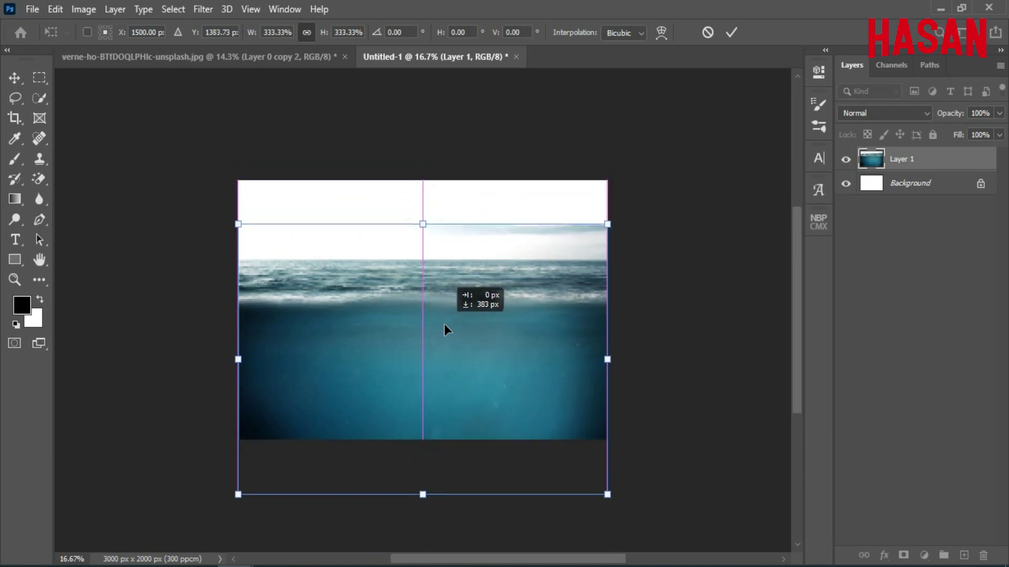
Apply the scaling of the split-water ocean layer and move the layer slightly lower on the canvas.
key("Return")
key("ctrl+0")
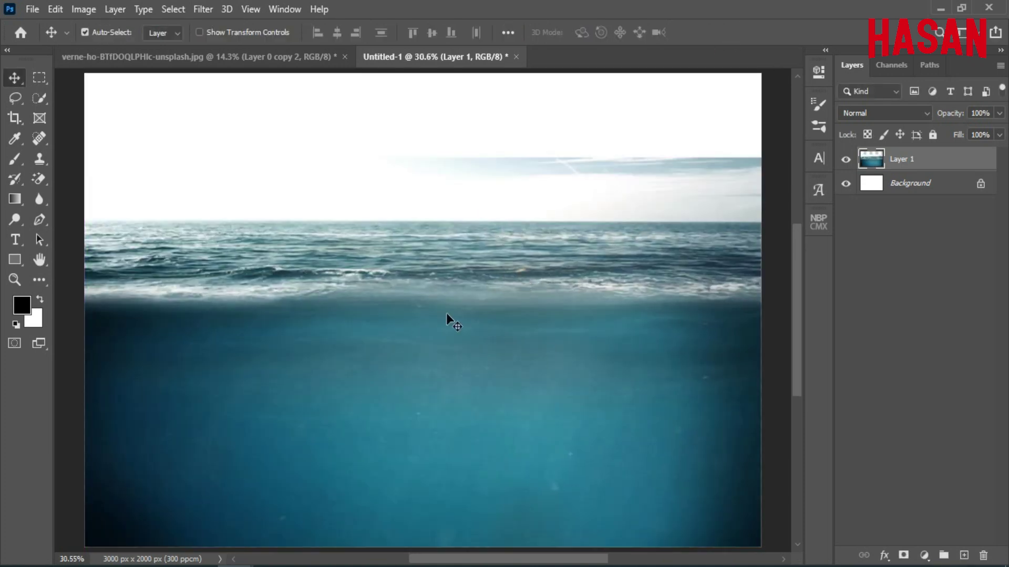
left_click_drag(446, 313, 444, 336)
key("ctrl+minus")
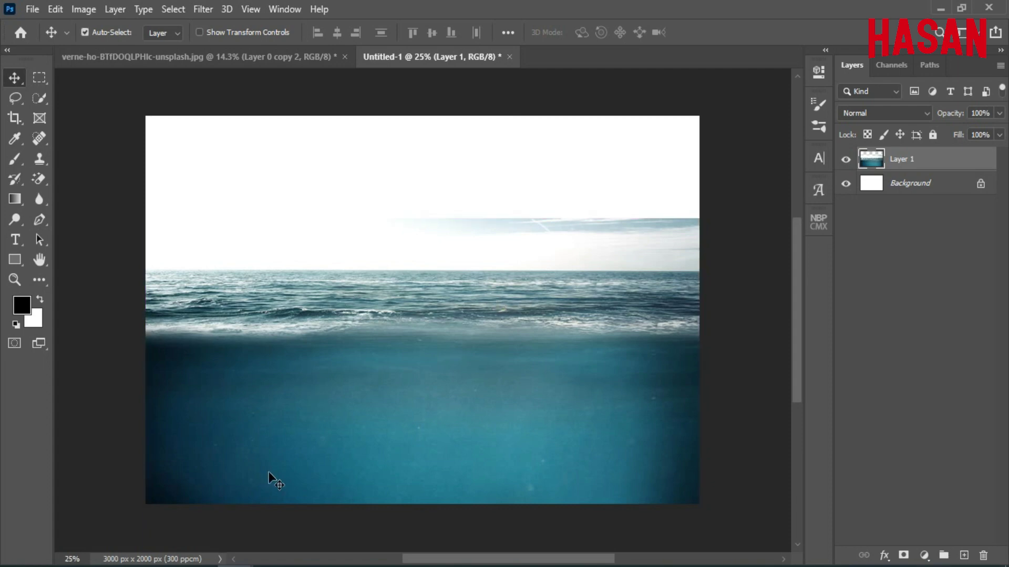
Bring the under_the_sea_background image into the Untitled-1 document and stack it beneath Layer 1, with Layer 1 hidden.
left_click(235, 566)
left_click(675, 529)
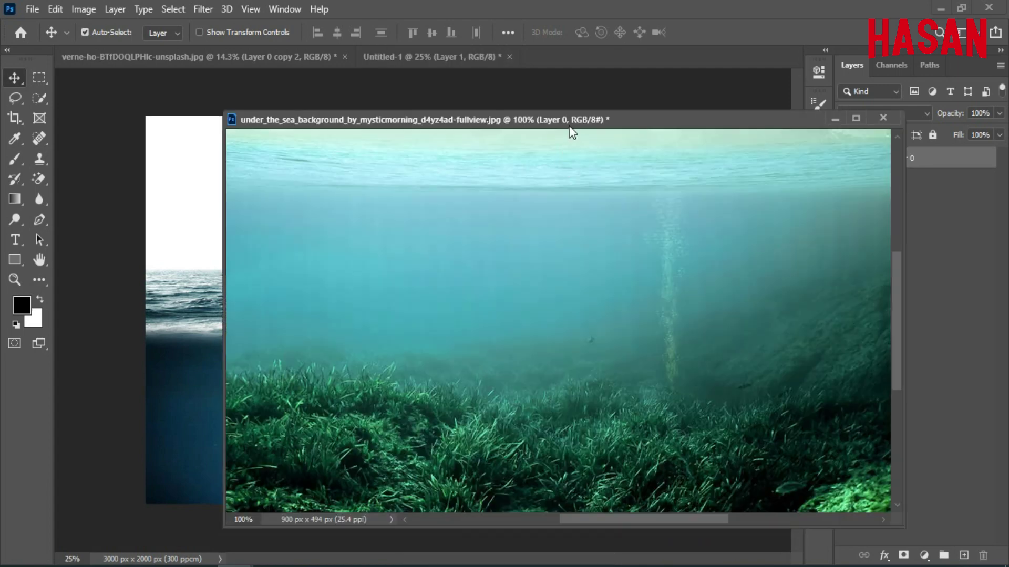
left_click_drag(569, 125, 713, 131)
left_click_drag(615, 368, 300, 385)
left_click_drag(870, 123, 570, 142)
left_click(678, 147)
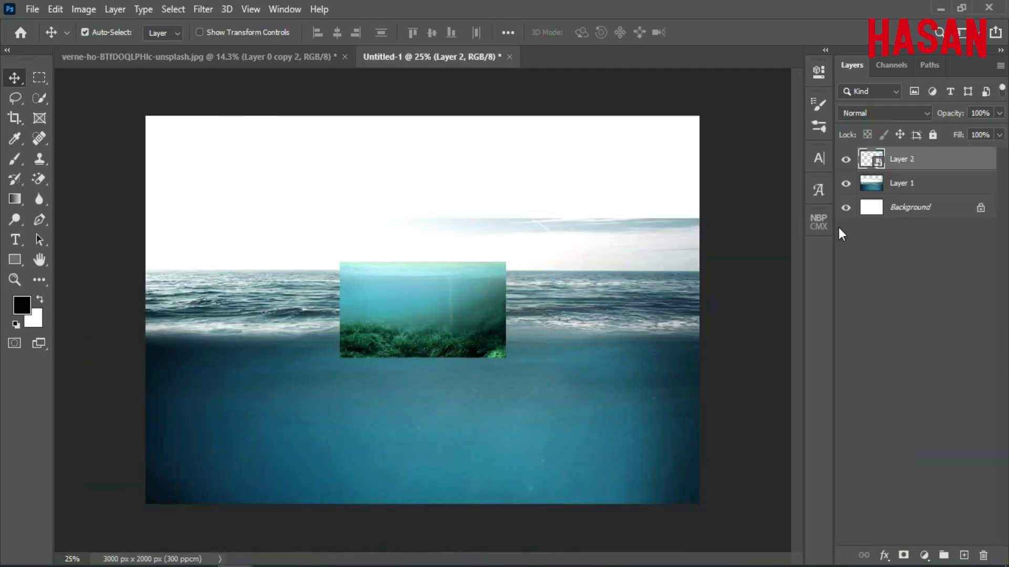
left_click(846, 183)
left_click_drag(931, 167, 935, 192)
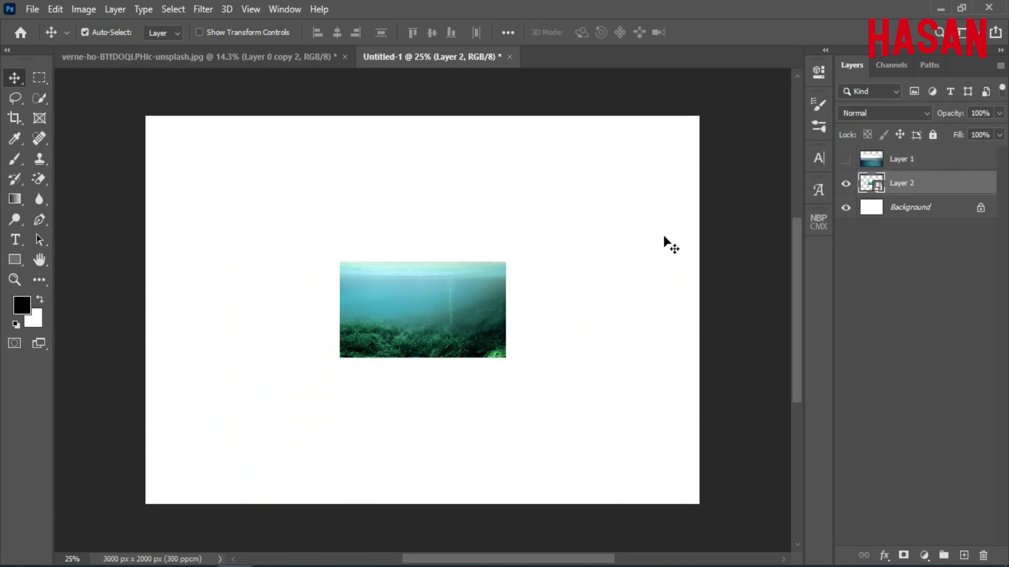
Transform the seabed layer to 12.35% width and 11.11% height so it spans the canvas width, and position it over the lower part.
key("ctrl")
key("ctrl+t")
left_click_drag(506, 310, 477, 385)
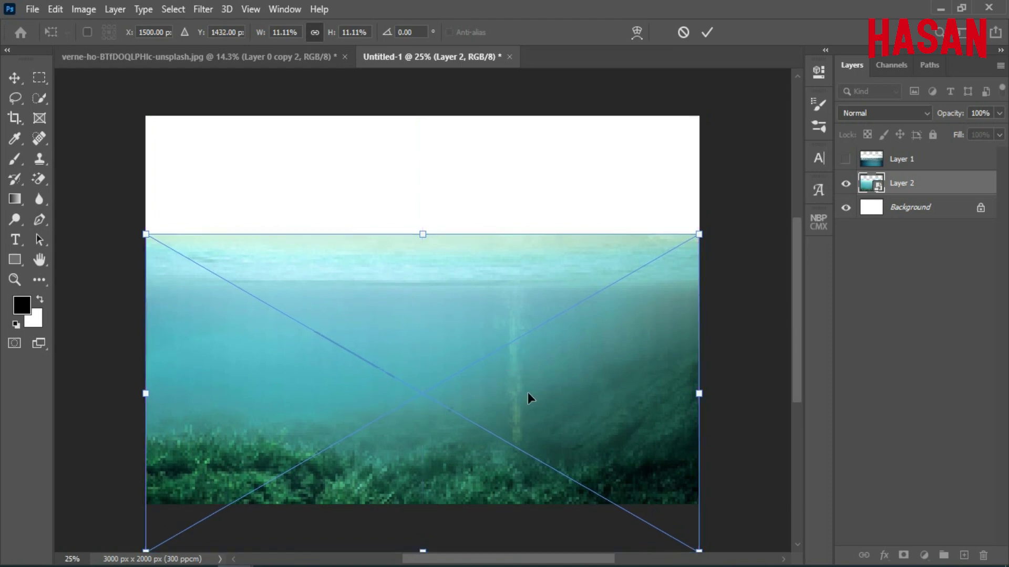
key("ctrl+minus")
left_click_drag(608, 365, 649, 366)
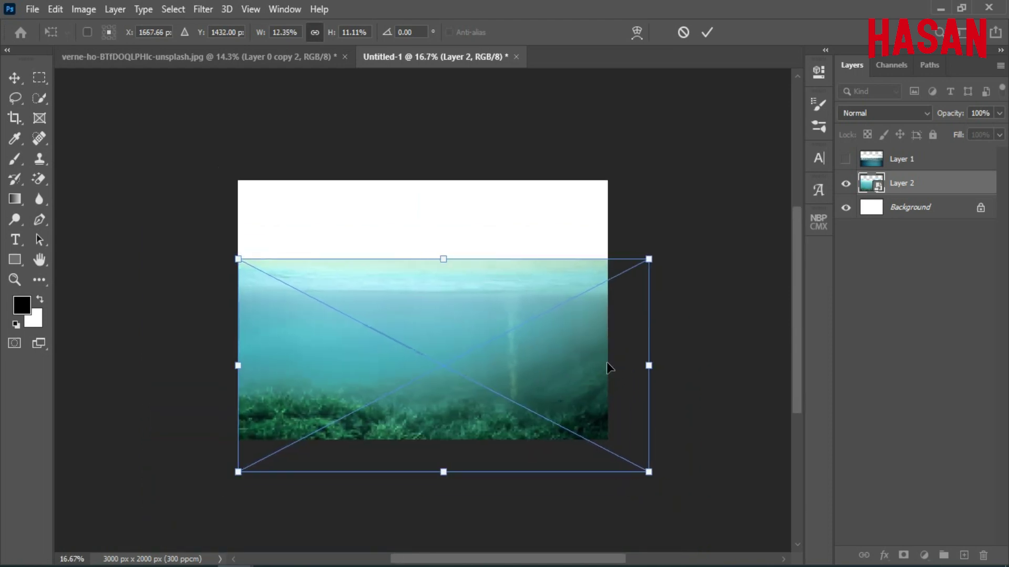
left_click_drag(502, 372, 497, 373)
mouse_move(526, 342)
left_mouse_down()
mouse_move(527, 351)
mouse_move(526, 343)
left_mouse_up()
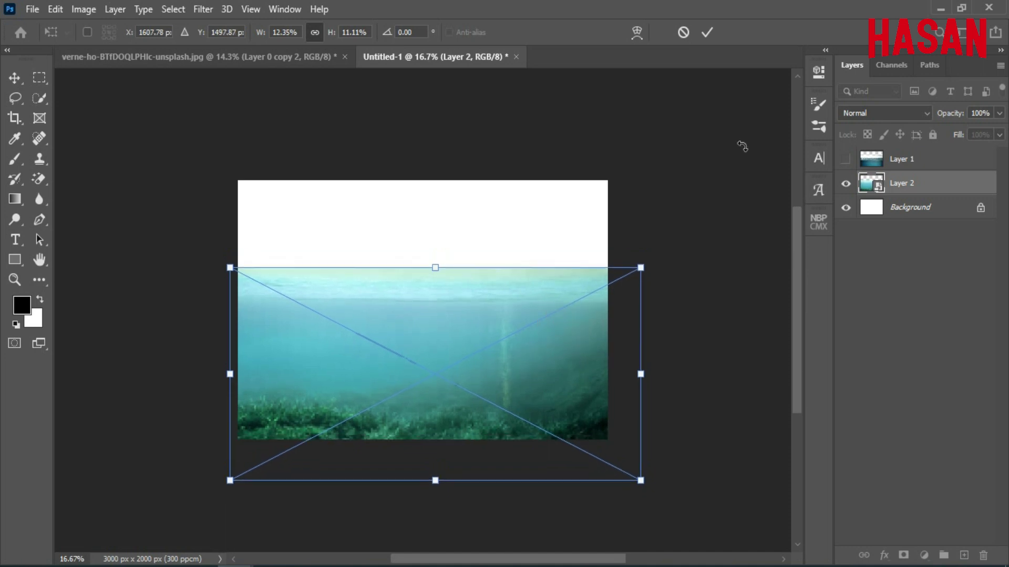
left_click(707, 32)
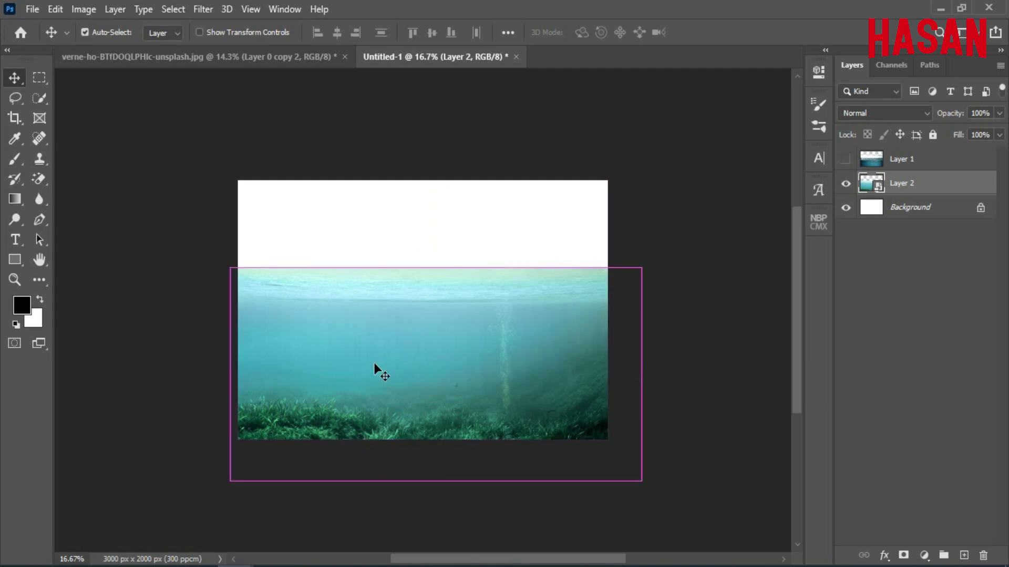
Bring the mad_sky_8 storm cloud image into the Untitled-1 document above the seabed layer.
mouse_move(236, 566)
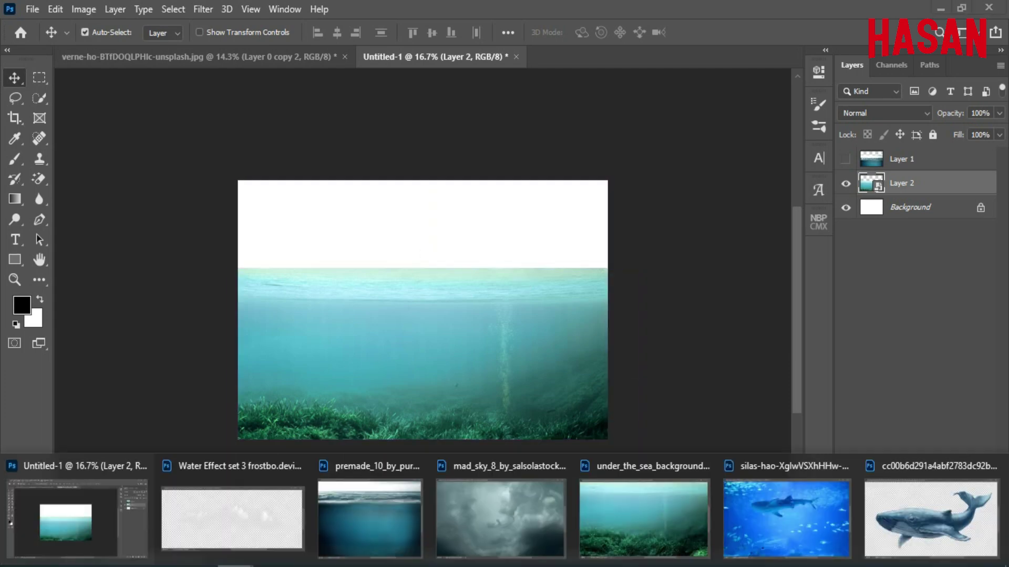
left_click(501, 518)
left_click_drag(414, 103, 261, 342)
left_click_drag(887, 102, 656, 102)
left_click(769, 95)
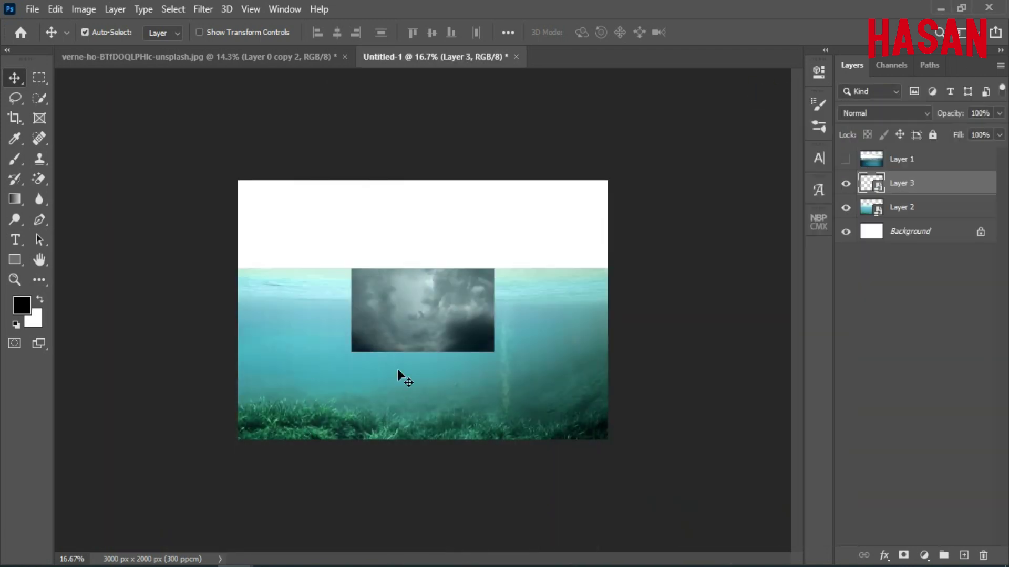
Scale the cloud layer to 8.88% and place it across the full width of the upper canvas.
key("ctrl+0")
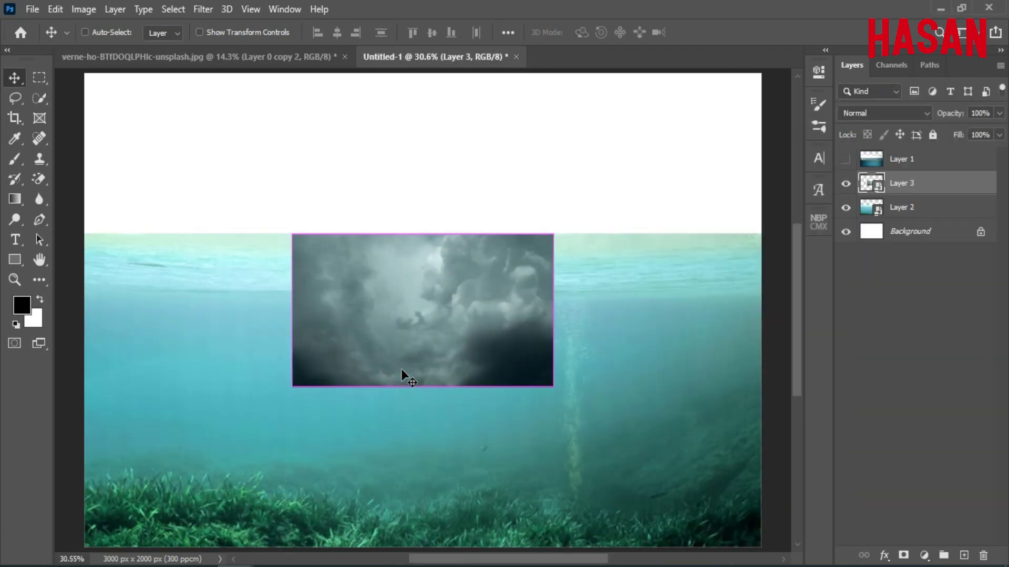
key("ctrl+minus")
key("ctrl+t")
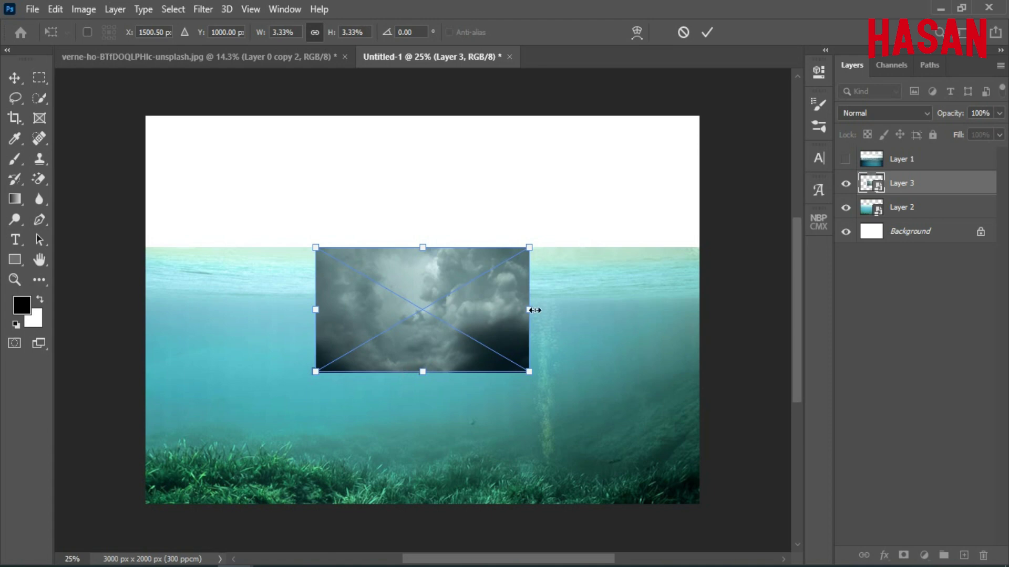
left_click_drag(529, 309, 551, 272)
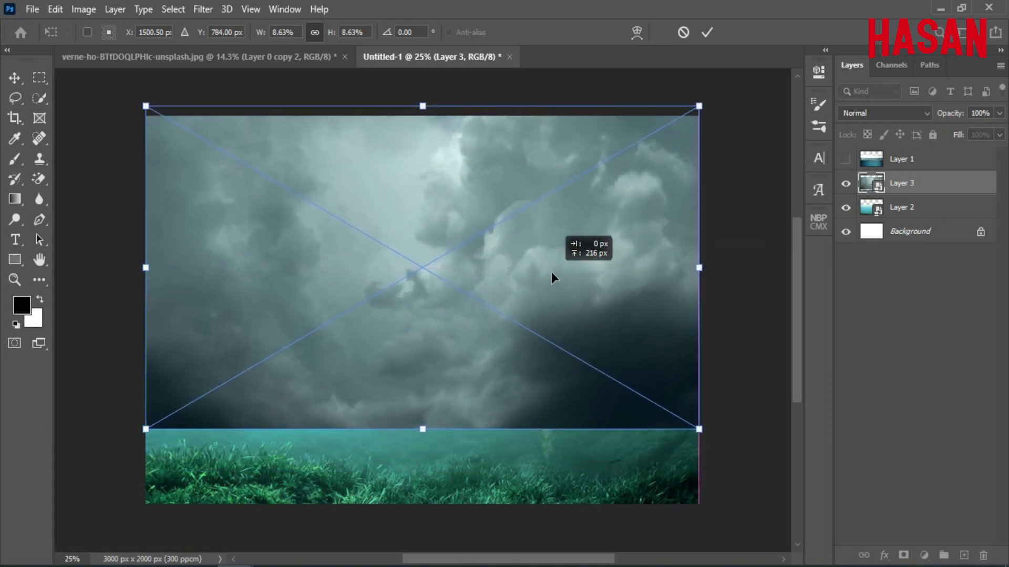
left_click_drag(699, 266, 707, 267)
mouse_move(553, 294)
left_mouse_down()
mouse_move(552, 273)
mouse_move(567, 281)
left_mouse_up()
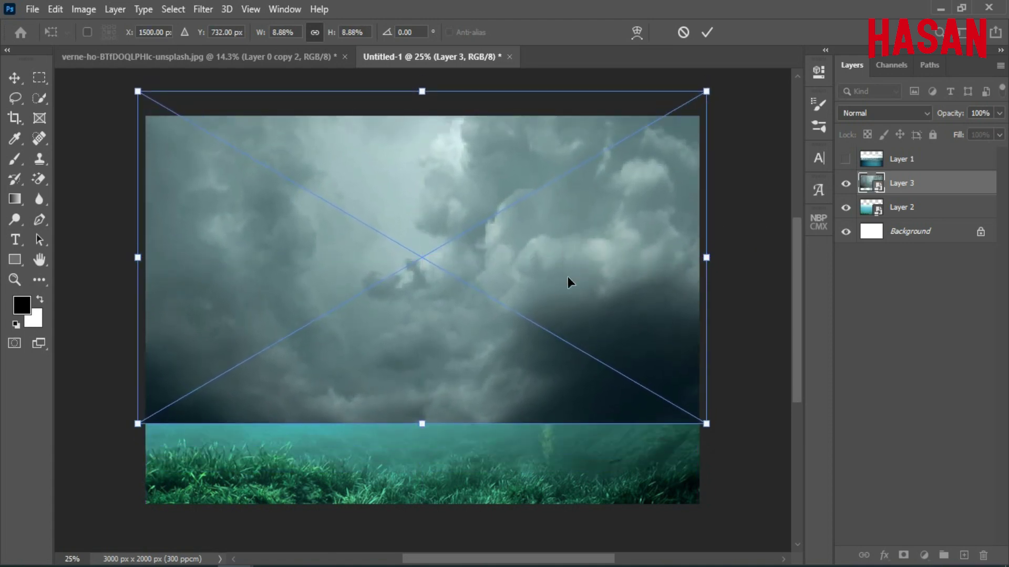
left_click(707, 32)
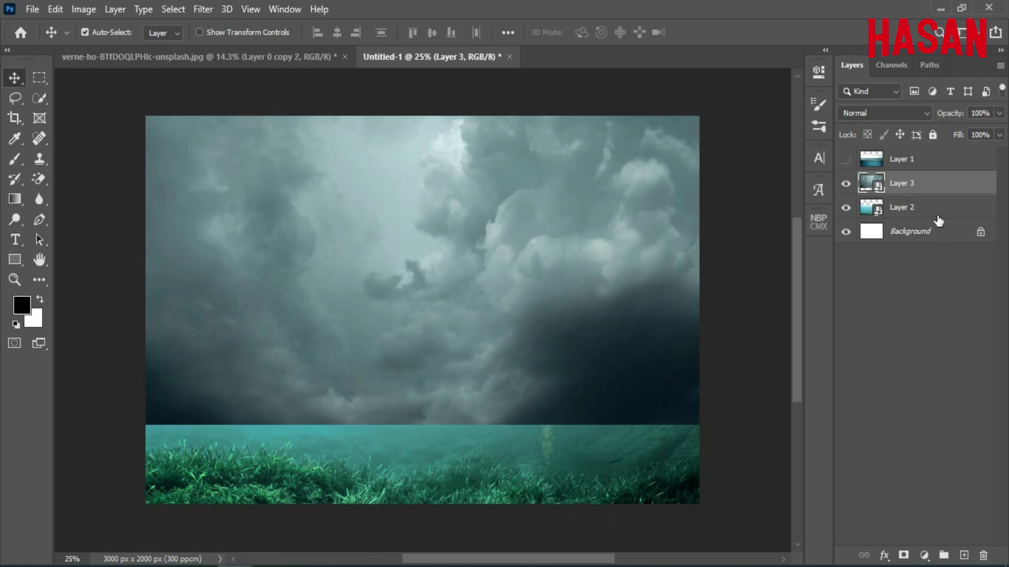
Try stacking the cloud layer beneath the seabed layer, and return it above the seabed layer.
left_click_drag(944, 192, 951, 215)
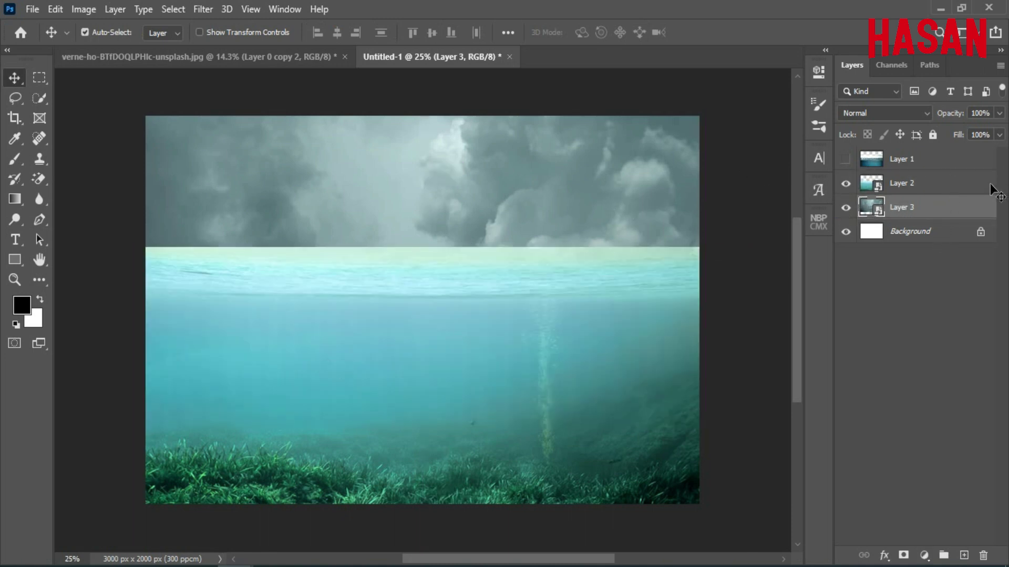
left_click_drag(941, 215, 929, 172)
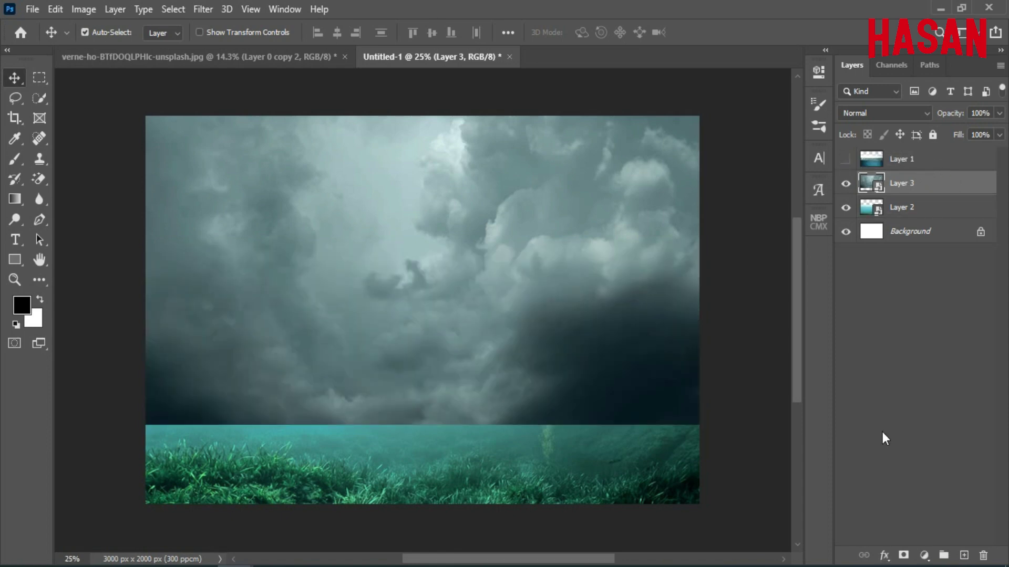
Add a layer mask to the cloud layer and fade its lower part into the underwater scene with a black-to-transparent linear gradient.
left_click(903, 556)
key("g")
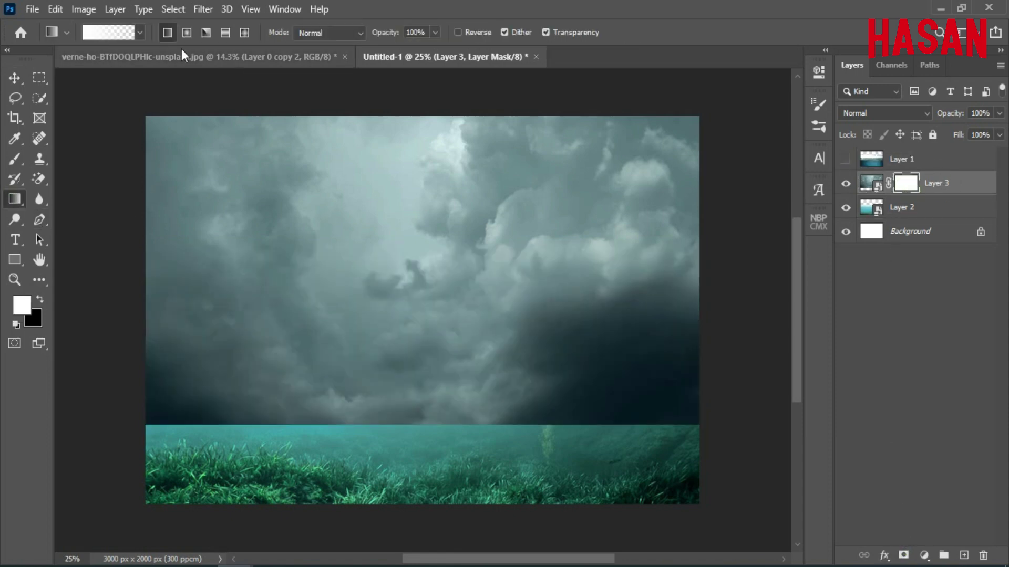
key("x")
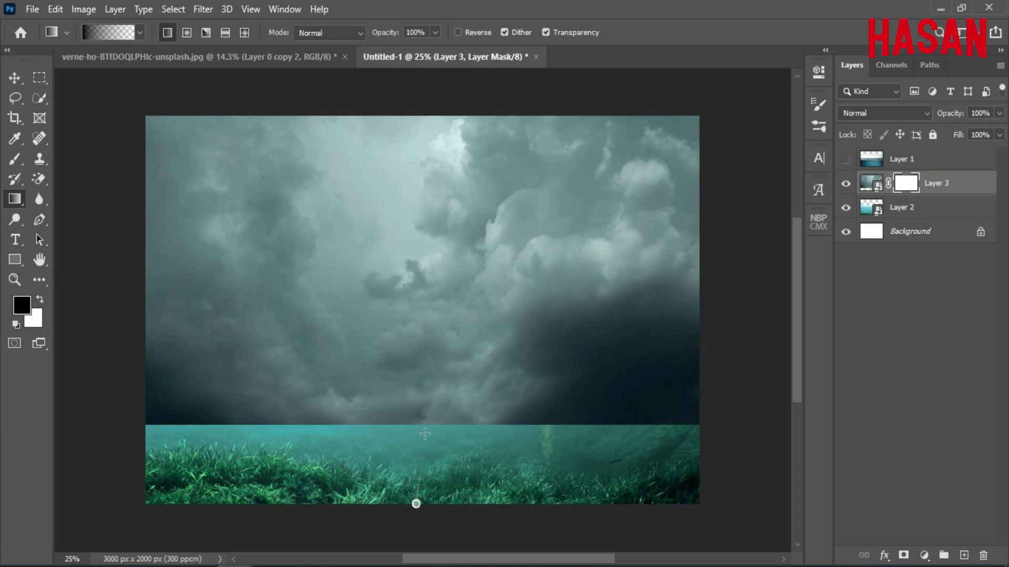
left_click_drag(425, 434, 418, 331)
left_click_drag(436, 367, 437, 368)
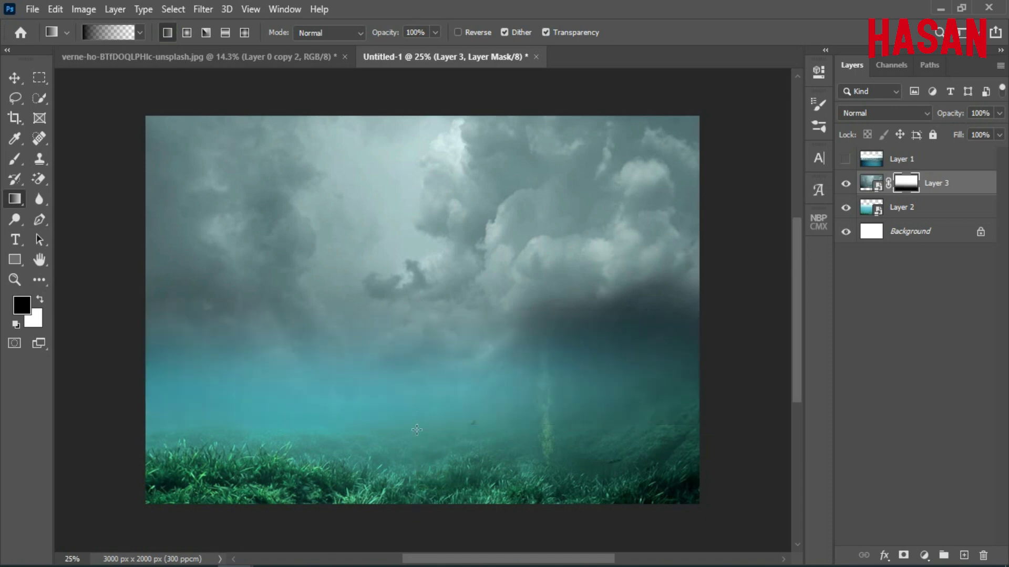
left_click_drag(422, 265, 422, 265)
left_click_drag(435, 412, 429, 216)
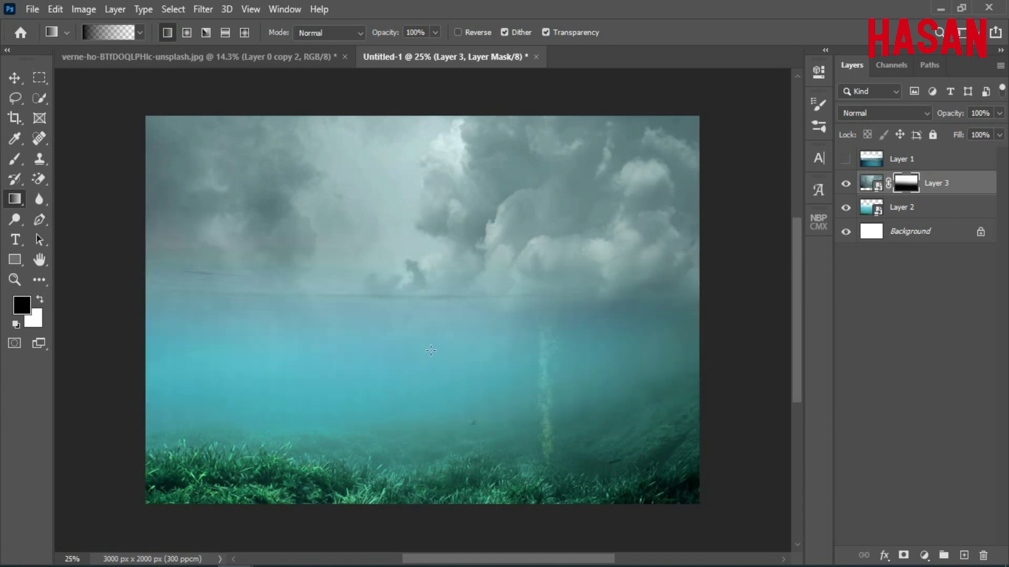
left_click_drag(308, 264, 363, 402)
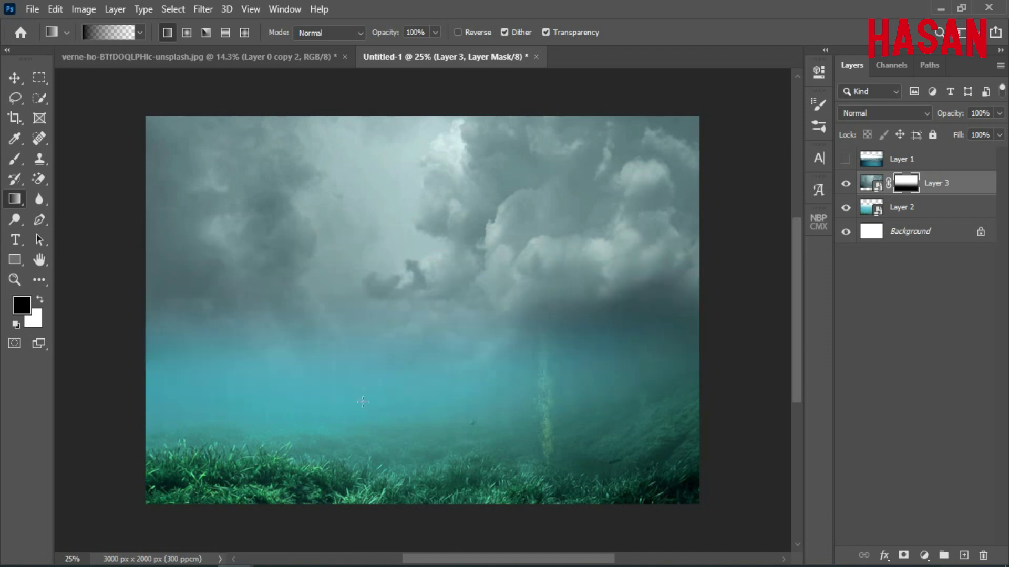
left_click_drag(436, 292, 437, 521)
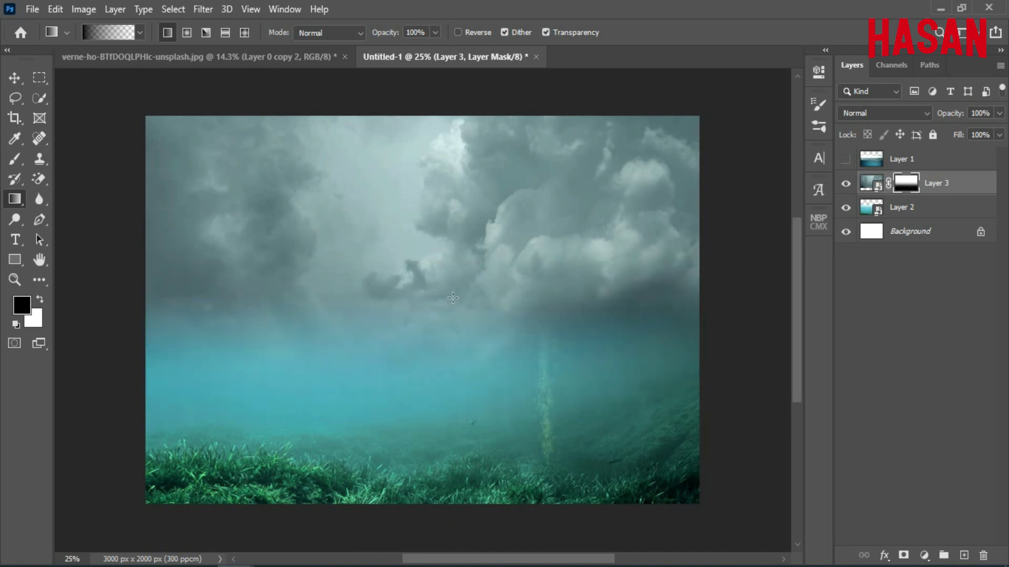
Move the seabed layer lower, to a vertical position of 1590 px, with Free Transform.
left_click(14, 78)
left_click(901, 208)
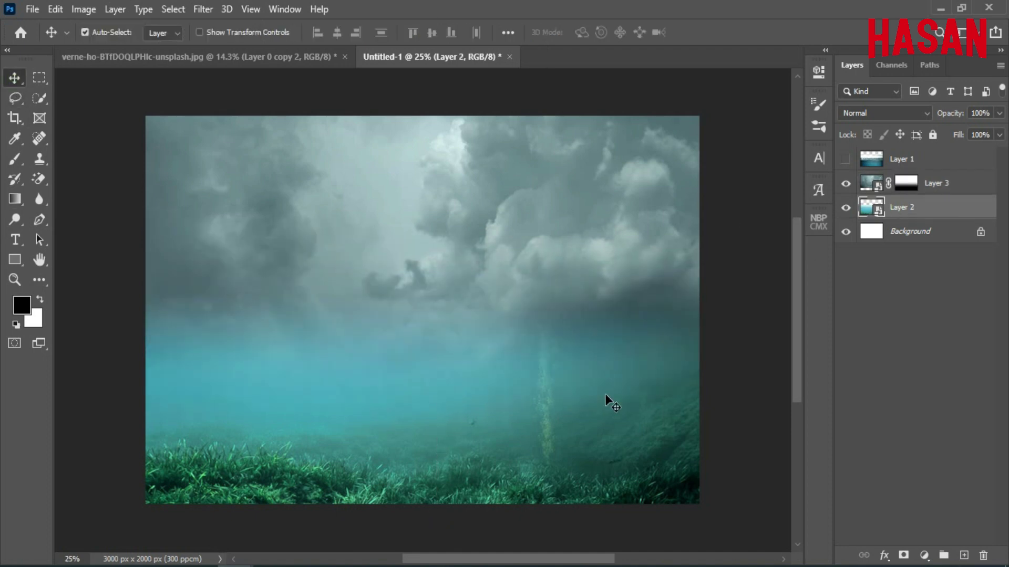
key("ctrl+t")
mouse_move(587, 392)
left_mouse_down()
mouse_move(577, 395)
mouse_move(585, 405)
left_mouse_up()
left_click(706, 32)
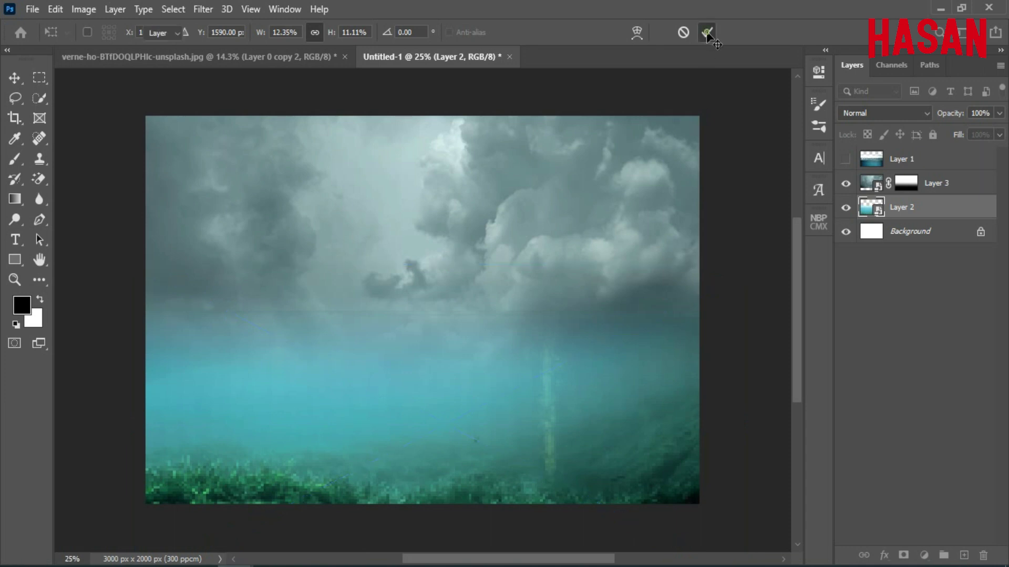
Show Layer 1 and nudge it slightly lower at 53% opacity, restoring its opacity to 100%.
key("ctrl+0")
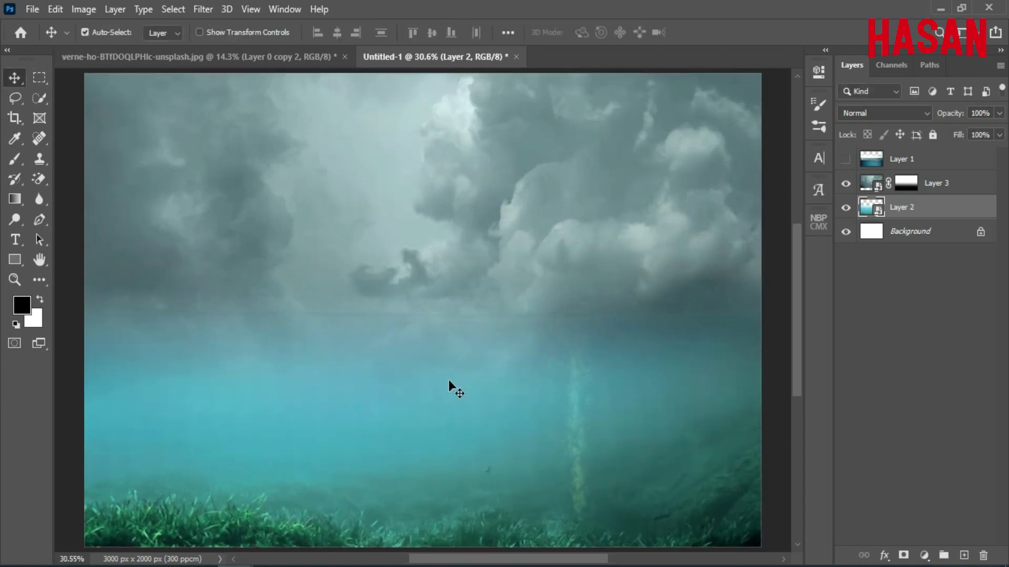
left_click(872, 164)
left_click(846, 158)
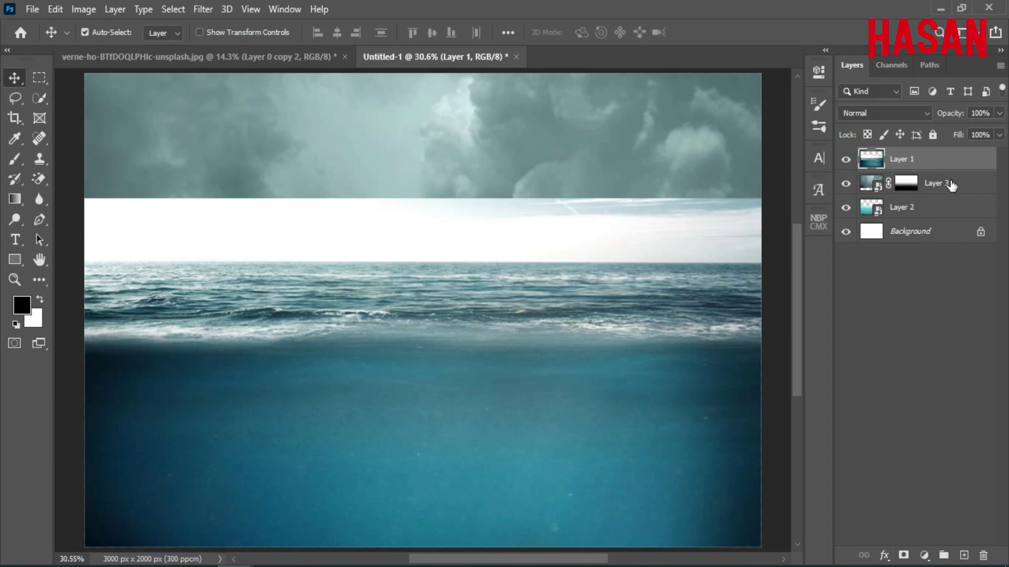
mouse_move(941, 112)
left_mouse_down()
mouse_move(928, 112)
mouse_move(940, 112)
left_mouse_up()
mouse_move(423, 331)
left_mouse_down()
mouse_move(420, 364)
mouse_move(427, 334)
left_mouse_up()
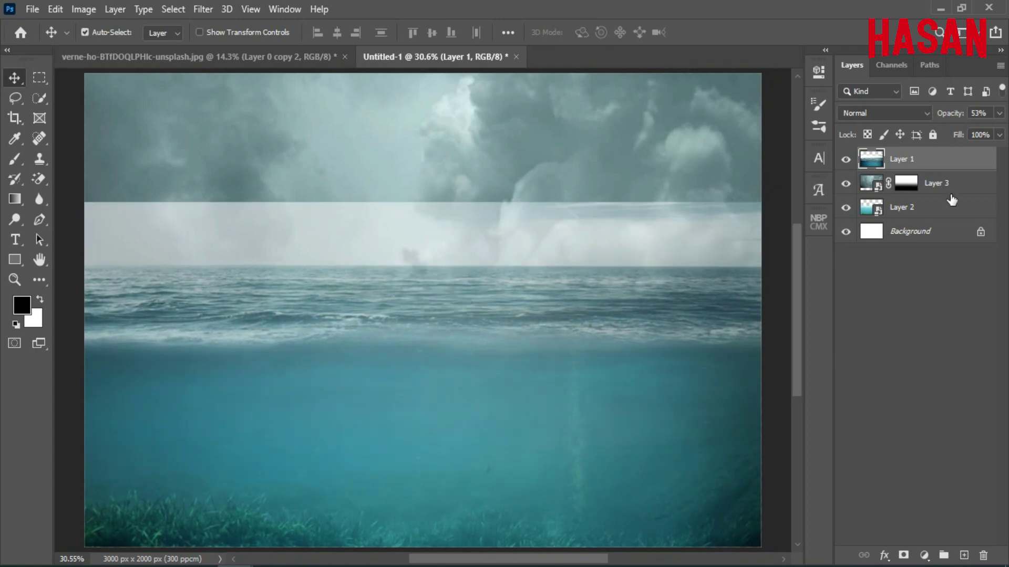
key("0")
Add a mask to Layer 1 and paint out its sky down to the horizon with a black soft round brush, 398 px at 100% flow.
left_click(903, 555)
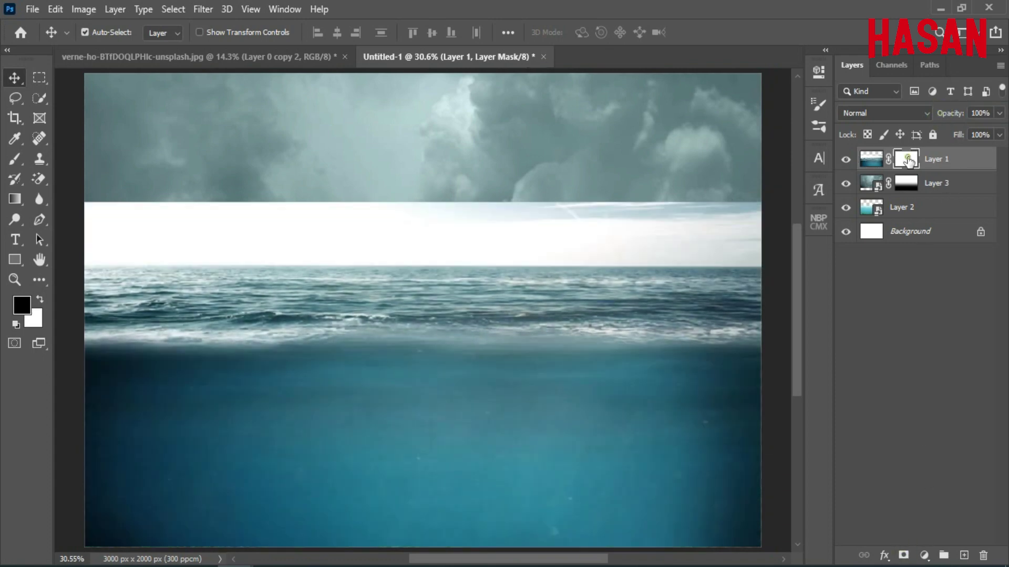
key("b")
right_click(351, 278)
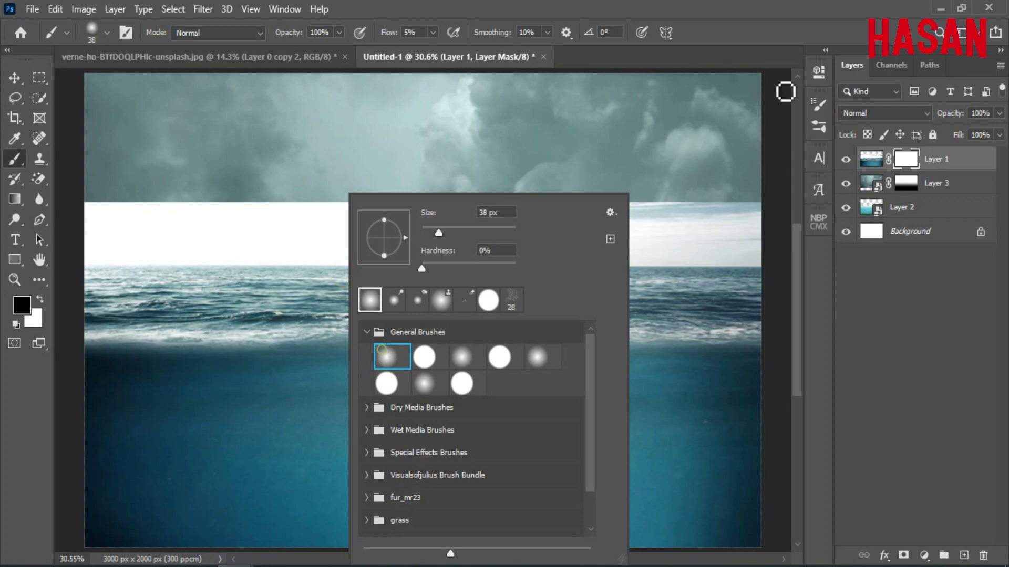
left_click(741, 5)
left_click(385, 33)
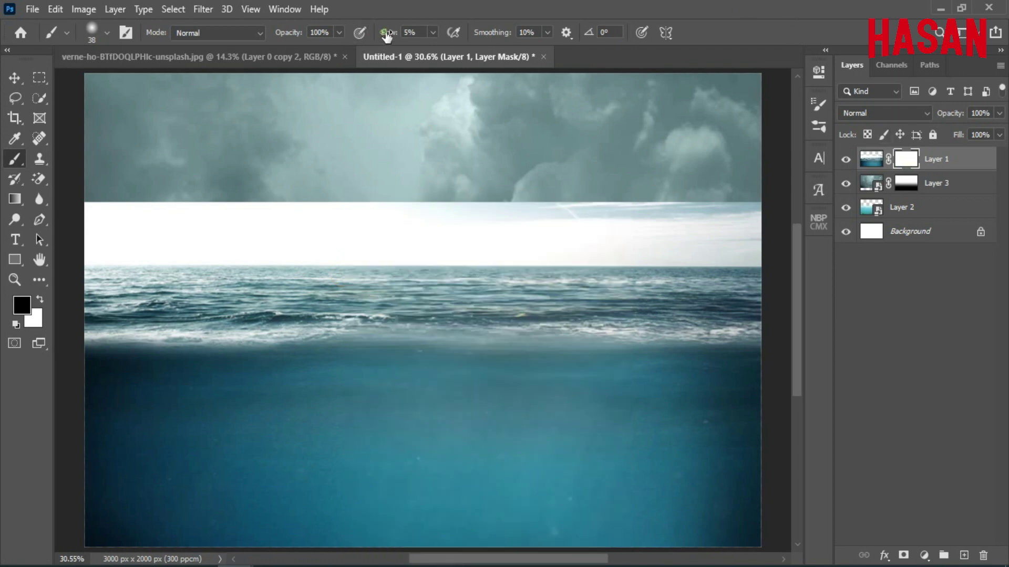
left_click_drag(443, 290, 485, 300)
mouse_move(93, 208)
left_mouse_down()
mouse_move(175, 179)
mouse_move(627, 218)
mouse_move(83, 223)
mouse_move(359, 209)
mouse_move(295, 229)
mouse_move(473, 223)
mouse_move(814, 251)
left_mouse_up()
key("ctrl+minus")
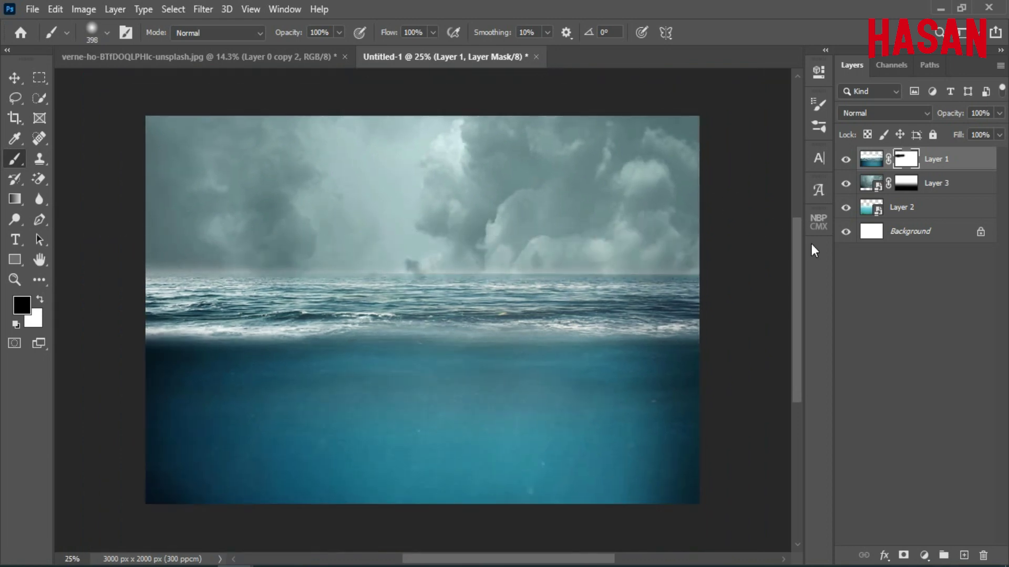
mouse_move(678, 234)
left_mouse_down()
mouse_move(604, 271)
mouse_move(179, 276)
mouse_move(319, 272)
left_mouse_up()
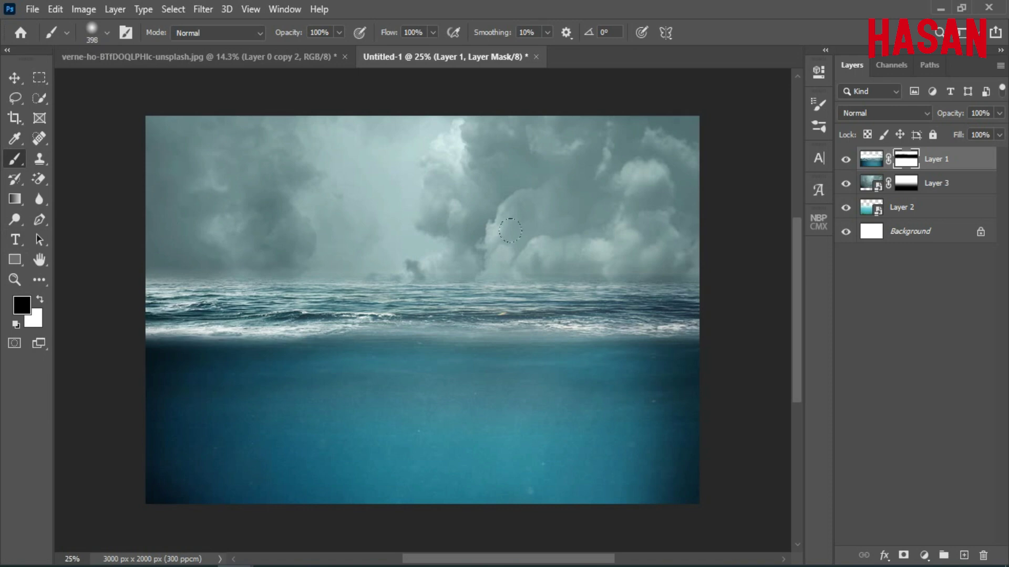
Duplicate Layer 1 with its mask and set the copy's blend mode to Soft Light, comparing the image with and without it.
right_click(966, 161)
left_click(840, 84)
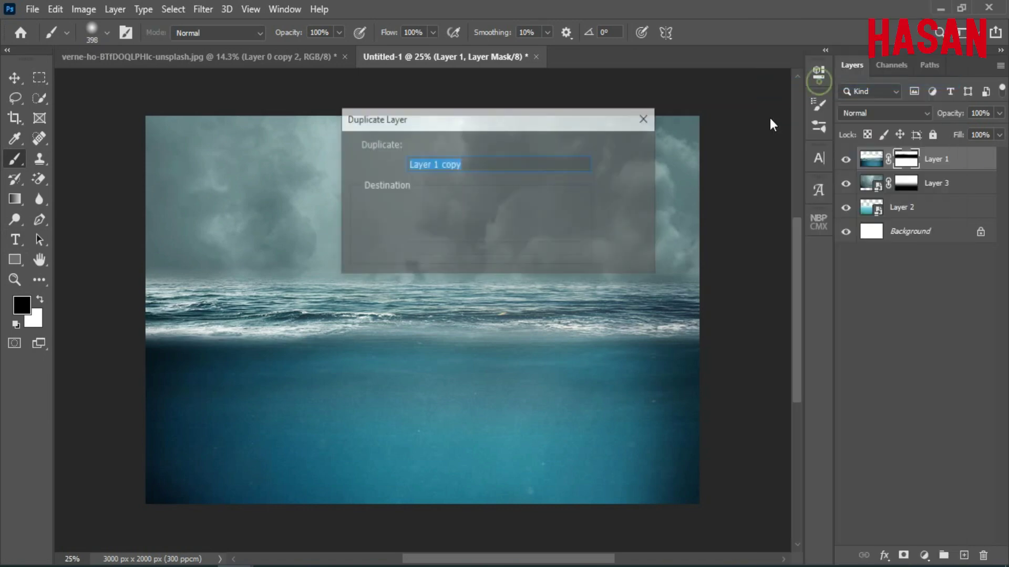
left_click(628, 148)
left_click(927, 114)
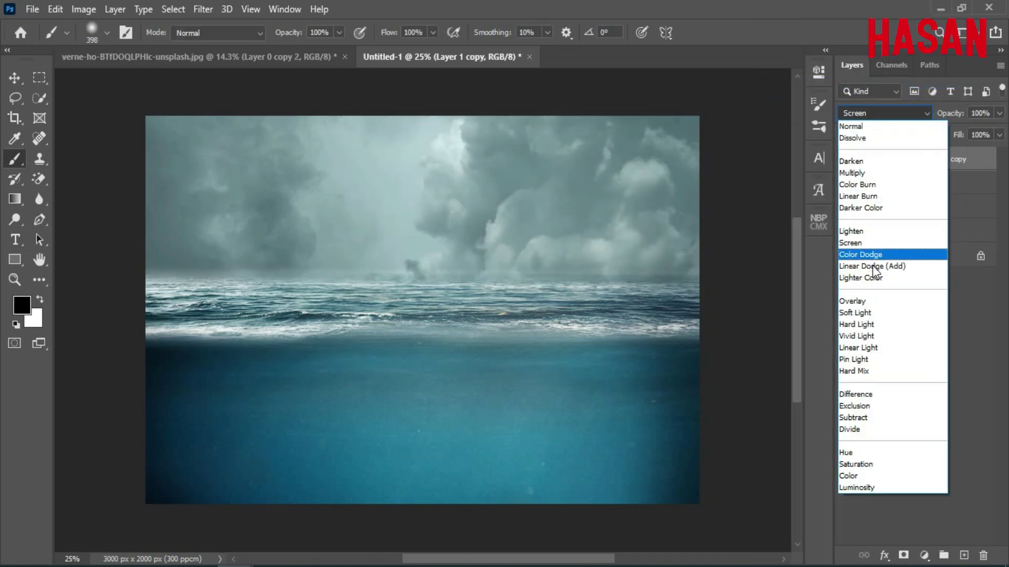
left_click(854, 313)
left_click(846, 159)
left_click(846, 160)
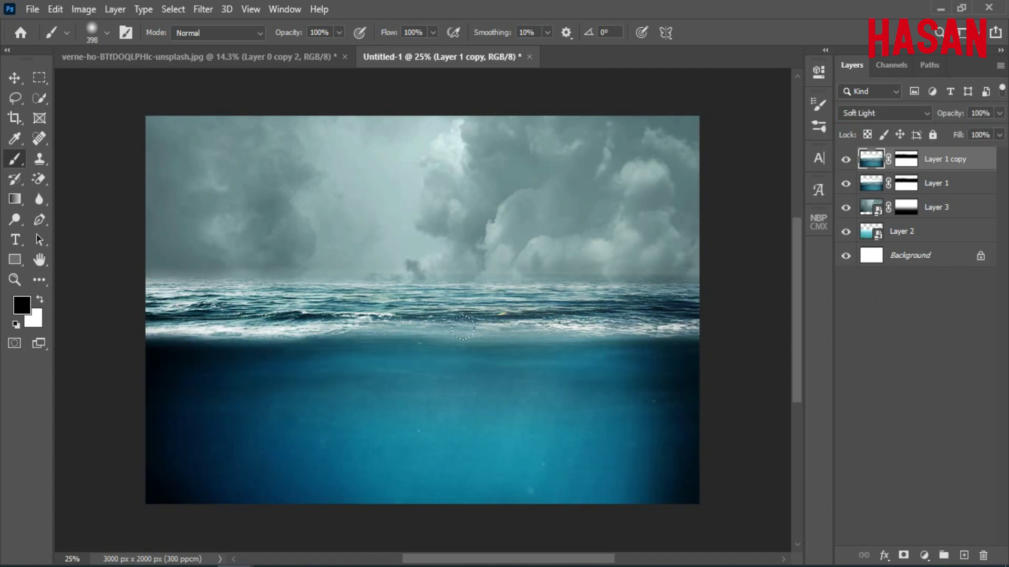
Fade Layer 1 below the waterline on its mask with black-to-transparent linear gradients to reveal the seabed.
scroll(480, 348, "up", 1)
left_click(906, 183)
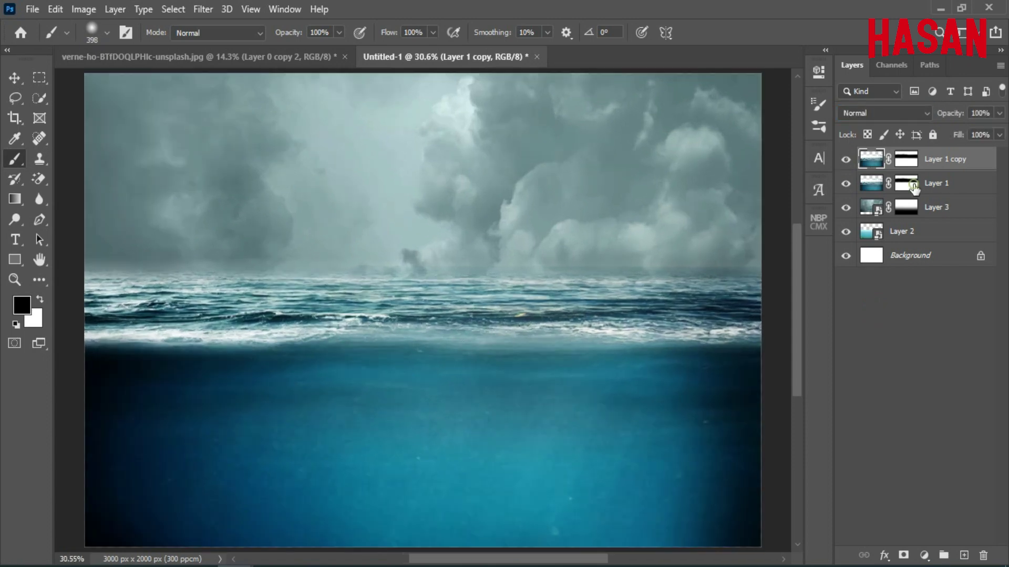
left_click(16, 200)
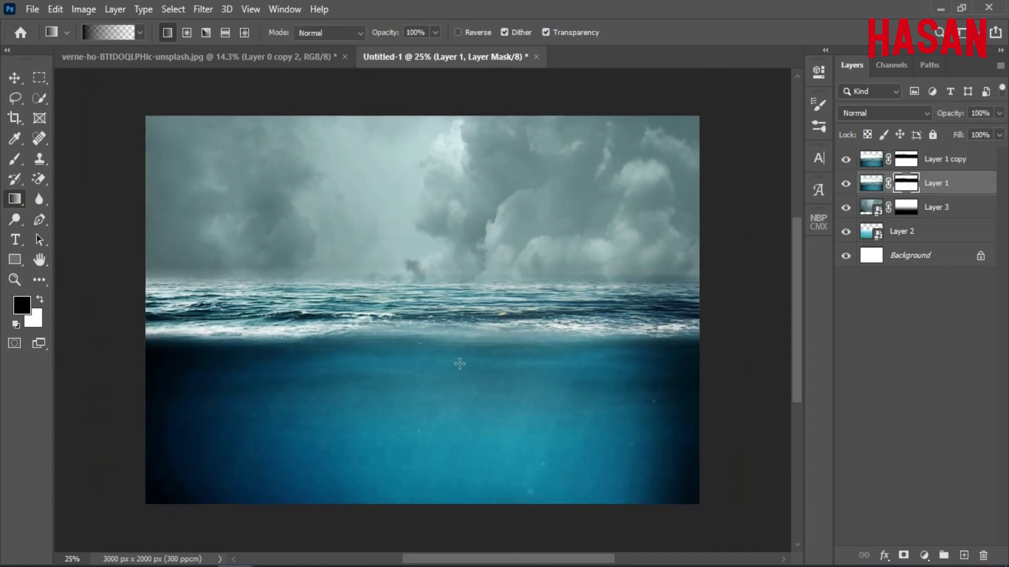
scroll(459, 362, "down", 1)
left_click_drag(415, 409, 447, 340)
left_click_drag(461, 533, 444, 545)
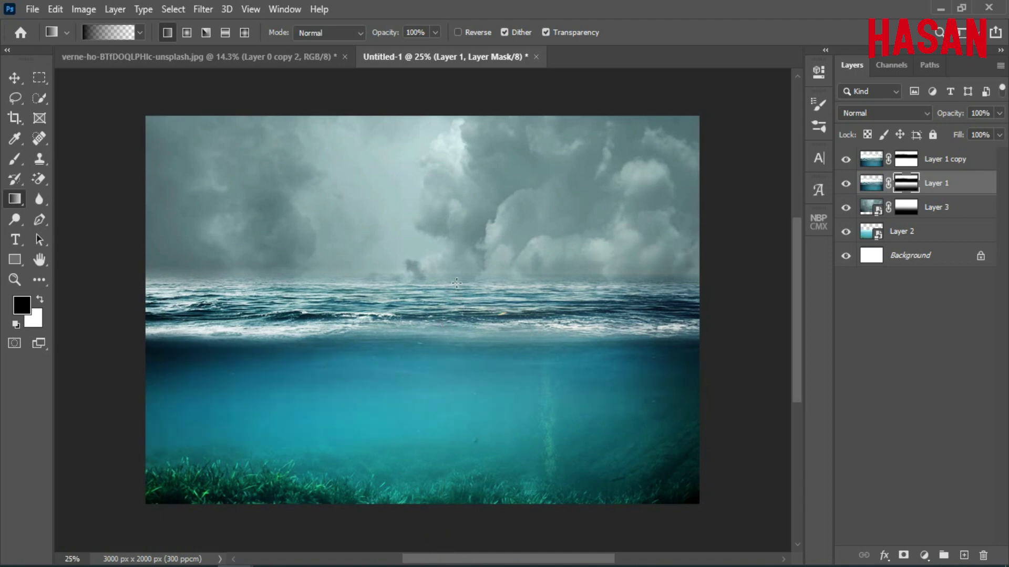
left_click(846, 183)
left_click(845, 184)
left_click(845, 160)
left_click(846, 160)
left_click_drag(428, 350, 417, 531)
key("ctrl+0")
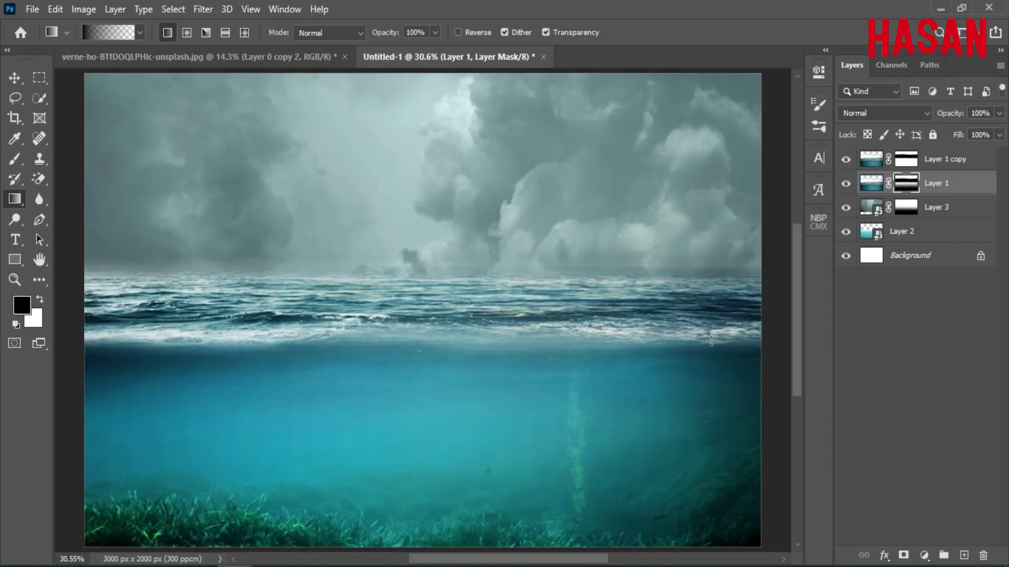
Move Layer 1 and Layer 1 copy together down to Y 1642.37 px and widen them to 103.07% with Free Transform.
key("v")
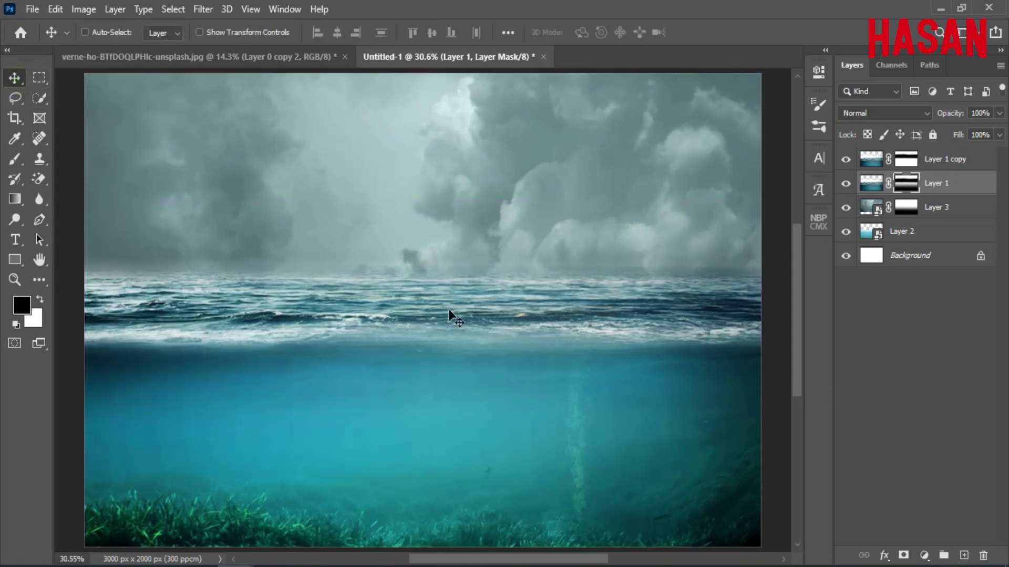
left_click(961, 159, "shift")
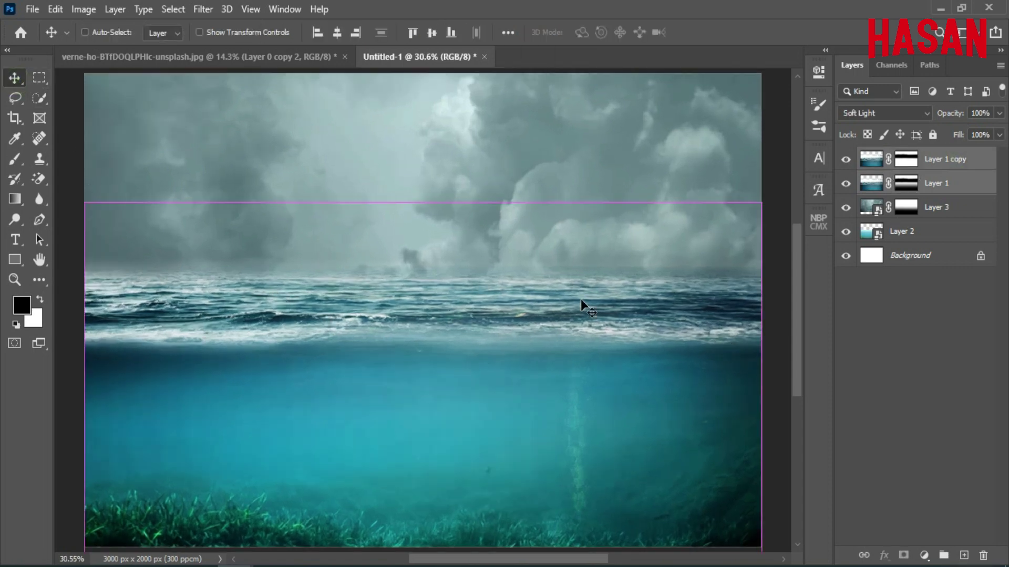
key("ctrl+t")
left_click_drag(495, 338, 495, 351)
key("ctrl+minus")
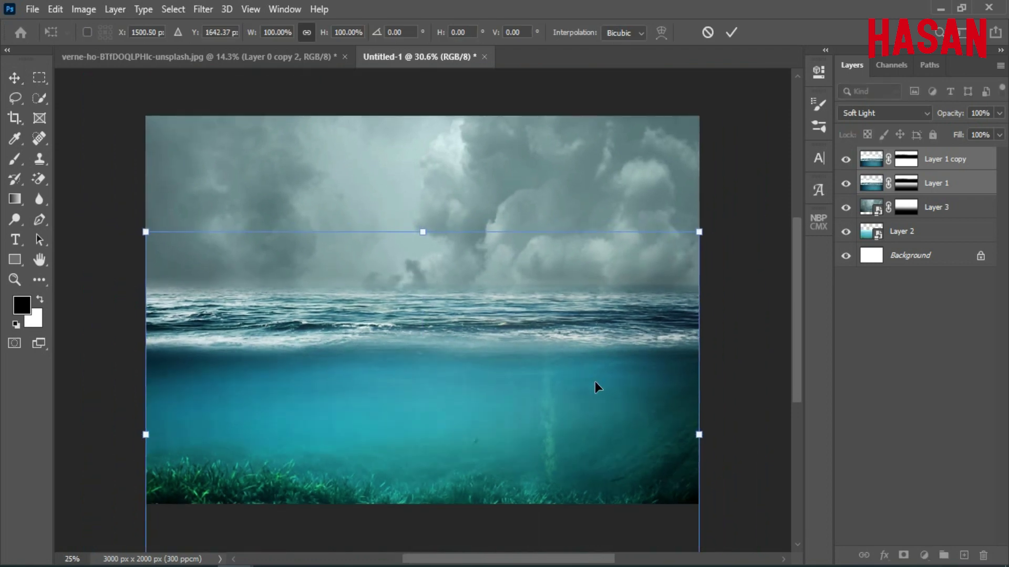
left_click_drag(703, 438, 719, 437)
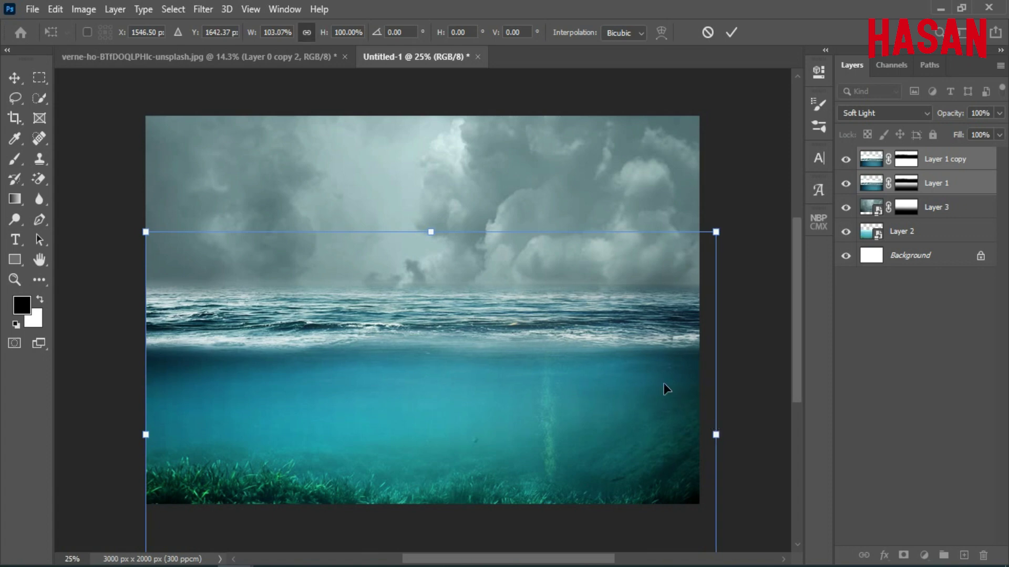
left_click(732, 33)
key("ctrl+0")
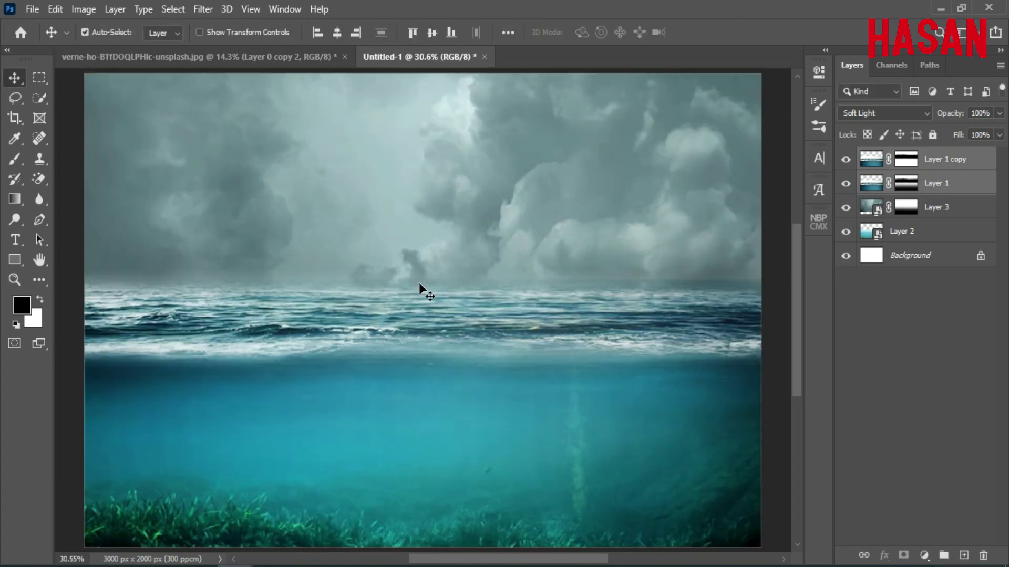
Bring the cut-out man on the sofa into the composite and place its layer between Layer 1 copy and Layer 1.
mouse_move(235, 566)
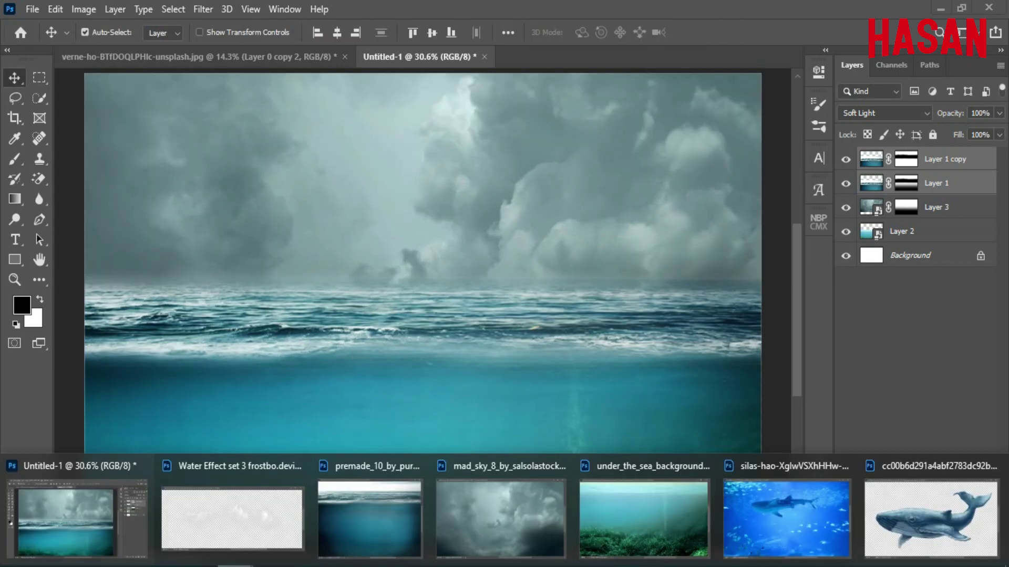
left_click_drag(258, 57, 773, 151)
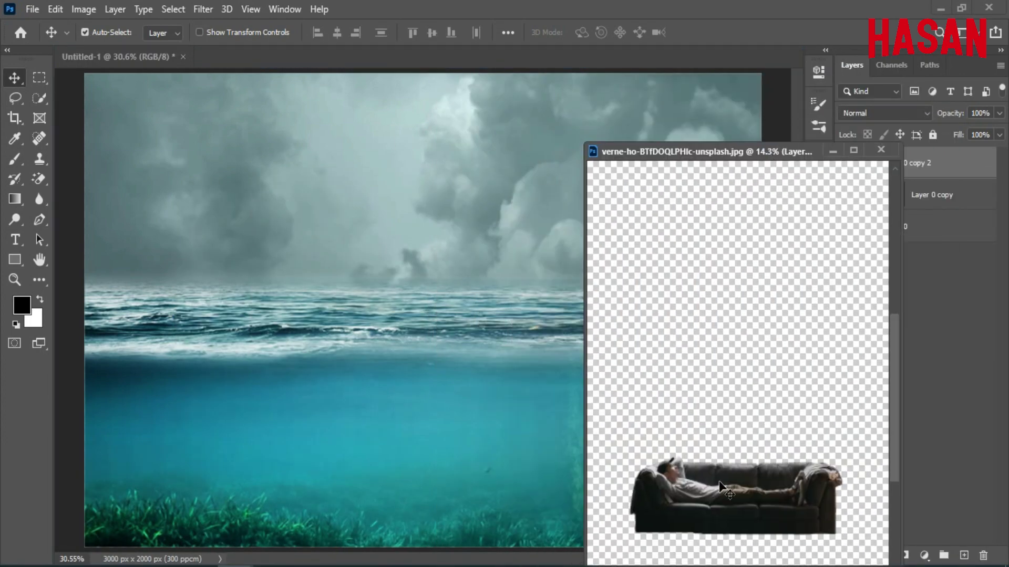
left_click_drag(725, 488, 389, 376)
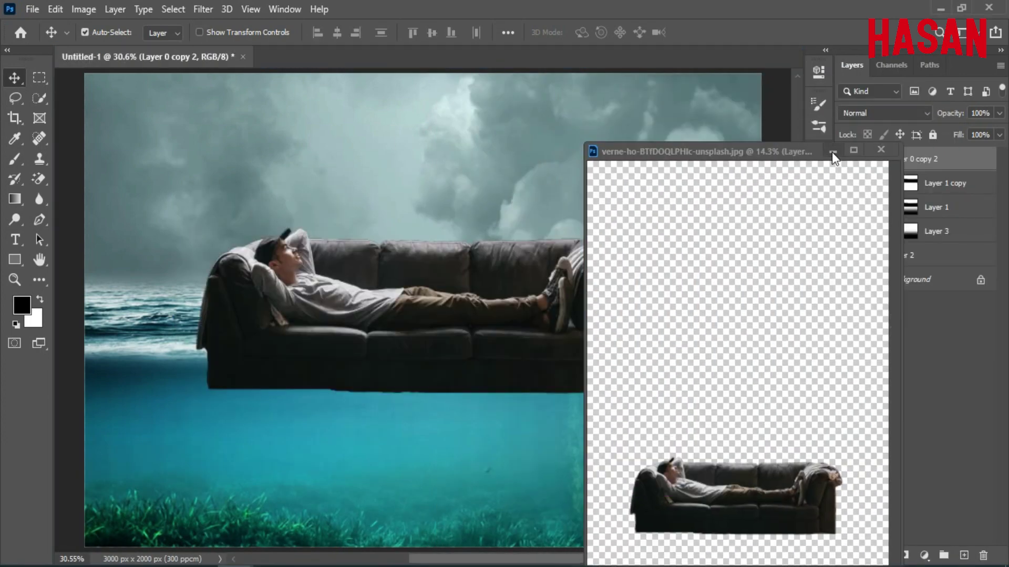
left_click(832, 152)
left_click_drag(958, 189, 959, 190)
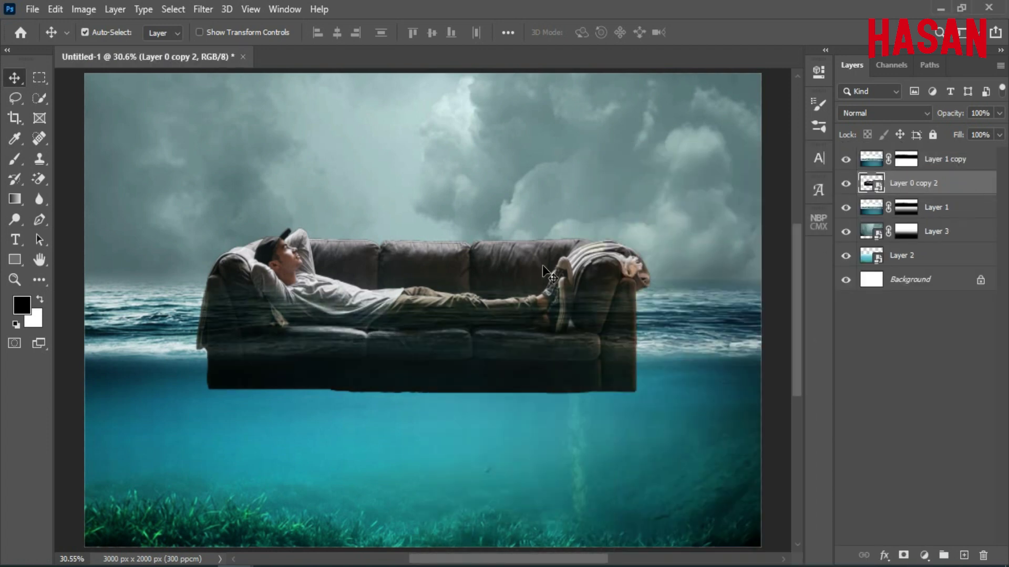
Scale the sofa layer down to 6.78% and position it at X 1500 px, Y 898.80 px with Free Transform.
left_click_drag(430, 306, 433, 283)
key("ctrl+z")
left_click(914, 186)
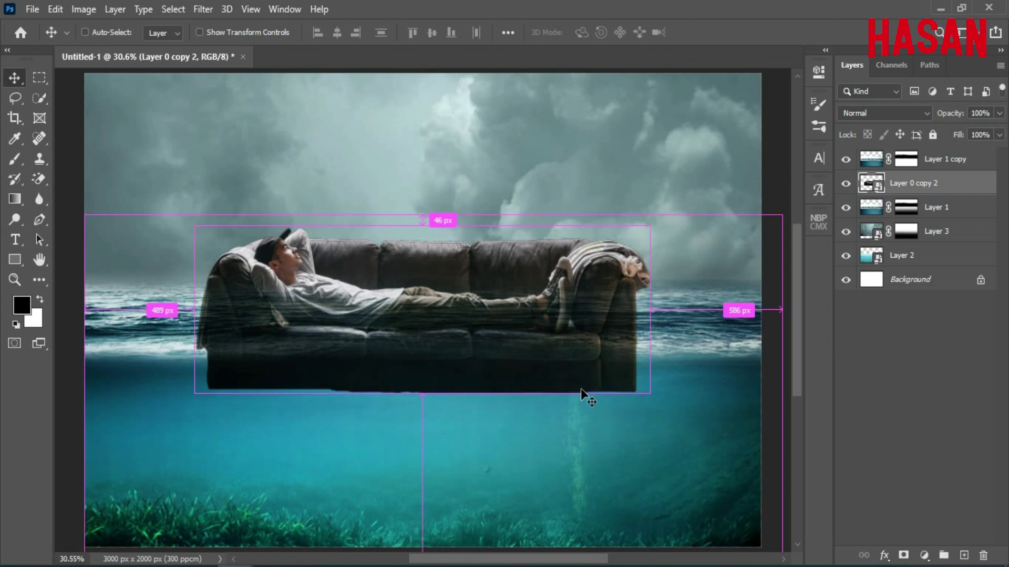
key("ctrl+t")
left_click_drag(649, 309, 585, 309)
left_click_drag(444, 343, 442, 318)
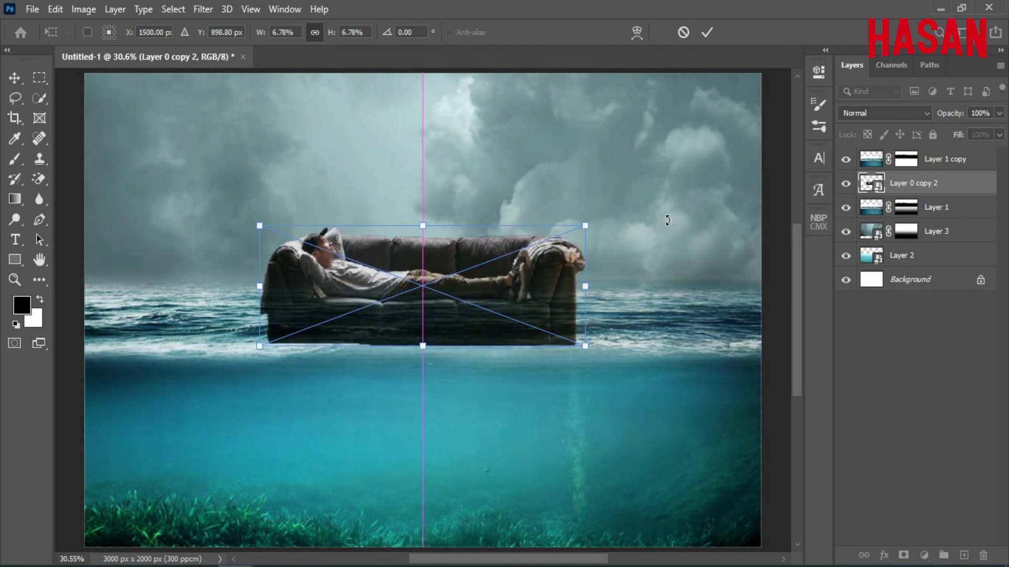
left_click(707, 33)
Add a mask to the sofa layer and softly paint out the sofa's base with a black 149 px brush at 7% flow.
left_click(904, 555)
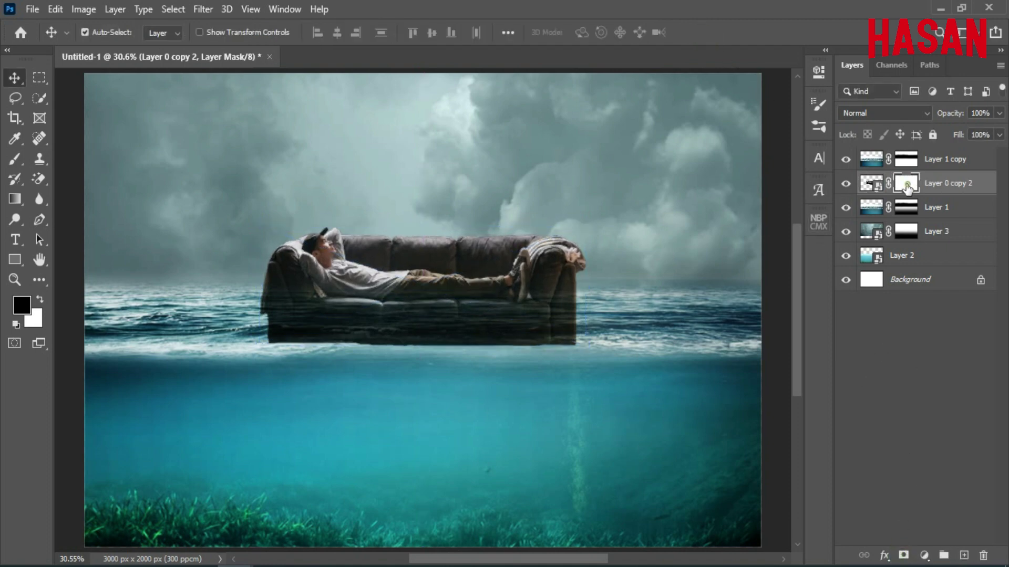
left_click(15, 158)
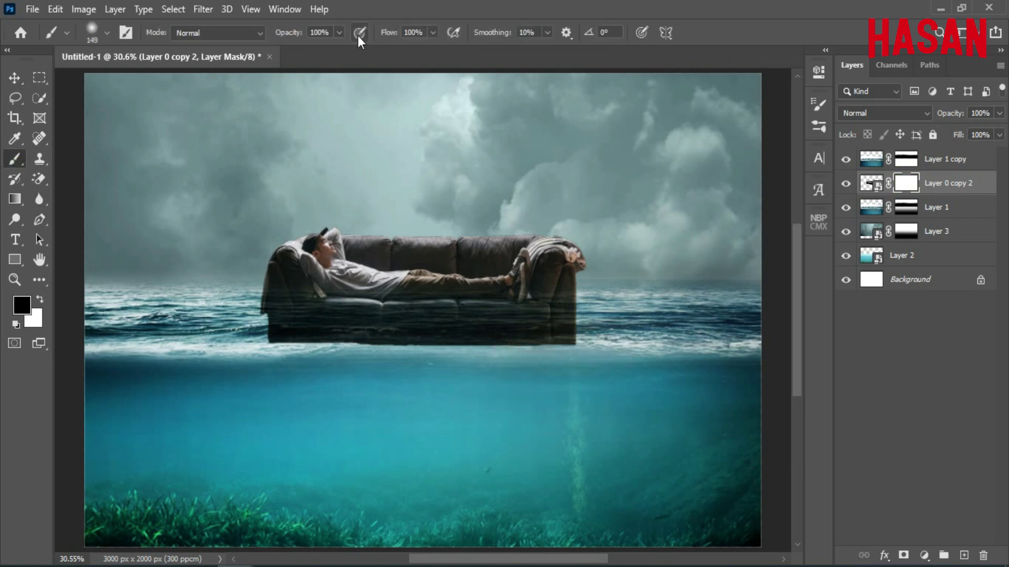
left_click_drag(388, 38, 317, 37)
mouse_move(582, 337)
left_mouse_down()
mouse_move(263, 330)
mouse_move(474, 349)
mouse_move(264, 346)
left_mouse_up()
left_click_drag(439, 344, 603, 353)
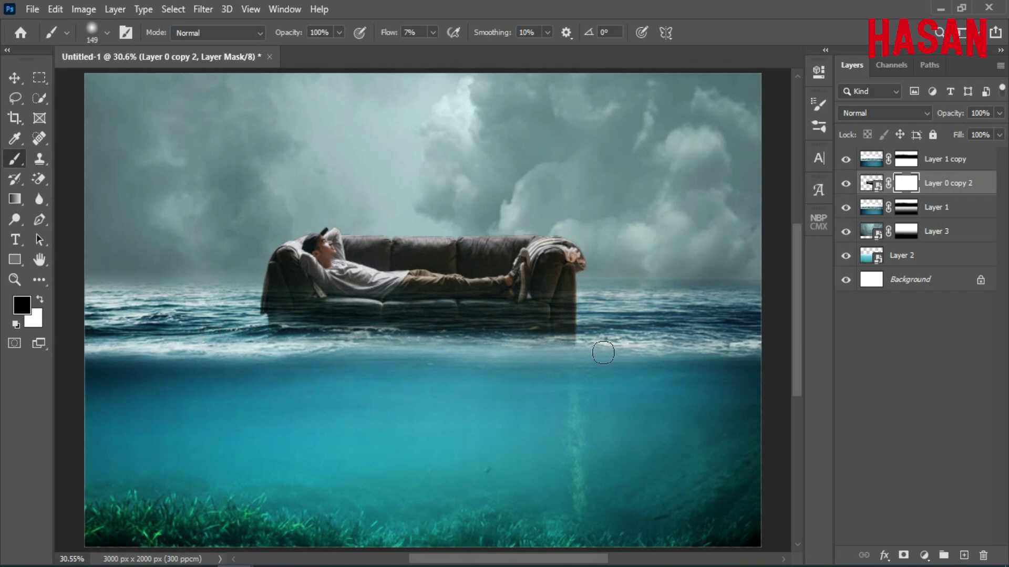
Raise the sofa image to a vertical position of 851.09 px with Free Transform.
left_click(871, 184)
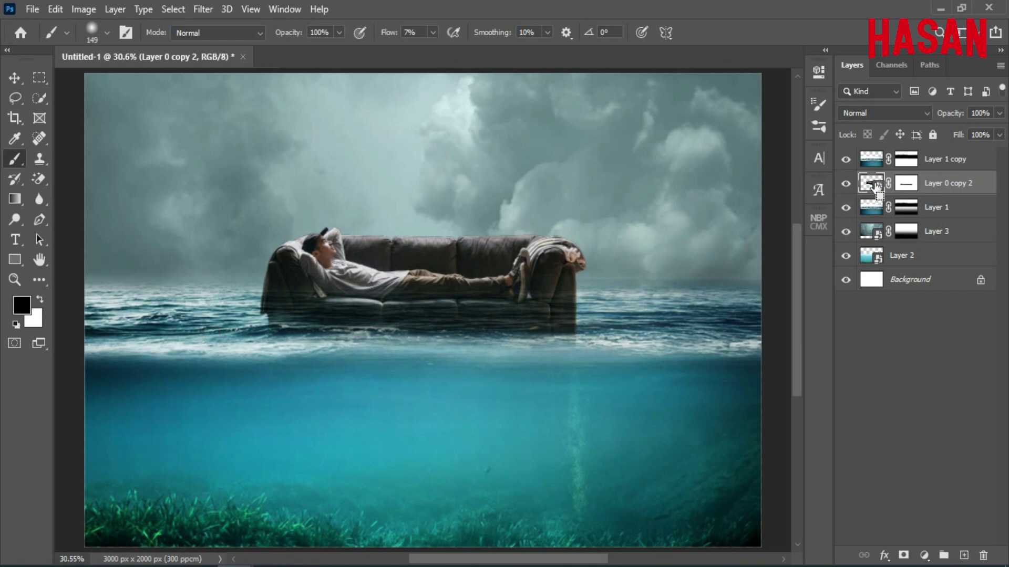
key("ctrl+t")
left_click_drag(437, 291, 434, 283)
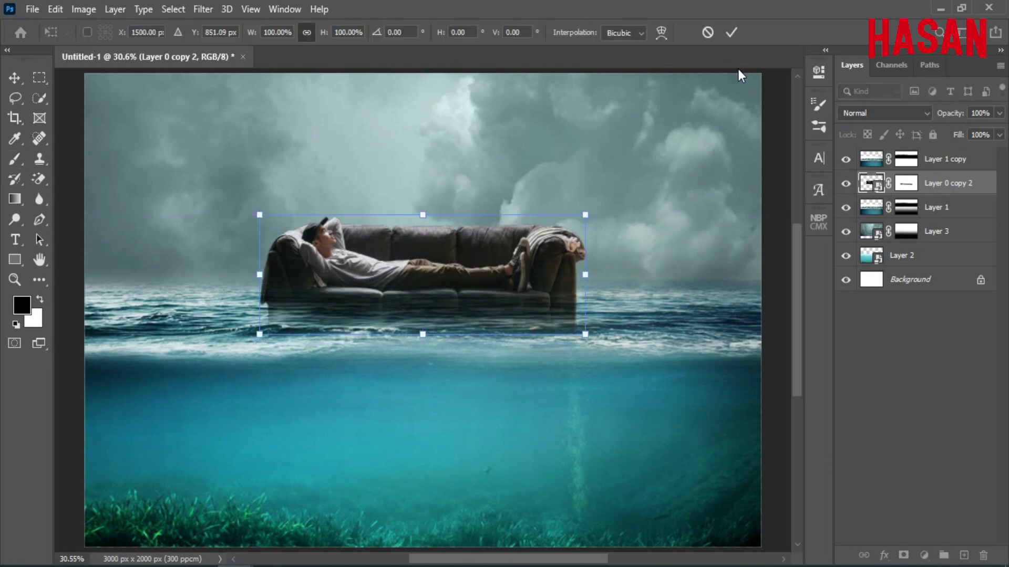
left_click(732, 32)
Blend the sofa's base further into the water on its mask with the 7% flow brush, checking Layer 1 and Layer 1 copy hidden and shown.
key("b")
left_click(906, 183)
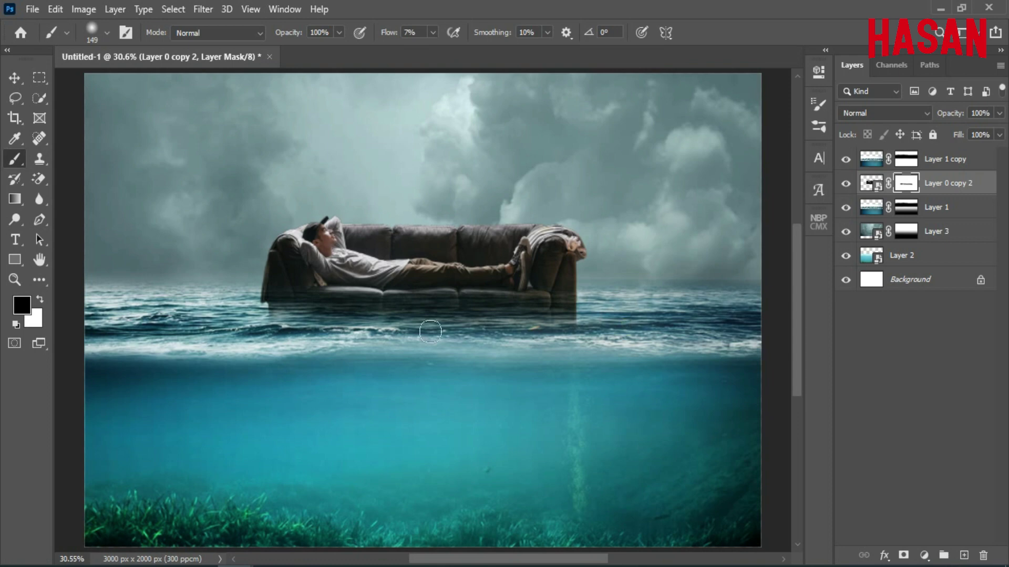
left_click(846, 159)
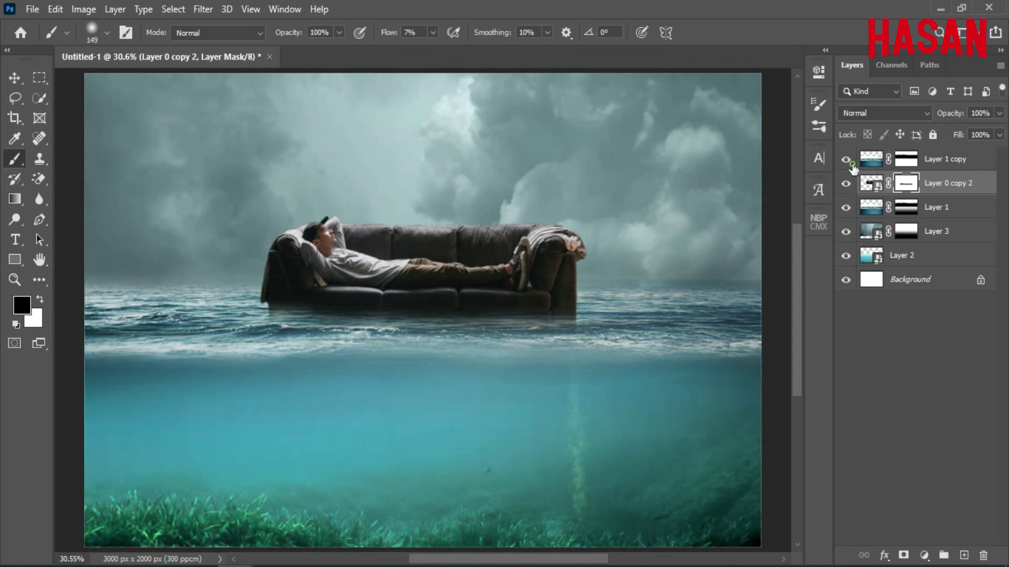
left_click(846, 159)
left_click(846, 208)
left_click(846, 207)
Brush around the sofa's waterline on the masks of Layer 1, Layer 1 copy and the sofa layer, comparing with the sofa hidden.
left_click(889, 209)
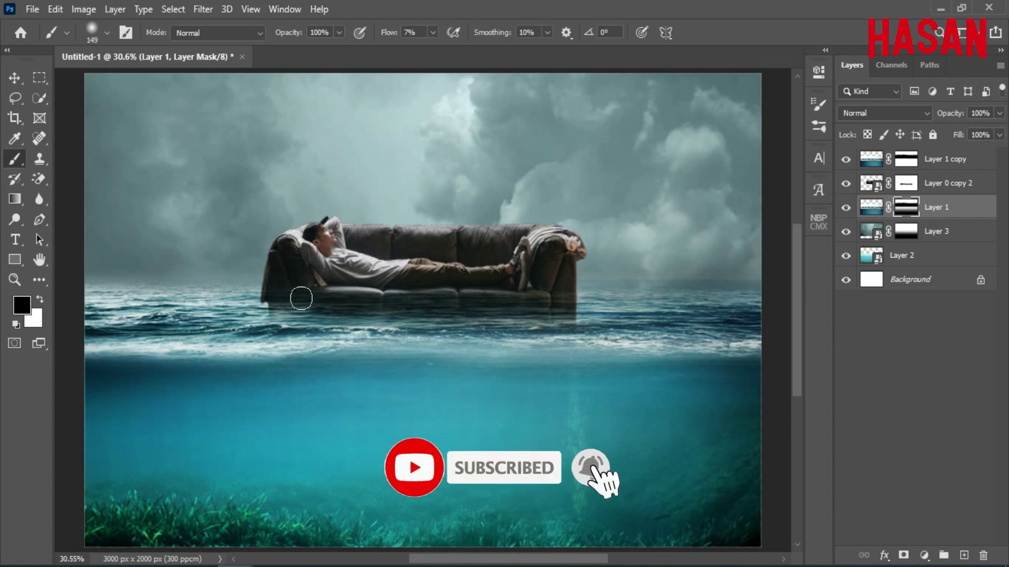
key("alt+bracketright")
key("alt+bracketright")
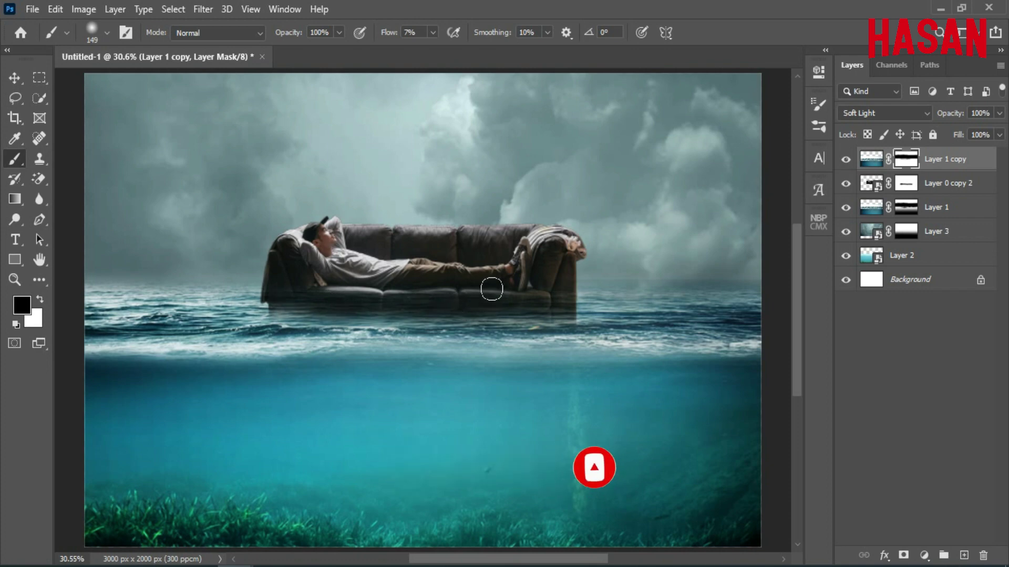
left_click(906, 183)
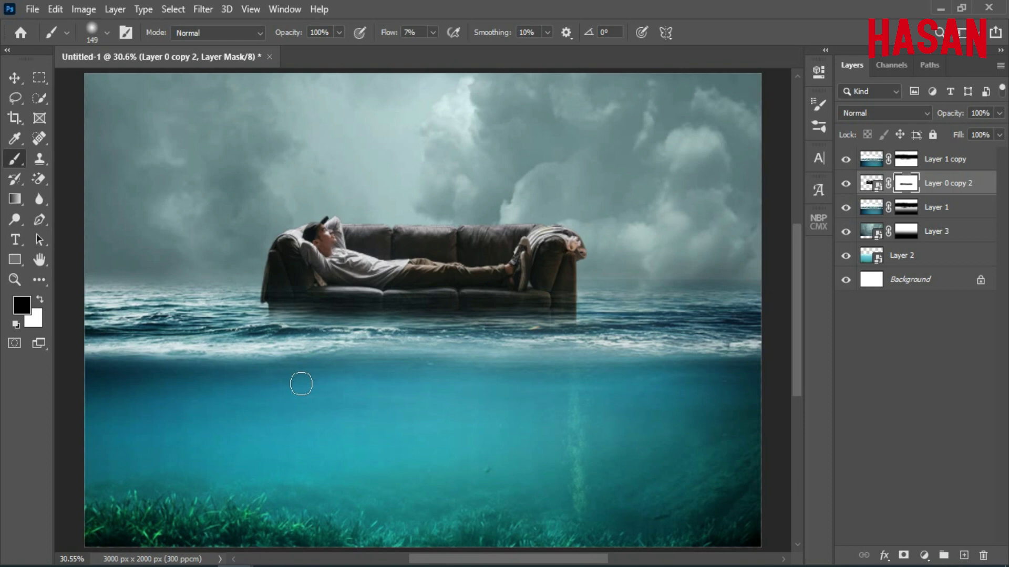
left_click(14, 78)
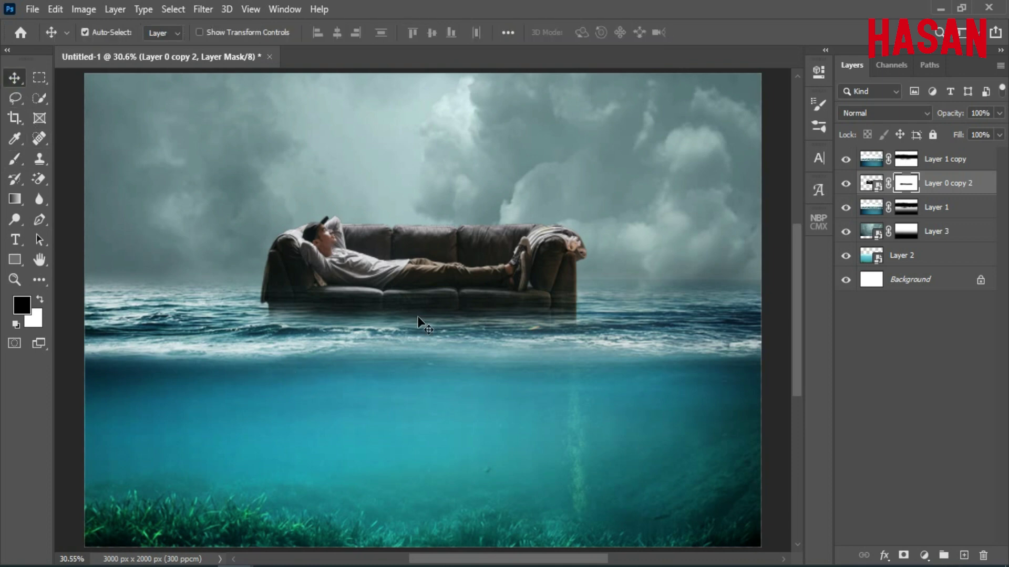
left_click(844, 182)
left_click(845, 182)
Add a Color Balance adjustment clipped to the sofa layer and shift its midtones toward cyan, adjusting the yellow-blue balance too.
left_click(924, 556)
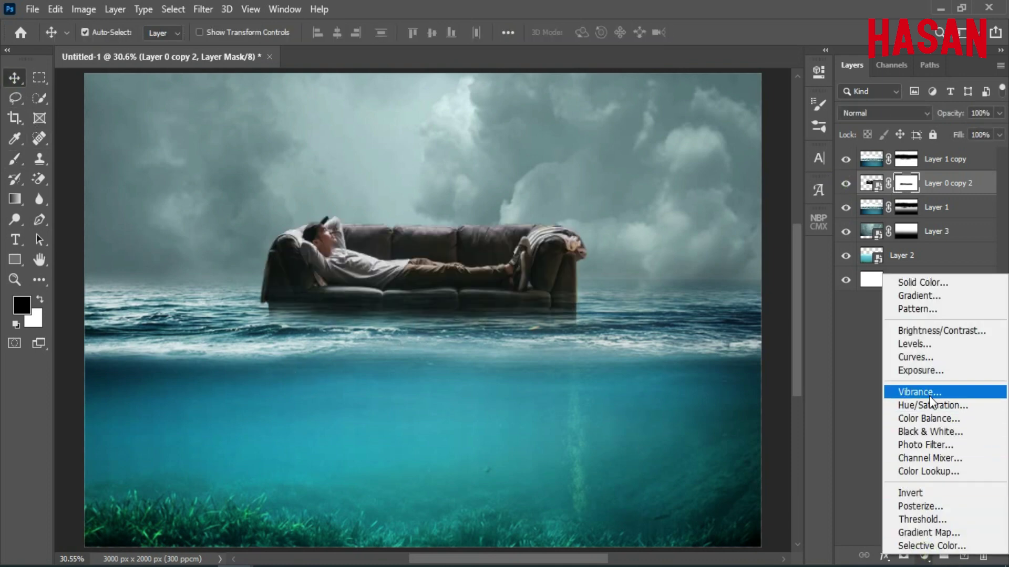
left_click(914, 418)
left_click(692, 330)
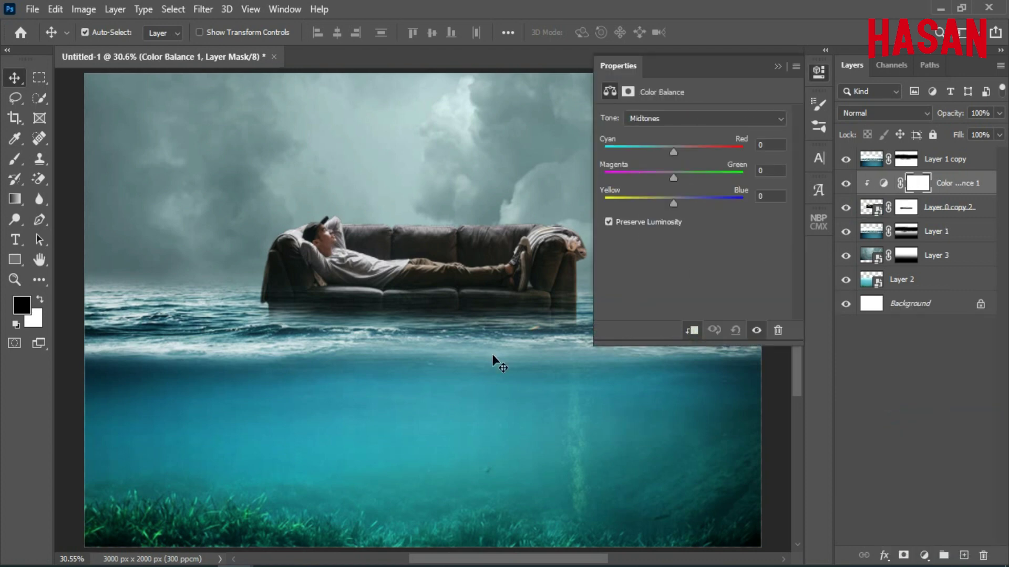
left_click_drag(492, 354, 395, 362)
left_click_drag(671, 153, 651, 154)
left_click_drag(673, 204, 646, 157)
key("ctrl+0")
left_click(777, 69)
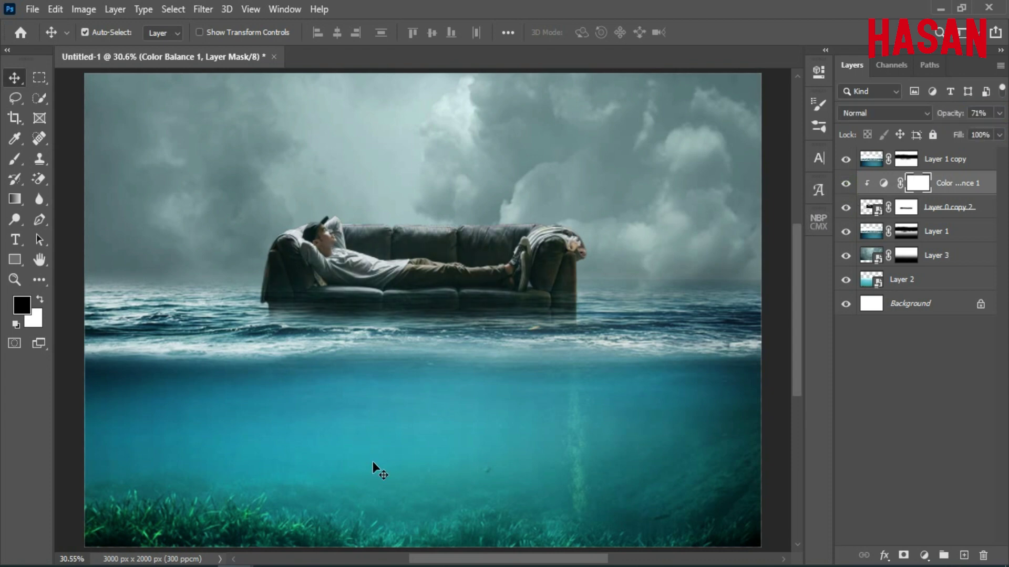
Reduce the Color Balance layer's opacity to about 71%.
left_click_drag(948, 118, 953, 118)
key("Return")
key("ctrl+minus")
key("ctrl+minus")
key("ctrl+0")
Copy the whale shark photo from its own document into the composite as a new layer above Layer 1.
left_click(453, 392, "ctrl")
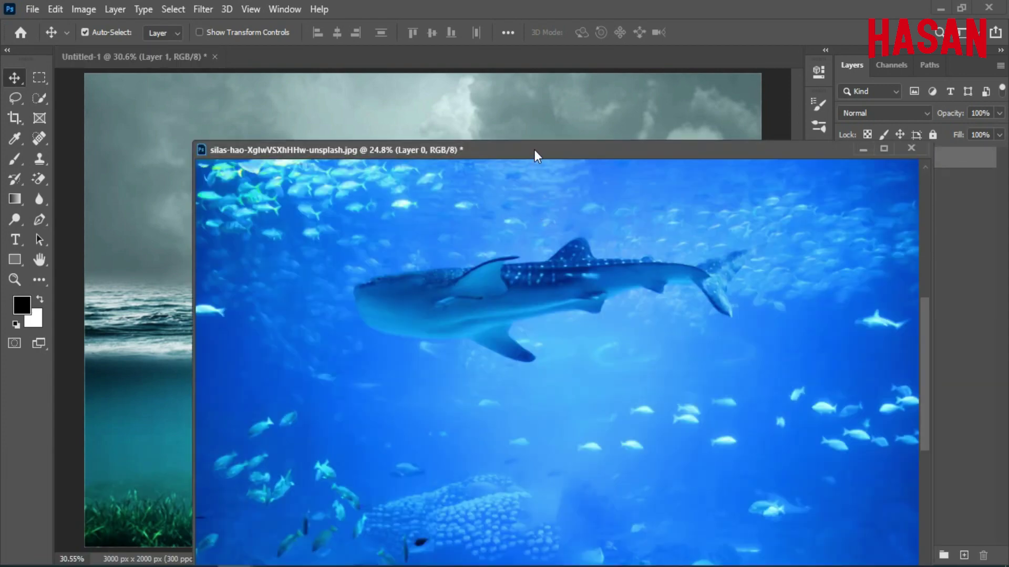
left_click_drag(534, 149, 735, 75)
left_click_drag(716, 142, 352, 335)
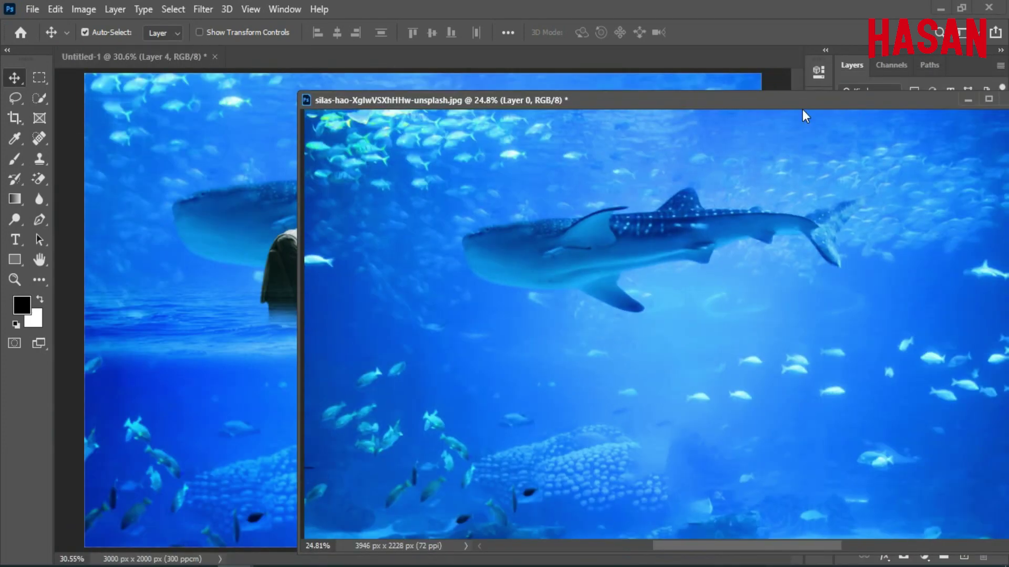
left_click_drag(795, 102, 730, 102)
left_click(894, 100)
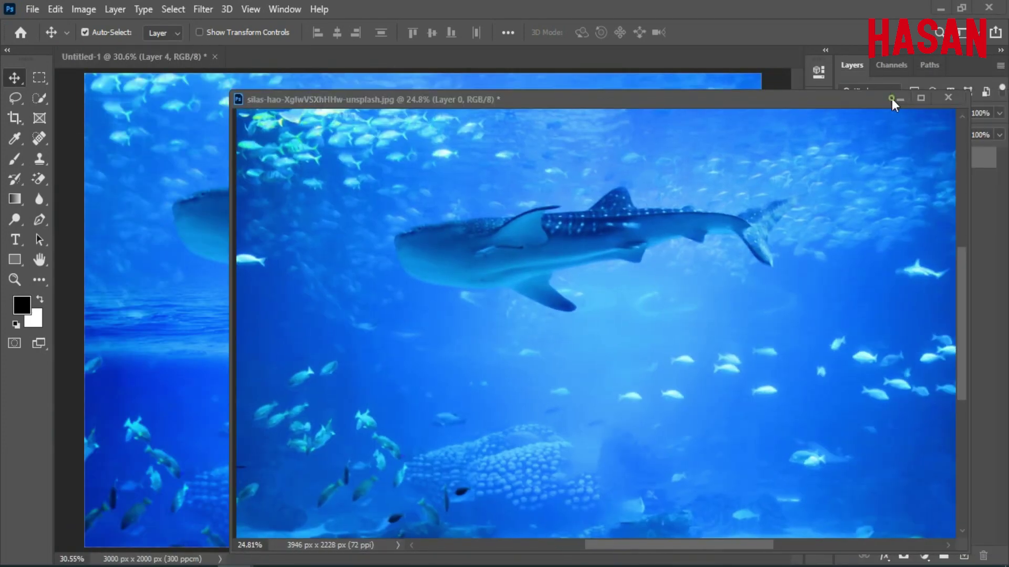
Convert the whale shark layer to a smart object, then scale it to about 36.6% and tilt it about -11.8° in the underwater area's left half.
right_click(918, 240)
left_click(777, 216)
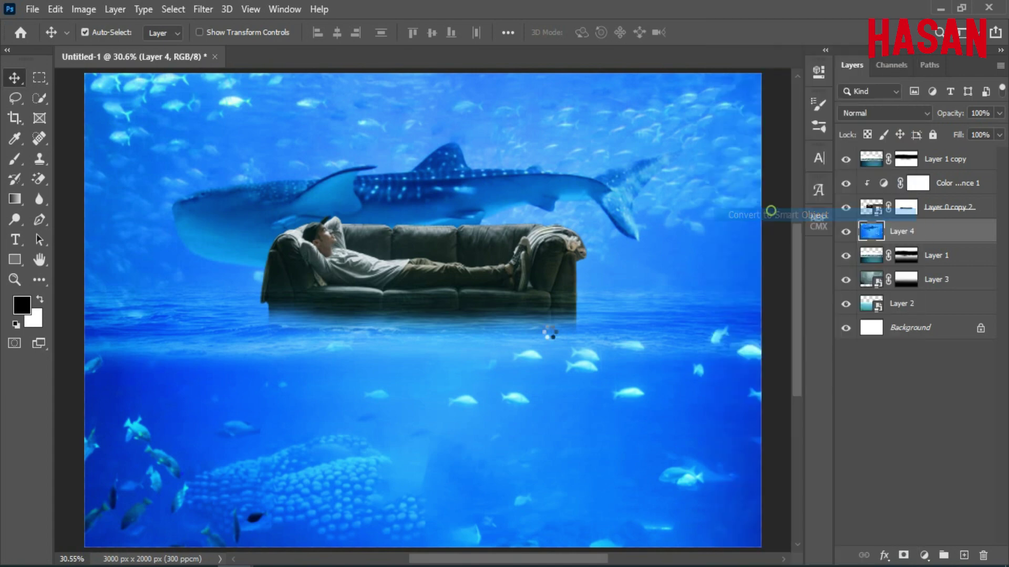
key("ctrl+minus")
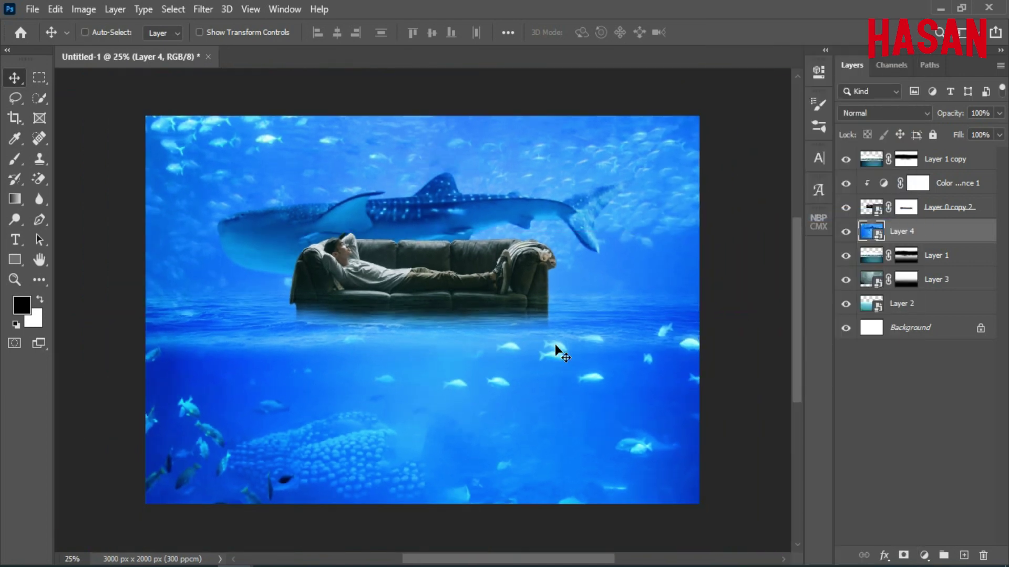
key("ctrl+t")
left_click_drag(745, 311, 549, 314)
left_click_drag(461, 330, 441, 306)
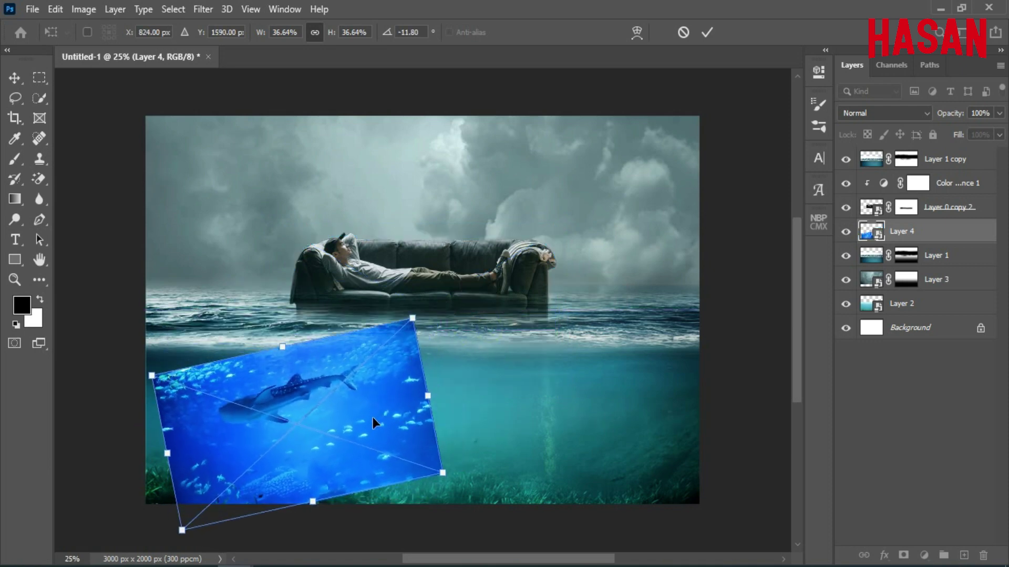
left_click_drag(373, 417, 354, 416)
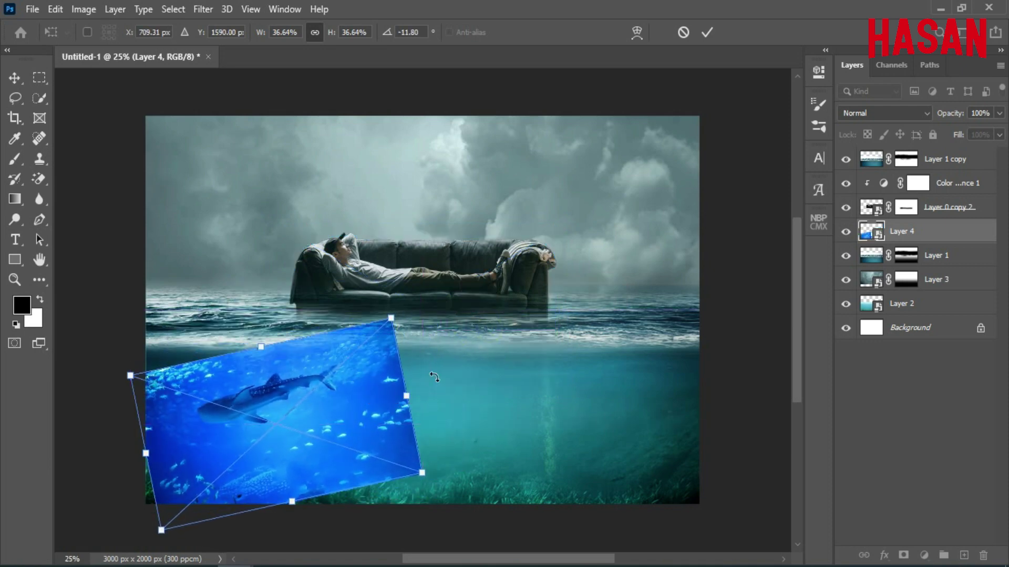
Warp the whale shark image by pulling its upper corners upward, its lower-right corner outward and its edges into curves.
right_click(366, 384)
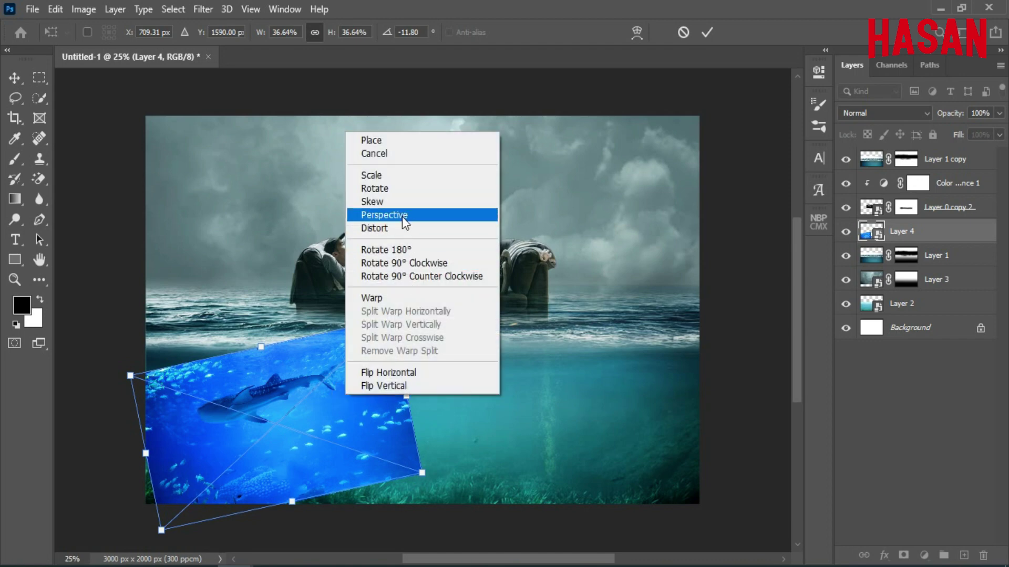
left_click(408, 298)
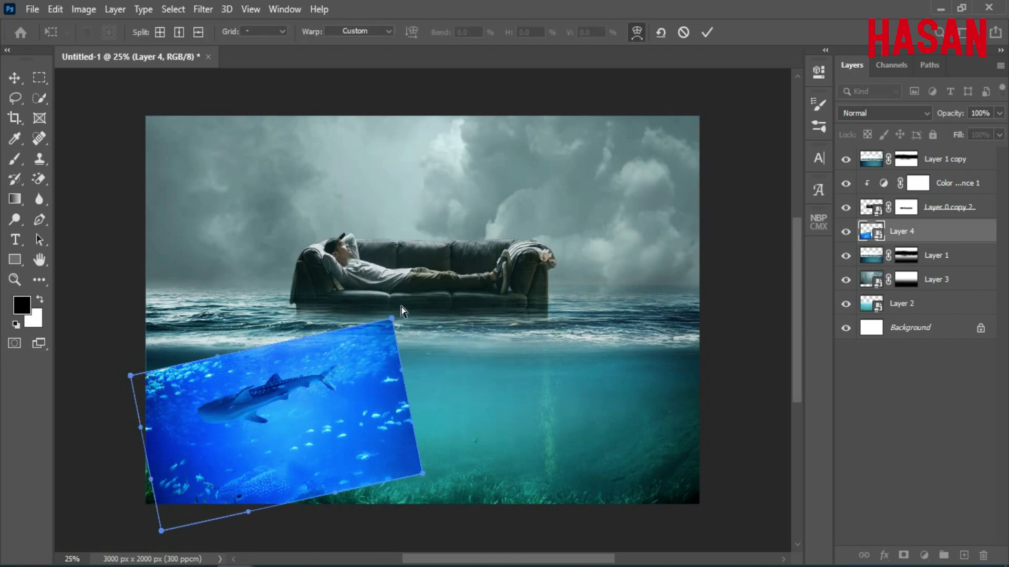
left_click_drag(391, 318, 382, 264)
left_click_drag(422, 474, 460, 447)
left_click_drag(249, 515, 287, 460)
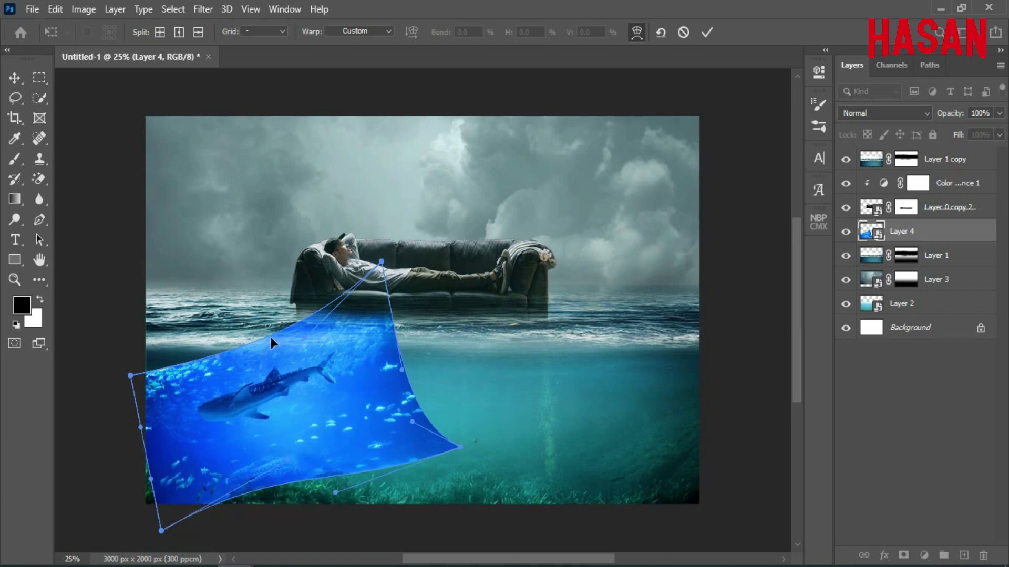
left_click_drag(270, 337, 270, 352)
left_click_drag(302, 483, 310, 520)
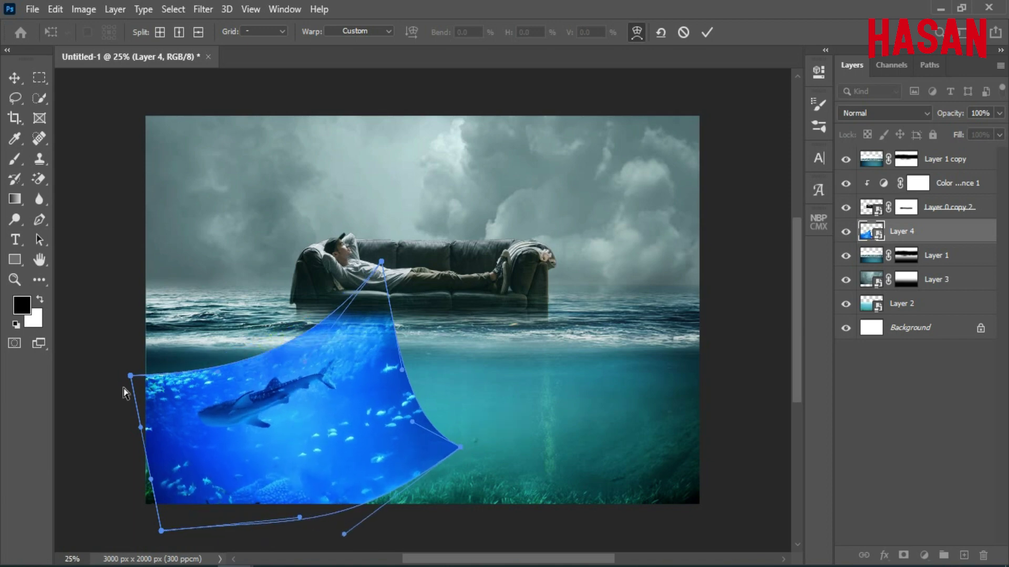
left_click_drag(130, 377, 124, 339)
left_click(707, 32)
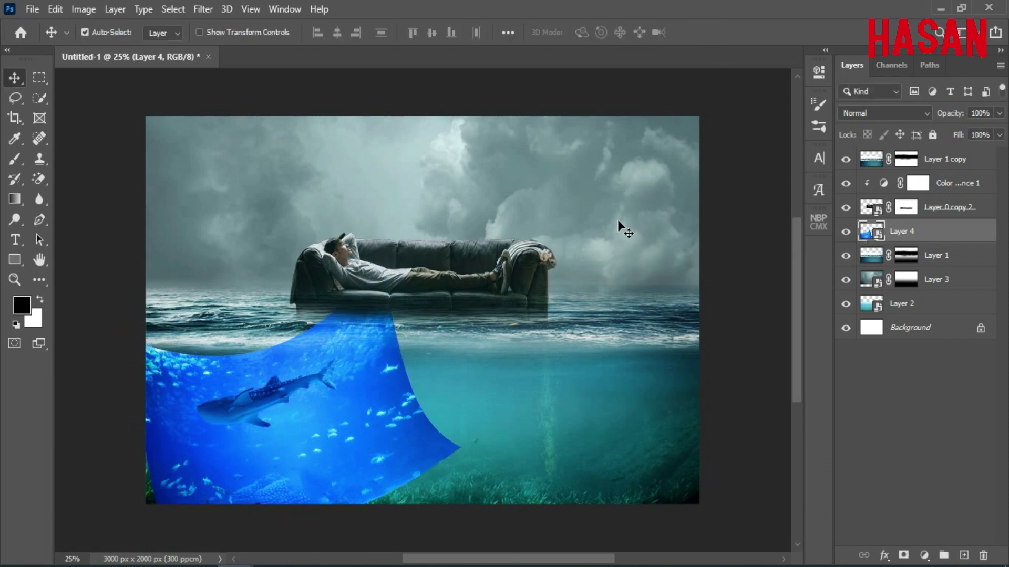
Add a layer mask to the whale shark layer and paint out the blue water above and in front of the shark.
left_click(903, 555)
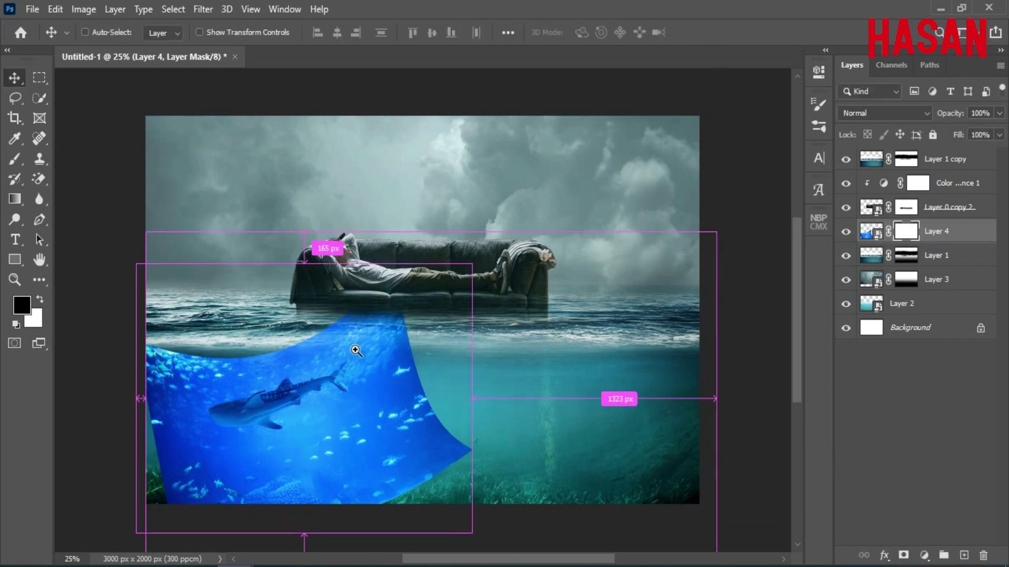
left_click_drag(354, 347, 393, 368)
key("b")
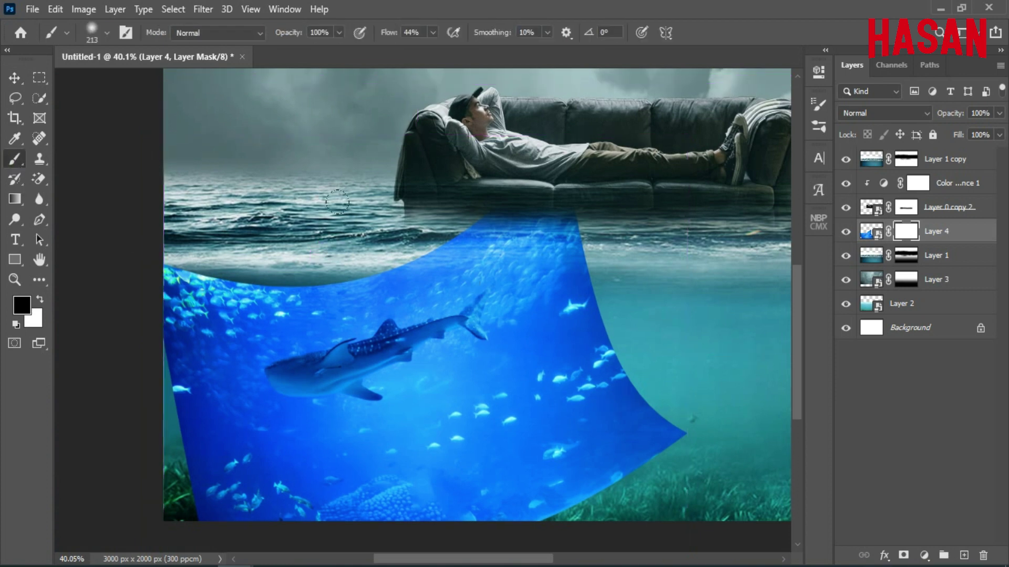
mouse_move(516, 188)
left_mouse_down()
mouse_move(541, 227)
mouse_move(473, 269)
mouse_move(415, 286)
mouse_move(139, 274)
left_mouse_up()
mouse_move(567, 237)
left_mouse_down()
mouse_move(584, 424)
mouse_move(620, 442)
mouse_move(528, 274)
mouse_move(395, 257)
mouse_move(203, 287)
mouse_move(191, 509)
mouse_move(109, 388)
mouse_move(178, 311)
left_mouse_up()
left_click_drag(207, 350, 241, 201)
mouse_move(223, 304)
left_mouse_down()
mouse_move(226, 367)
mouse_move(656, 371)
mouse_move(410, 368)
mouse_move(287, 407)
left_mouse_up()
mouse_move(420, 339)
left_mouse_down()
mouse_move(279, 344)
mouse_move(241, 115)
left_mouse_up()
left_click_drag(353, 204, 335, 249)
left_click_drag(306, 293, 321, 279)
left_click_drag(324, 218, 360, 309)
mouse_move(352, 308)
left_mouse_down()
mouse_move(409, 332)
mouse_move(395, 302)
left_mouse_up()
left_click_drag(277, 166, 156, 239)
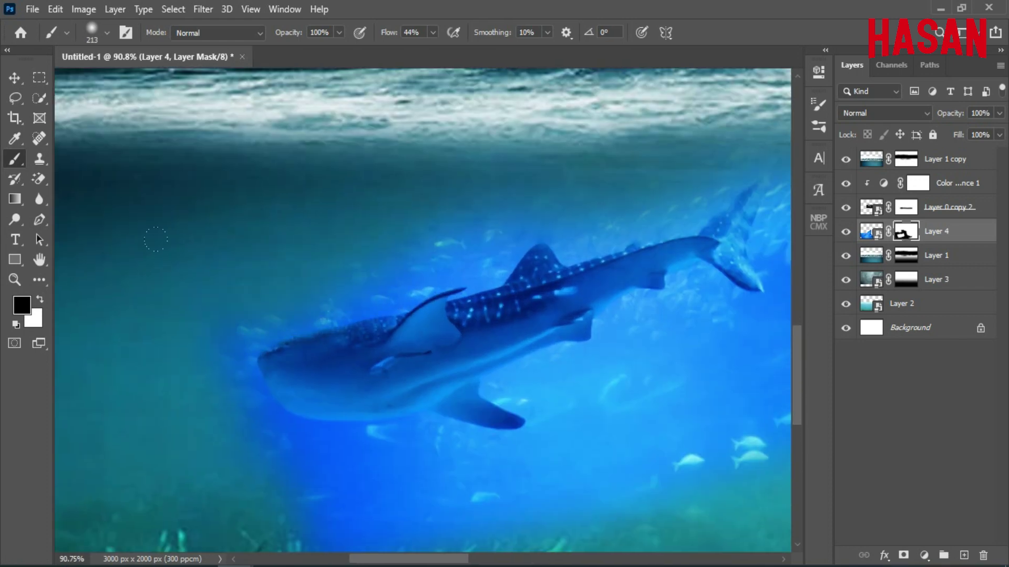
Paint black on the whale shark's mask beneath its head and belly, refining around the lower fin with a 60 px brush.
left_click_drag(297, 518, 270, 418)
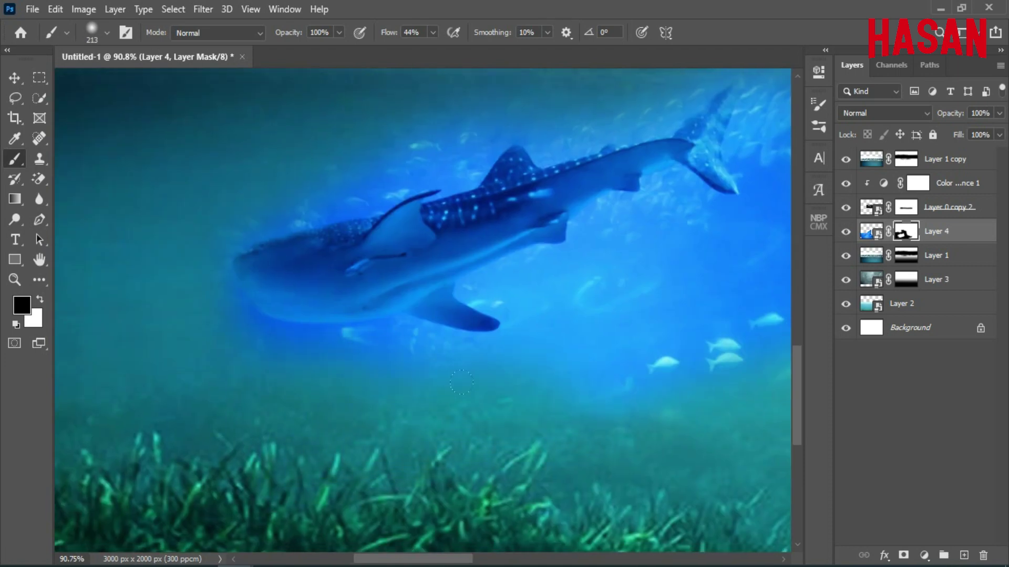
left_click_drag(528, 482, 233, 480)
mouse_move(307, 368)
left_mouse_down()
mouse_move(499, 312)
mouse_move(336, 252)
mouse_move(212, 277)
left_mouse_up()
mouse_move(237, 321)
left_mouse_down()
mouse_move(383, 325)
mouse_move(408, 308)
left_mouse_up()
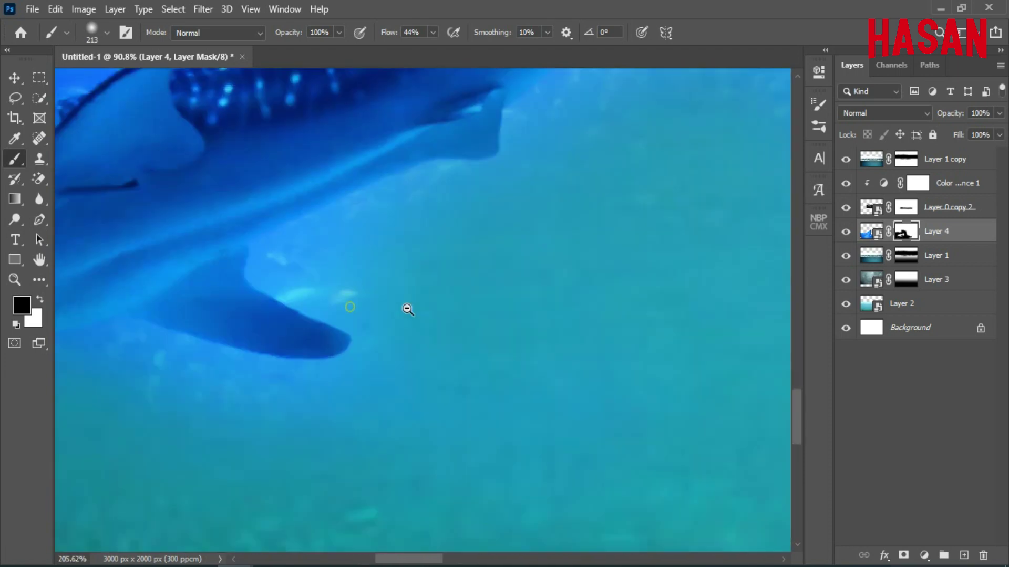
mouse_move(500, 314)
left_mouse_down()
mouse_move(413, 314)
mouse_move(461, 311)
mouse_move(459, 323)
left_mouse_up()
left_click_drag(481, 354, 371, 327)
left_click_drag(456, 352, 502, 358)
mouse_move(503, 359)
left_mouse_down()
mouse_move(465, 361)
mouse_move(529, 360)
mouse_move(487, 343)
mouse_move(456, 345)
left_mouse_up()
mouse_move(468, 299)
left_mouse_down()
mouse_move(421, 316)
mouse_move(453, 332)
left_mouse_up()
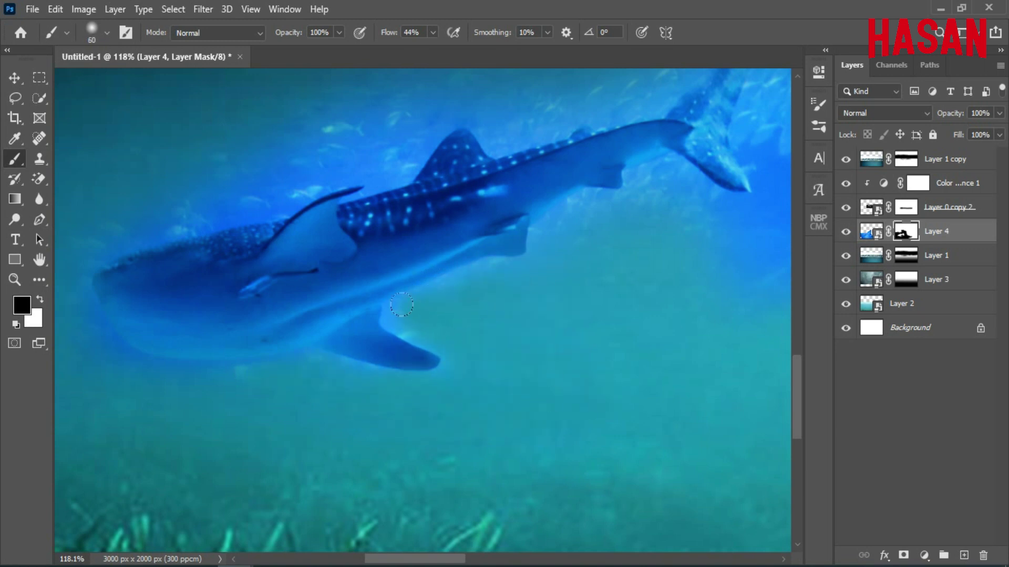
Mask out the remaining blue water along the whale shark's rear underside and around its tail.
left_click_drag(562, 305, 496, 367)
mouse_move(484, 318)
left_mouse_down()
mouse_move(528, 273)
mouse_move(583, 257)
left_mouse_up()
left_click_drag(647, 346, 398, 426)
mouse_move(541, 347)
left_mouse_down()
mouse_move(497, 352)
mouse_move(507, 276)
mouse_move(486, 221)
mouse_move(455, 210)
mouse_move(505, 300)
left_mouse_up()
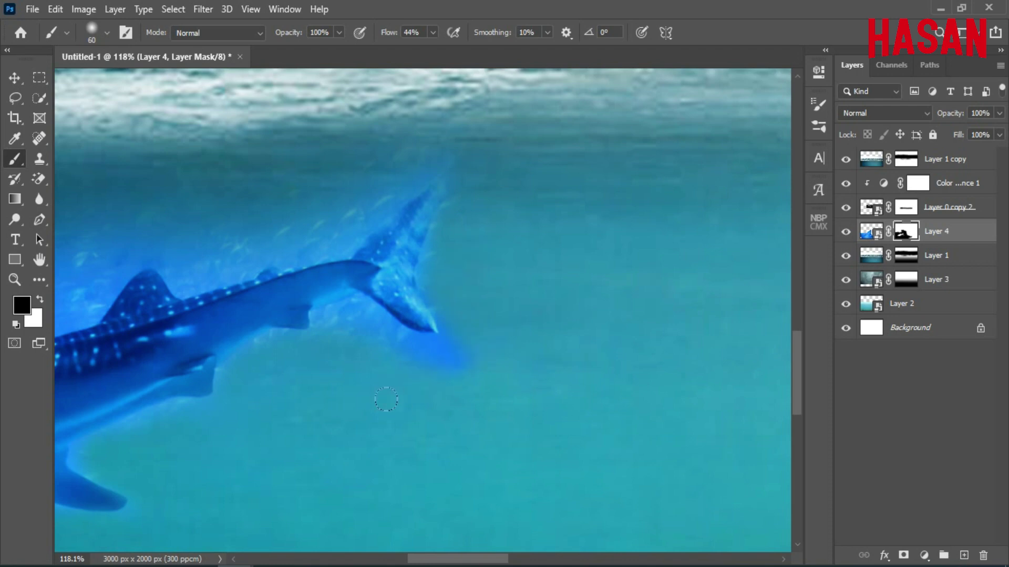
left_click_drag(445, 343, 383, 328)
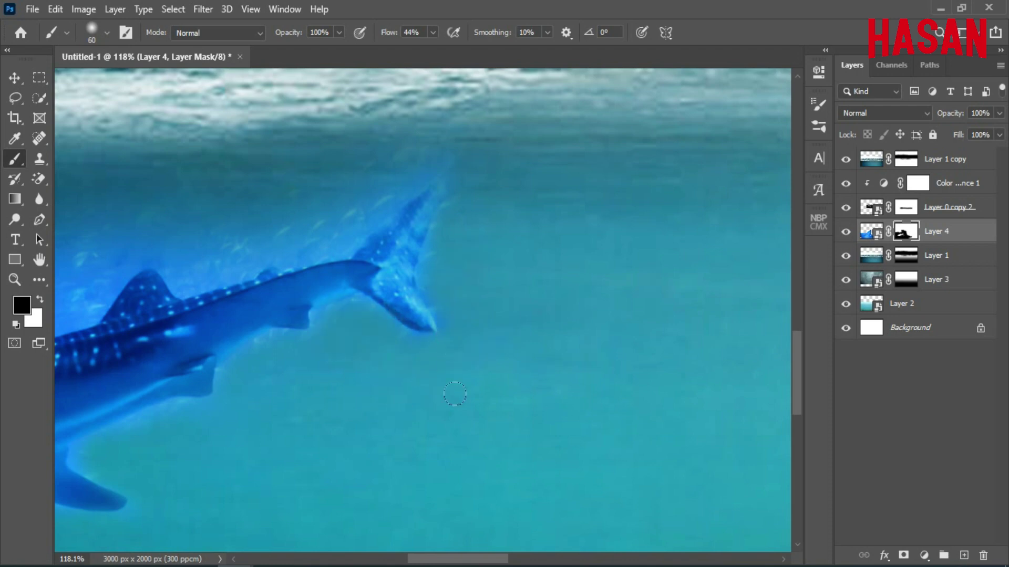
left_click_drag(514, 168, 566, 299)
left_click_drag(407, 336, 378, 347)
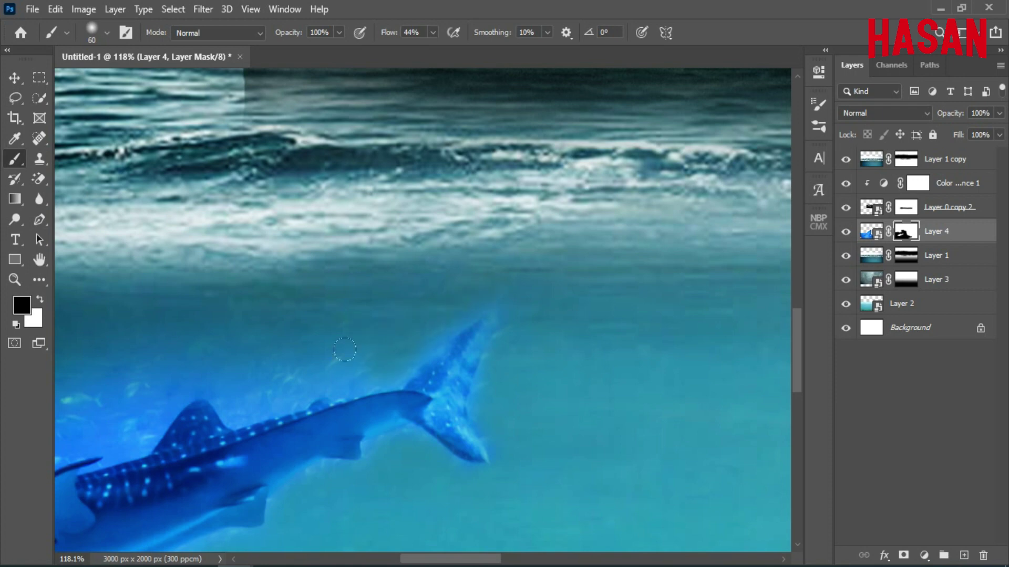
Mask out the leftover blue water along the whale shark's back, dorsal fin and head, finishing with a larger soft brush.
left_click_drag(272, 362, 615, 294)
left_click_drag(389, 322, 518, 296)
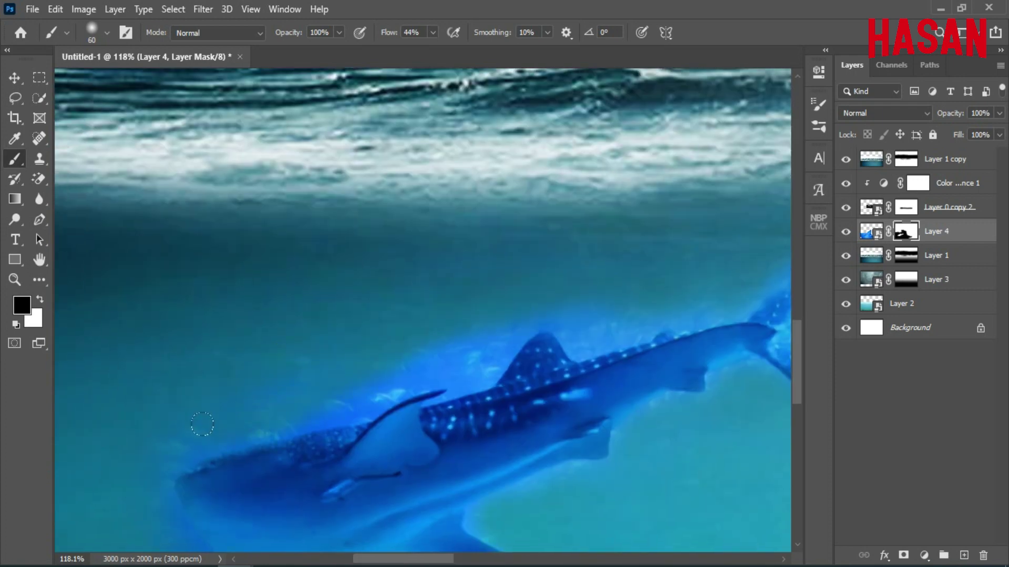
mouse_move(429, 348)
left_mouse_down()
mouse_move(475, 357)
mouse_move(499, 347)
left_mouse_up()
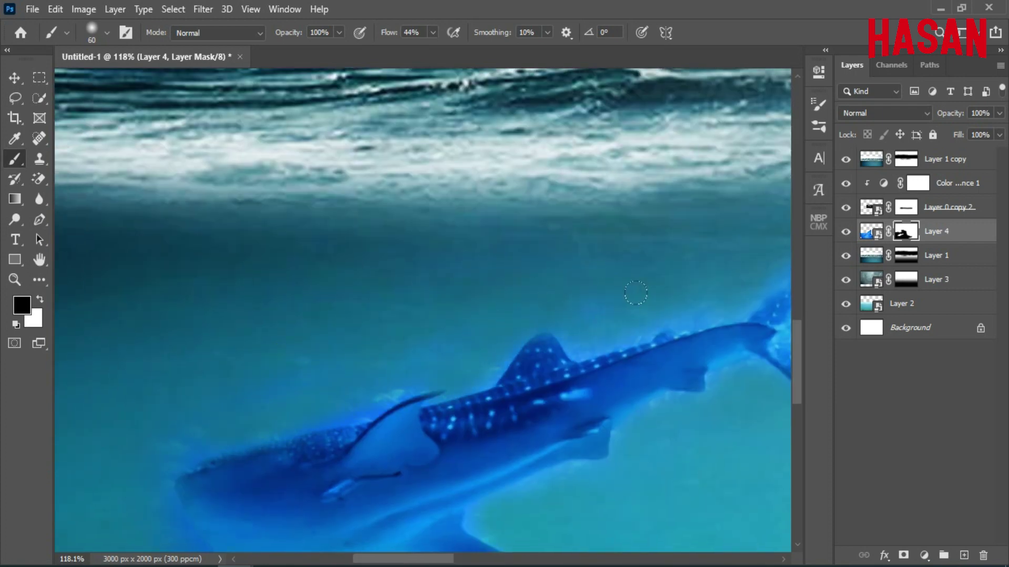
left_click_drag(573, 331, 689, 329)
left_click_drag(310, 273, 366, 263)
left_click(503, 204)
left_click_drag(189, 352, 301, 215)
left_click(257, 259)
left_click_drag(280, 340, 183, 516)
scroll(283, 310, "down", 5)
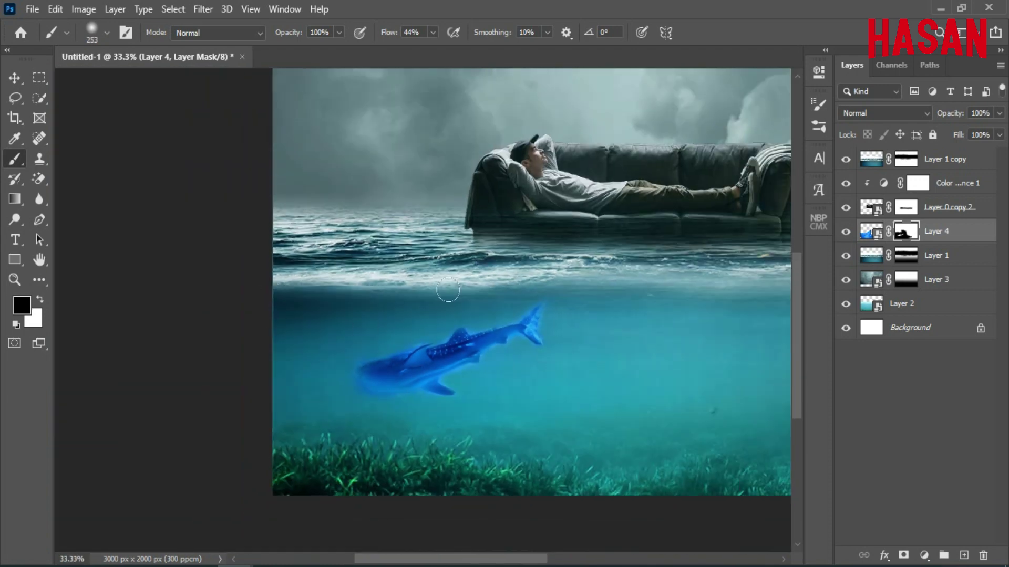
Reduce the whale shark layer's opacity to 30%.
left_click(873, 230)
mouse_move(949, 117)
left_mouse_down()
mouse_move(899, 120)
mouse_move(953, 118)
left_mouse_up()
left_click_drag(547, 298, 464, 297)
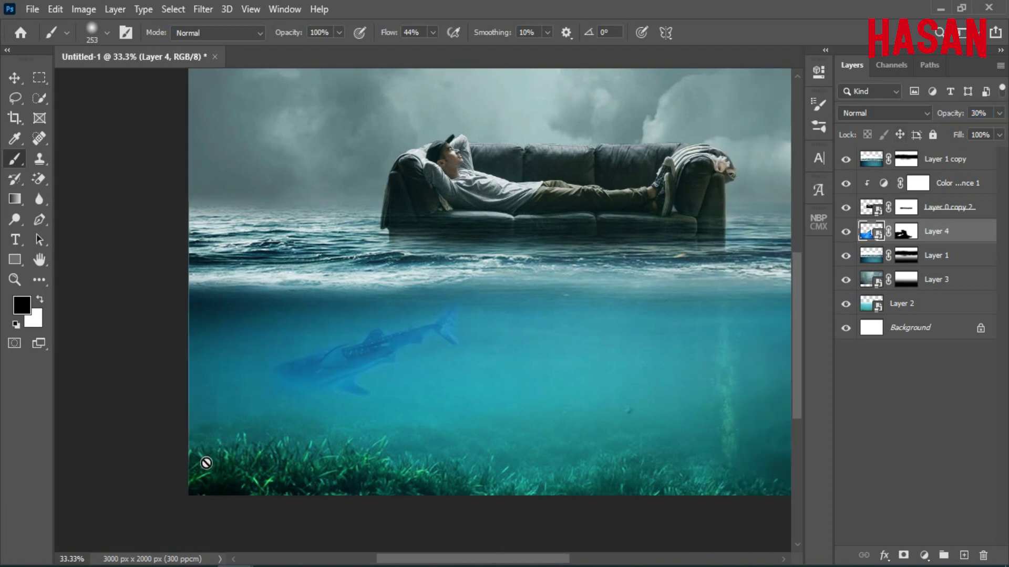
Copy the cut-out blue whale from its own document into the composite above Layer 4 and close that document.
key("v")
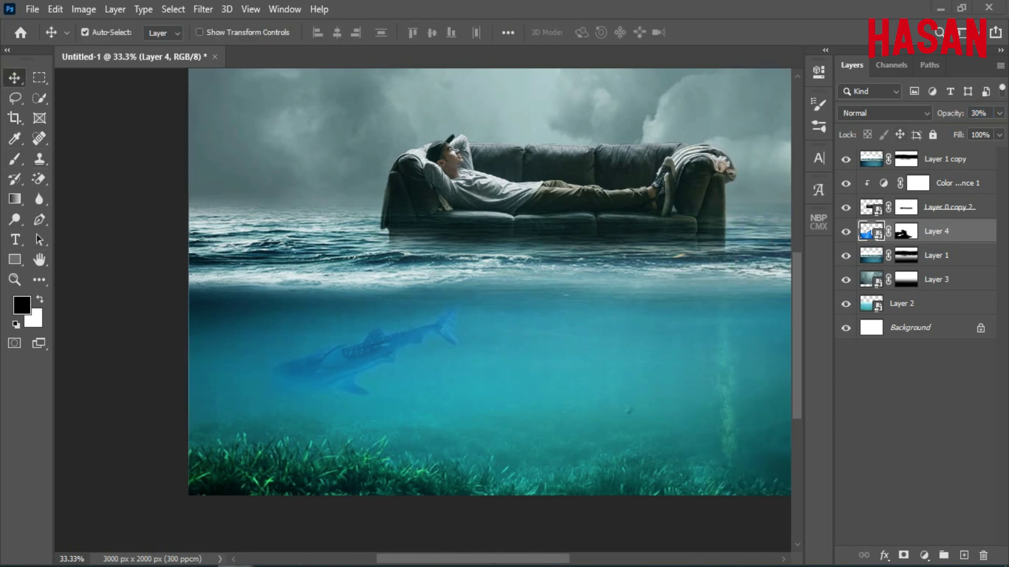
left_click(867, 513)
left_click_drag(538, 138, 658, 113)
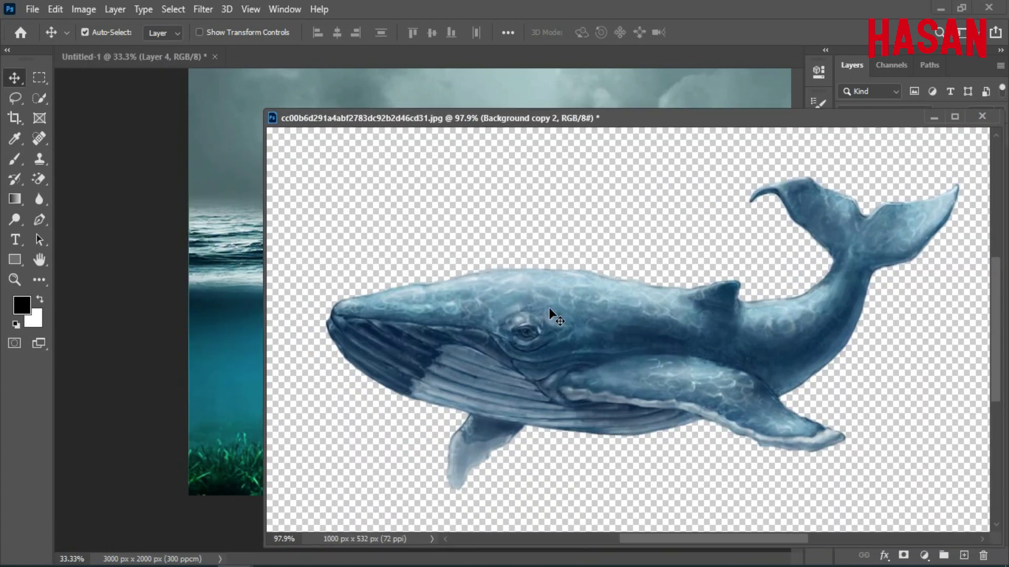
left_click_drag(550, 310, 164, 310)
left_click(982, 116)
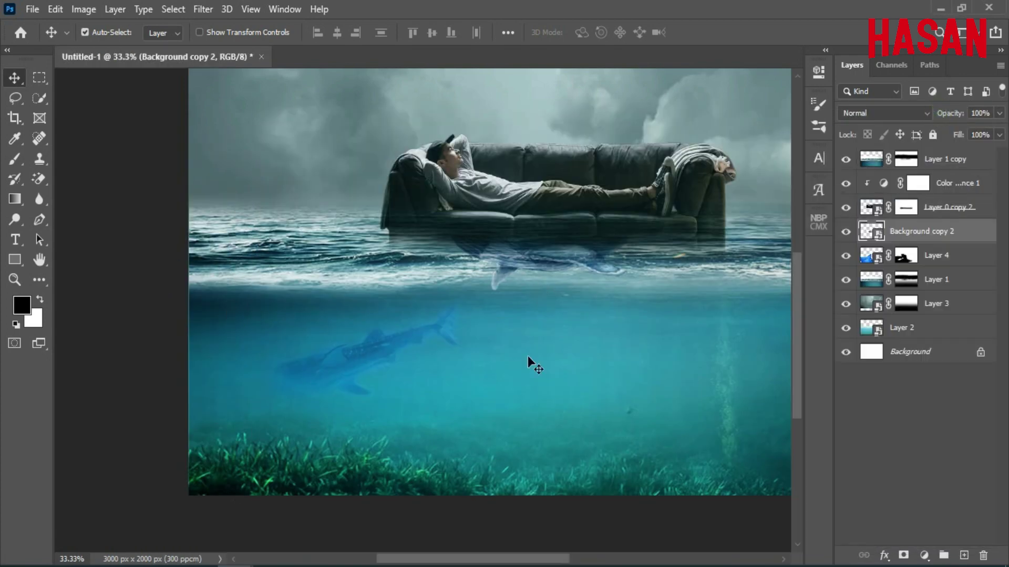
Flip the blue whale horizontally and position it in the water below the sofa.
key("ctrl+t")
left_click_drag(570, 249, 599, 392)
scroll(500, 399, "down", 2)
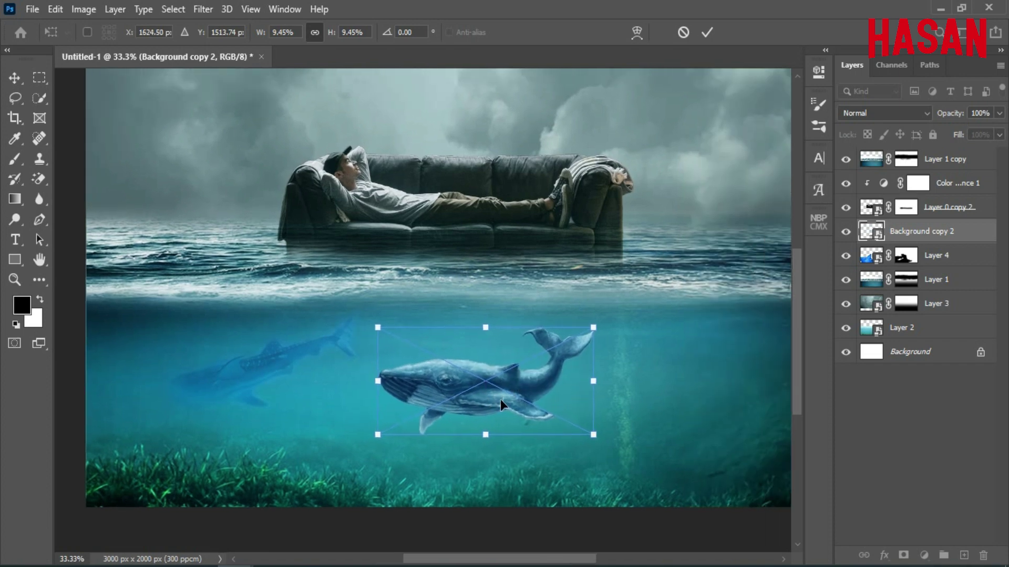
right_click(461, 432)
left_click(494, 416)
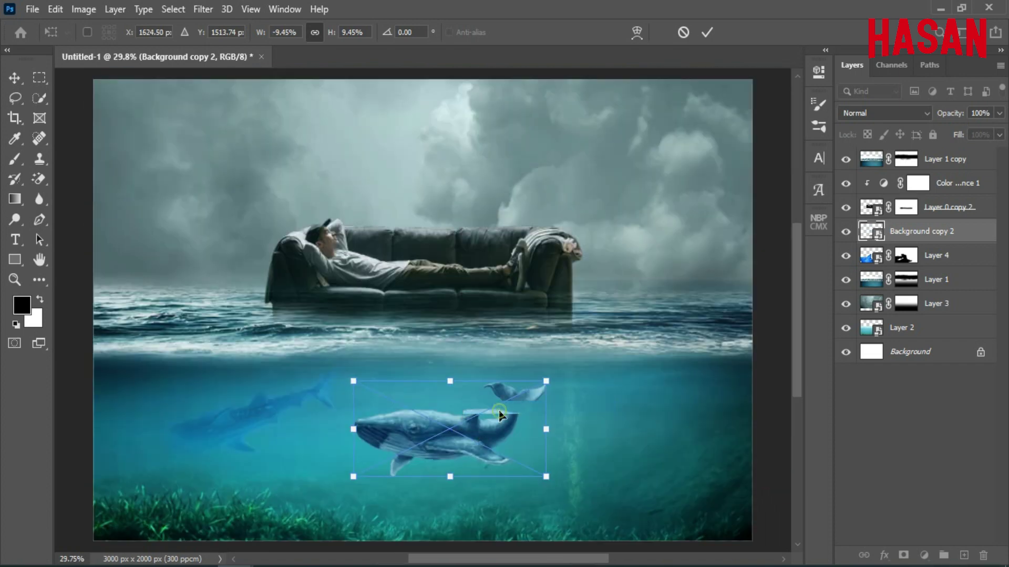
left_click_drag(559, 427, 525, 455)
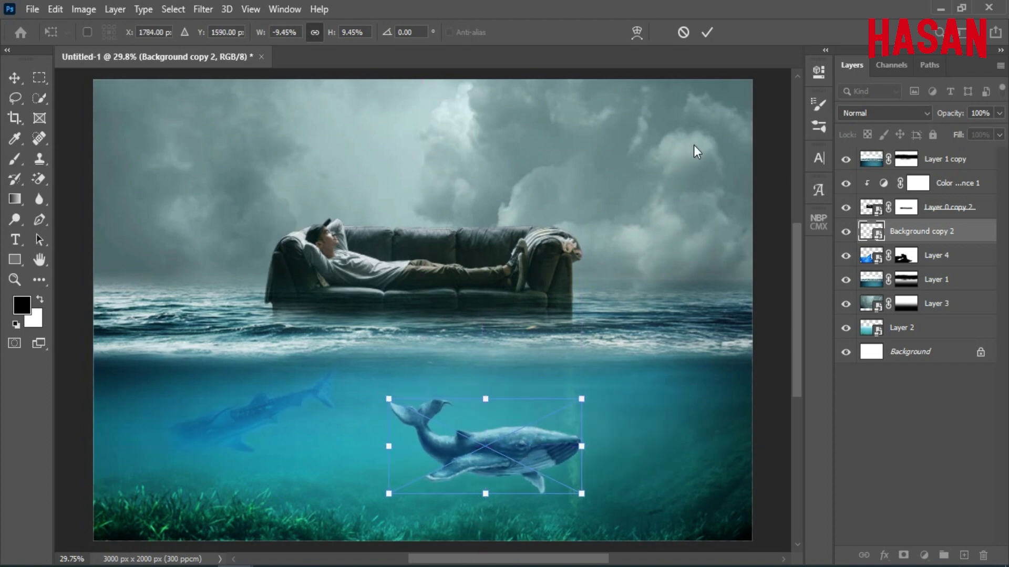
left_click(707, 33)
Reduce the blue whale's opacity to 61% and rotate it about 11° counterclockwise, shifting it slightly to the left.
left_click_drag(955, 118, 929, 115)
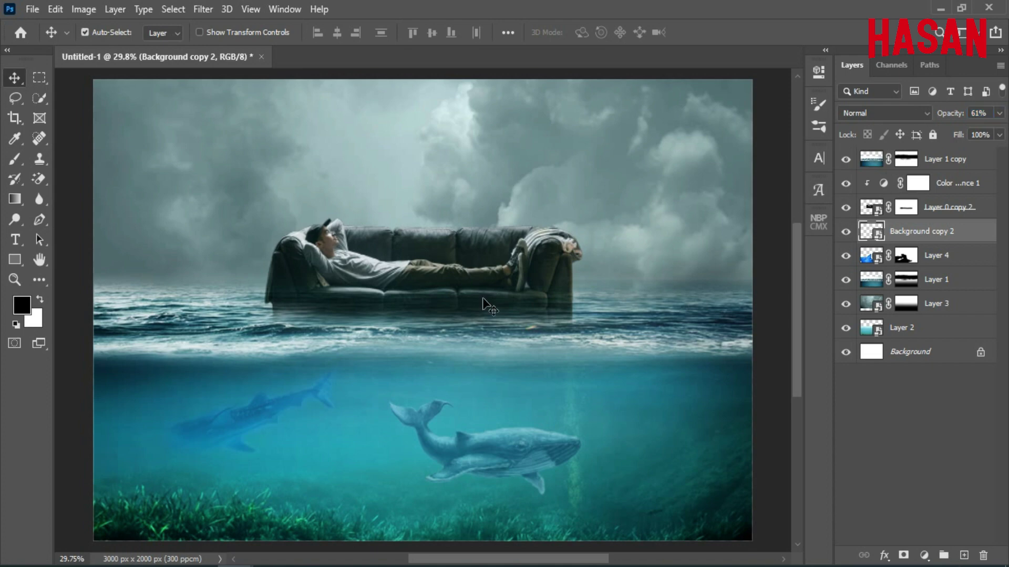
key("ctrl+t")
left_click_drag(534, 458, 523, 458)
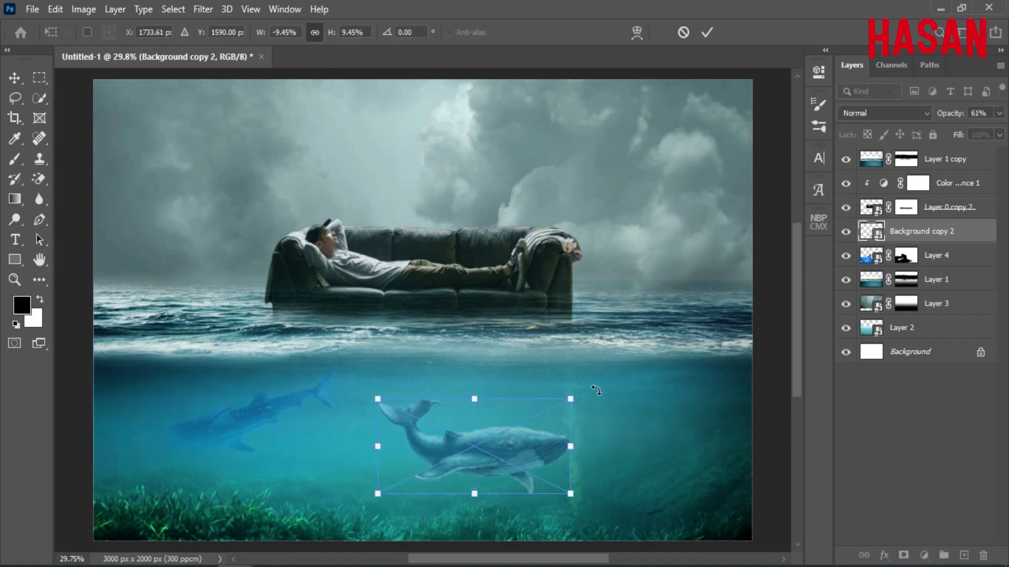
left_click_drag(596, 391, 584, 366)
mouse_move(521, 441)
left_mouse_down()
mouse_move(518, 483)
mouse_move(514, 449)
left_mouse_up()
left_click(707, 32)
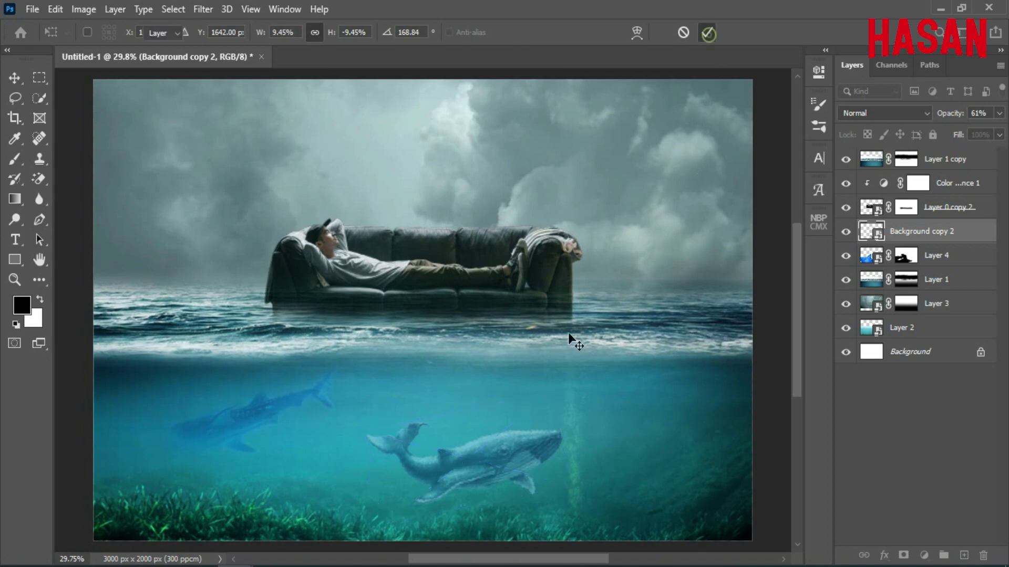
Nudge the blue whale slightly to the right under the sofa.
left_click(537, 438)
key("shift+Right")
key("shift+Right")
key("shift+Right")
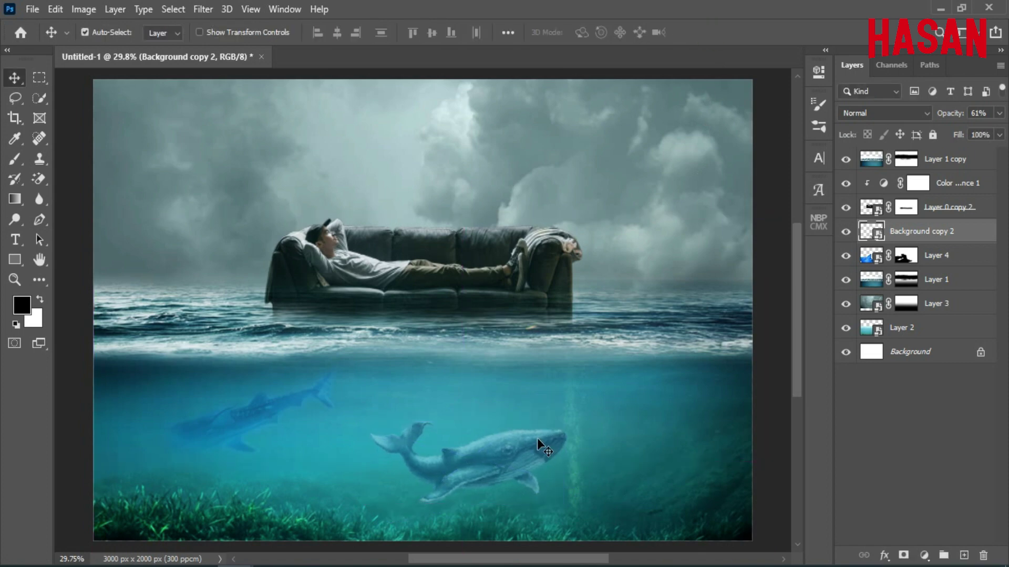
left_click_drag(525, 421, 514, 384)
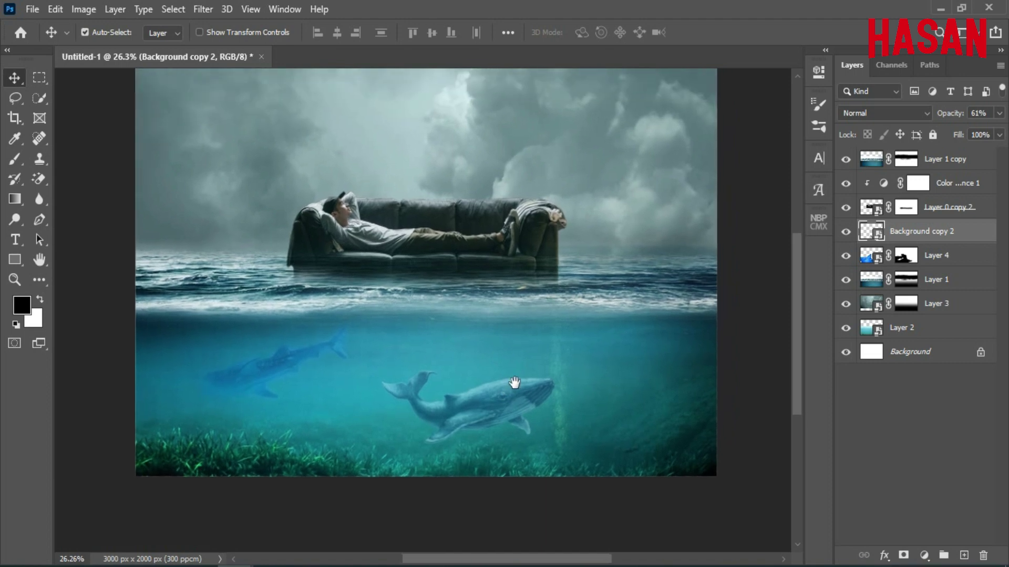
key("ctrl+0")
Raise the whale shark layer's opacity to 44%.
left_click(645, 285, "ctrl")
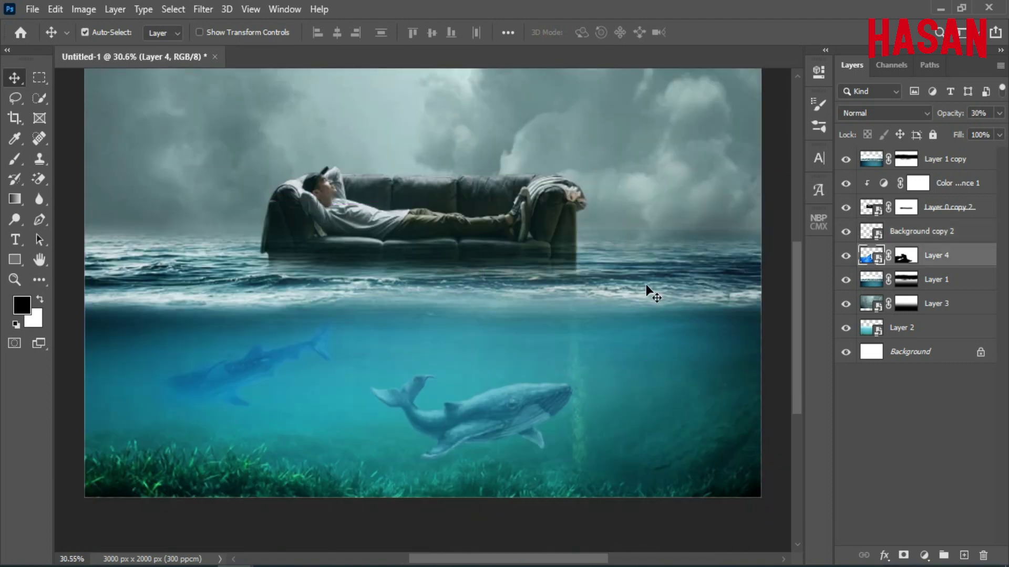
left_click(931, 212)
left_click(932, 254)
left_click_drag(953, 120, 961, 119)
Add a Hue/Saturation adjustment clipped to the whale shark layer and set its saturation to -66.
left_click(923, 555)
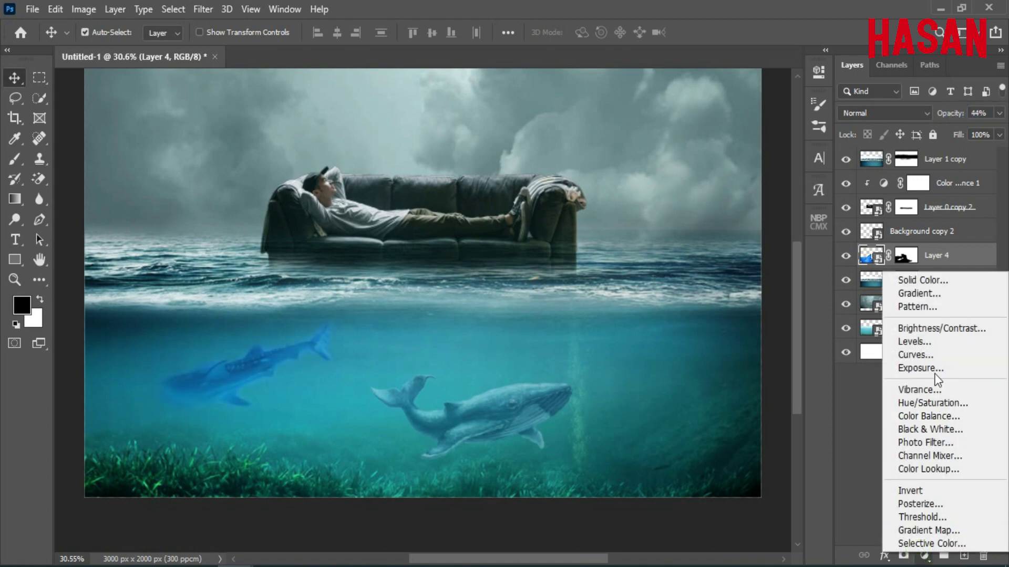
left_click(936, 404)
left_click(693, 331)
left_click_drag(692, 207, 636, 207)
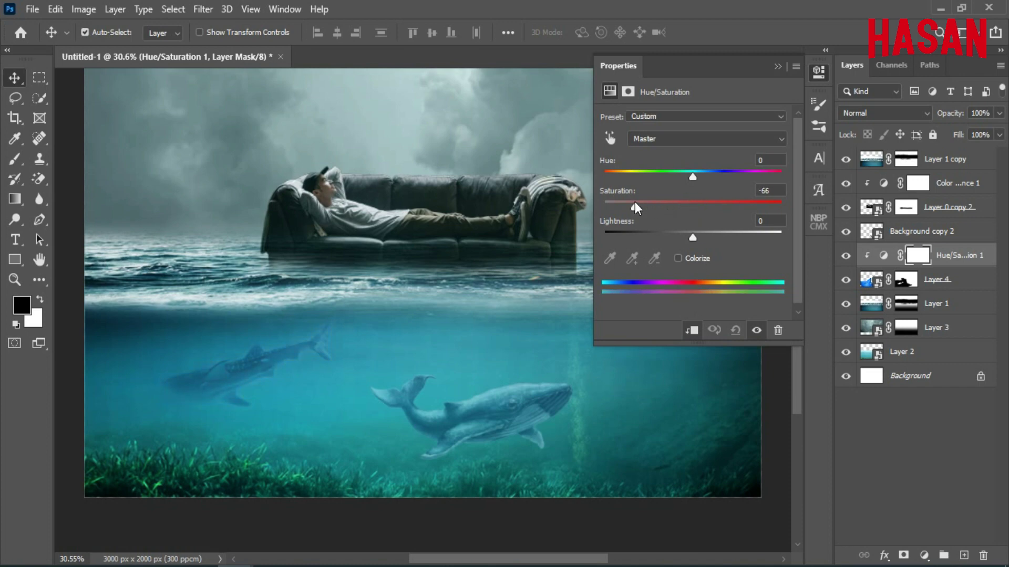
left_click(777, 66)
key("ctrl+minus")
key("ctrl+minus")
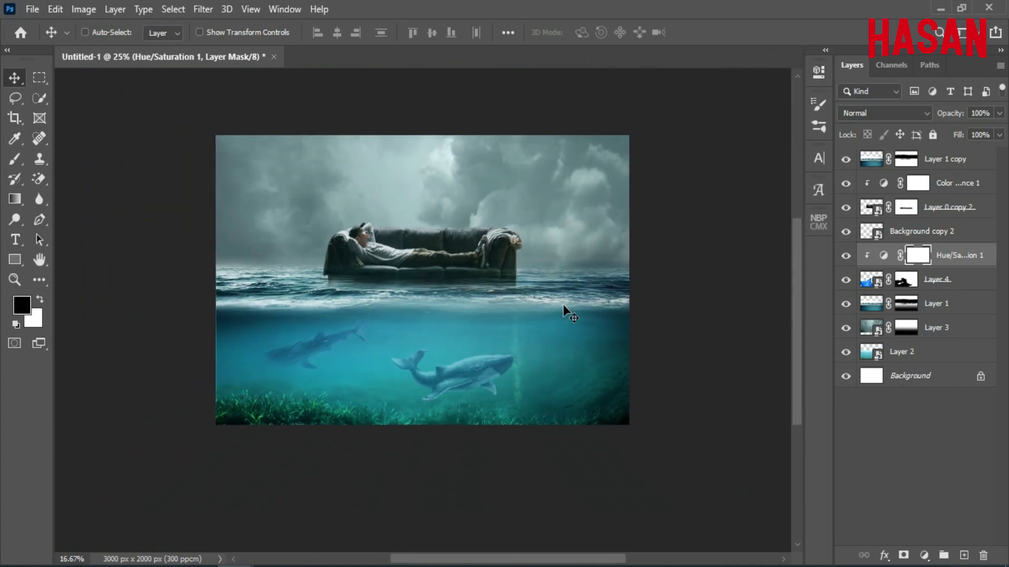
key("ctrl+0")
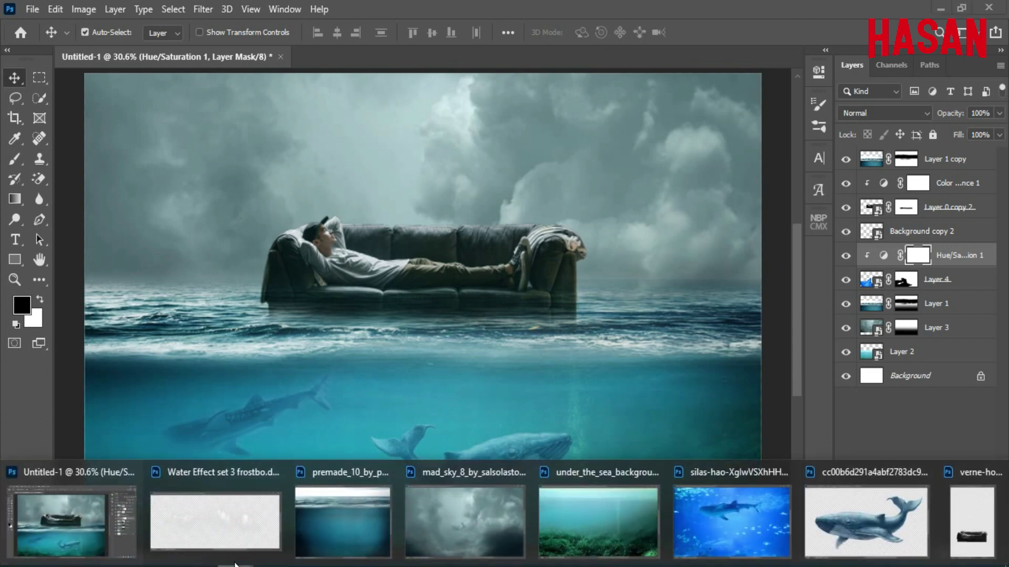
Copy a white splash from the open Water Effect set 3 document into the composite as the topmost layer.
left_click(216, 513)
left_click_drag(473, 214, 624, 142)
left_click(685, 193)
left_click(926, 142)
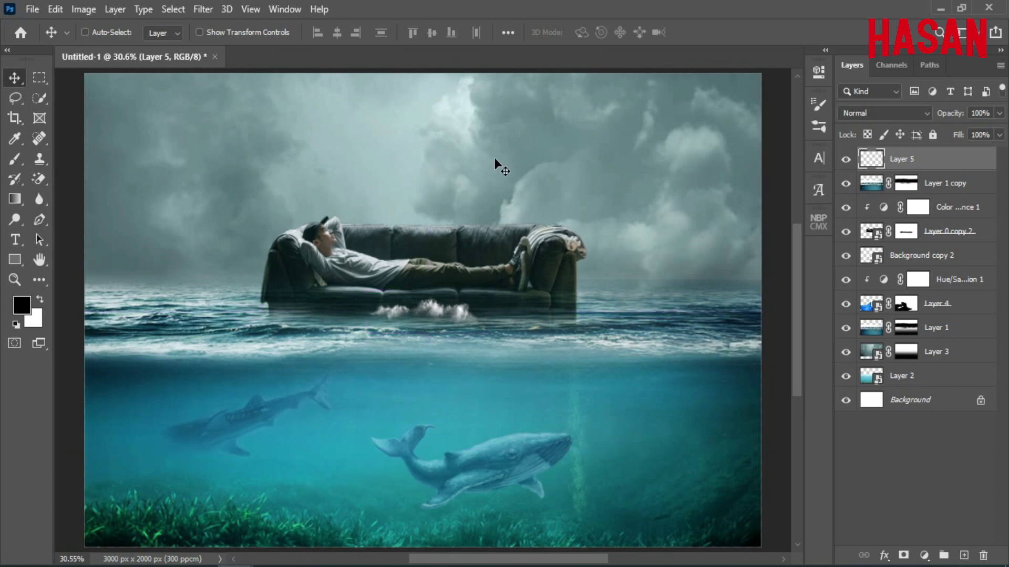
Stretch the splash to about 340% width and 112% height and place it along the waterline at the sofa's base.
key("ctrl+t")
left_click_drag(494, 312, 614, 311)
left_click_drag(322, 312, 243, 315)
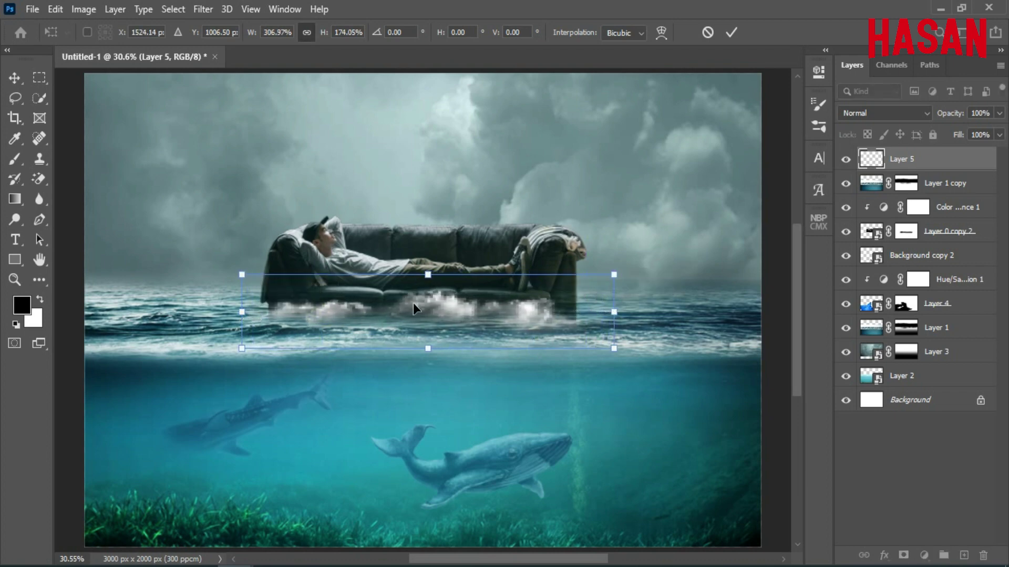
mouse_move(413, 303)
left_mouse_down()
mouse_move(412, 314)
mouse_move(422, 310)
left_mouse_up()
left_click_drag(422, 335, 488, 326)
left_click_drag(609, 323, 649, 323)
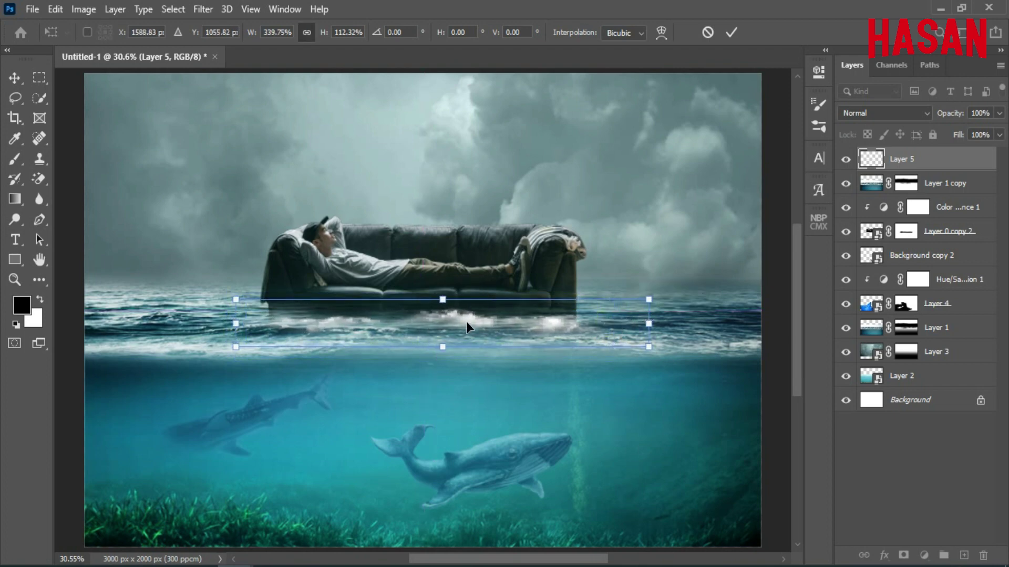
left_click(732, 34)
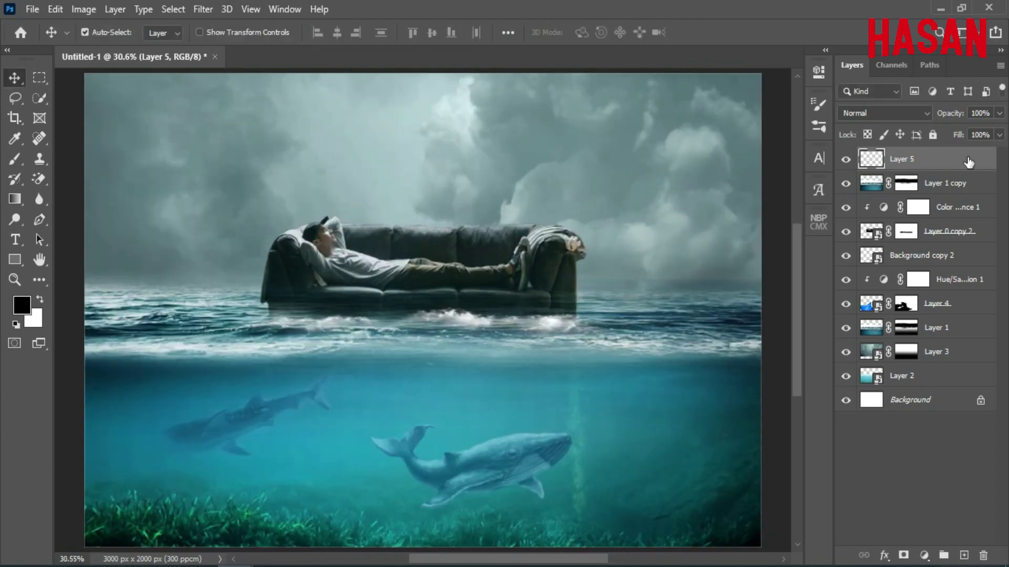
Lower the splash layer's opacity to 75% and compare the image with the splash hidden and shown.
left_click_drag(957, 119, 940, 119)
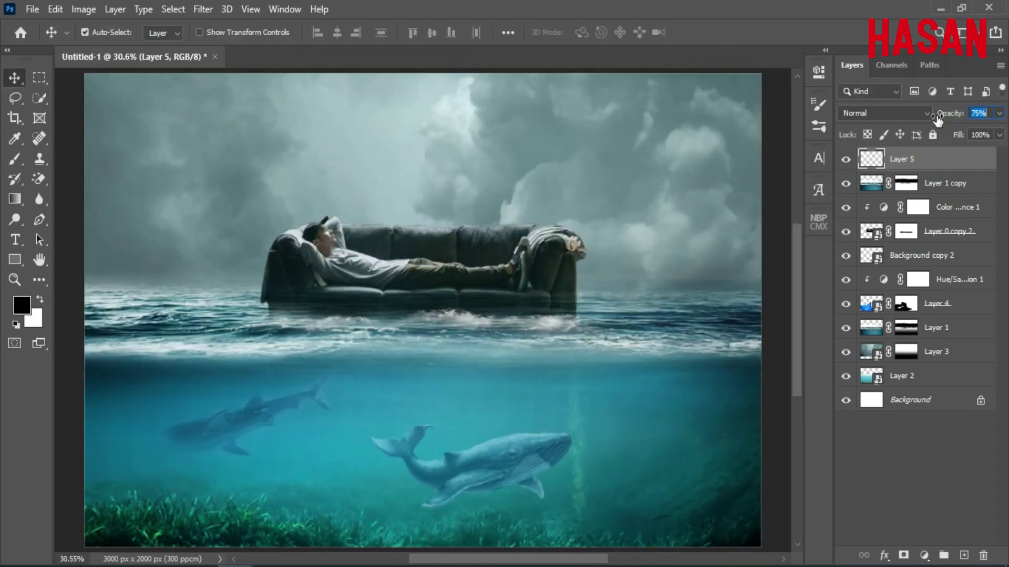
left_click(846, 160)
left_click(846, 160)
key("ctrl+minus")
key("ctrl+minus")
key("ctrl+0")
key("ctrl+minus")
key("ctrl+0")
Bring the birds from the birds_06 PNG document into the composite, placing the flock enlarged and rotated in the sky above the sofa.
left_click(977, 518)
left_click_drag(310, 109, 722, 121)
left_click_drag(661, 272, 528, 248)
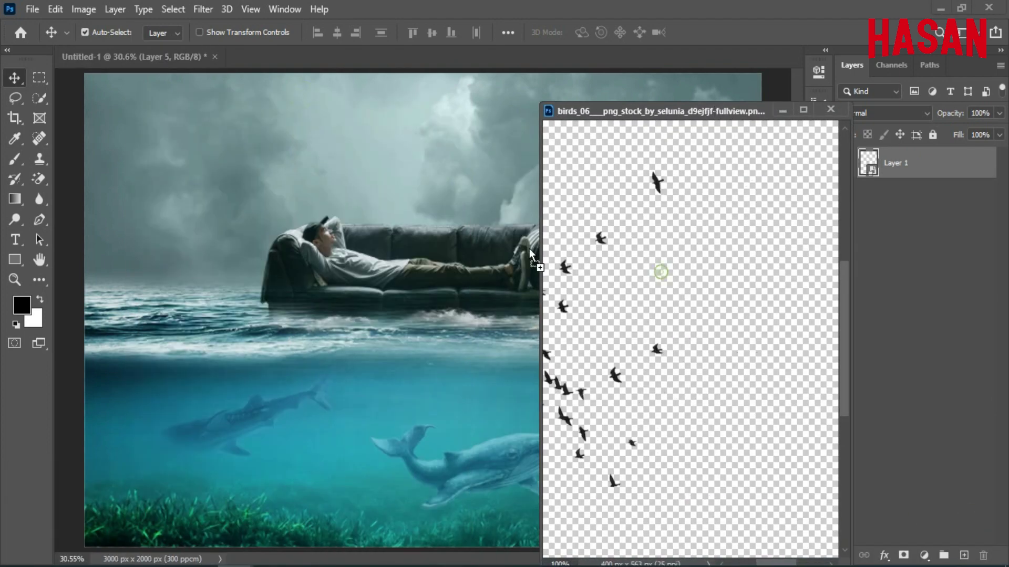
left_click_drag(404, 305, 415, 310)
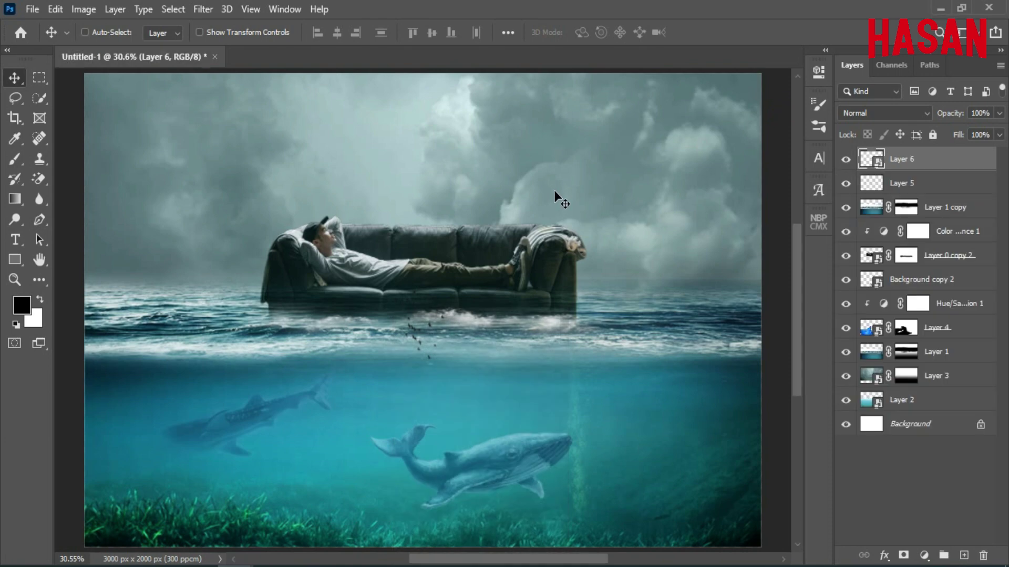
key("ctrl+t")
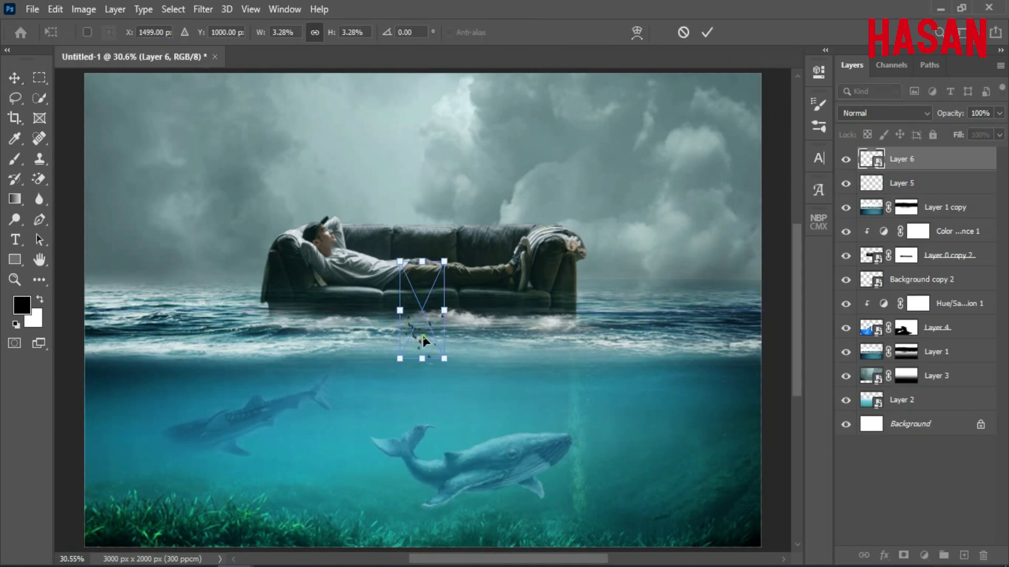
left_click_drag(423, 342, 571, 125)
left_click(707, 32)
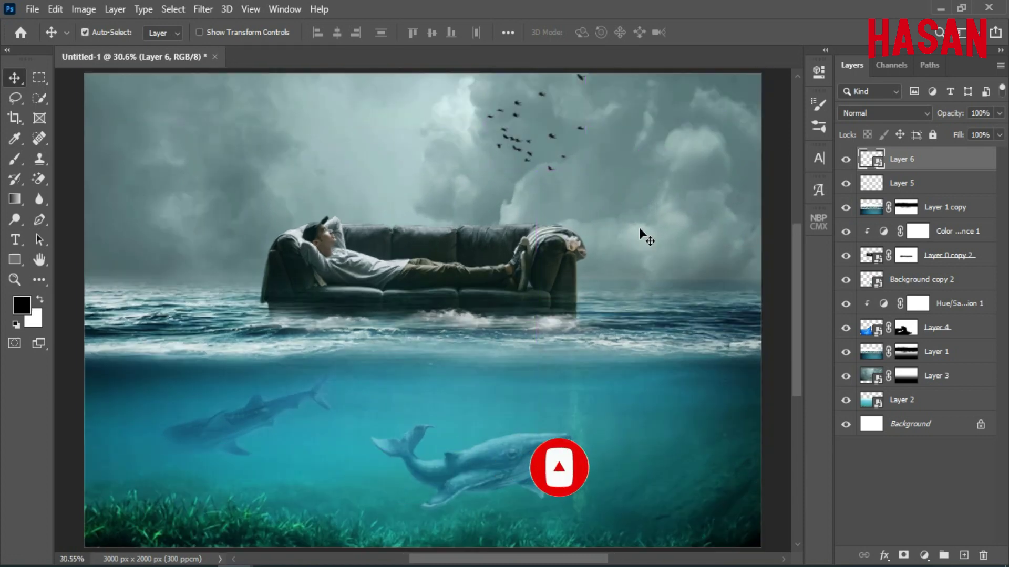
Add a new top layer and paint a soft white glow in the sky above the sofa with a 639 px brush.
left_click(964, 556)
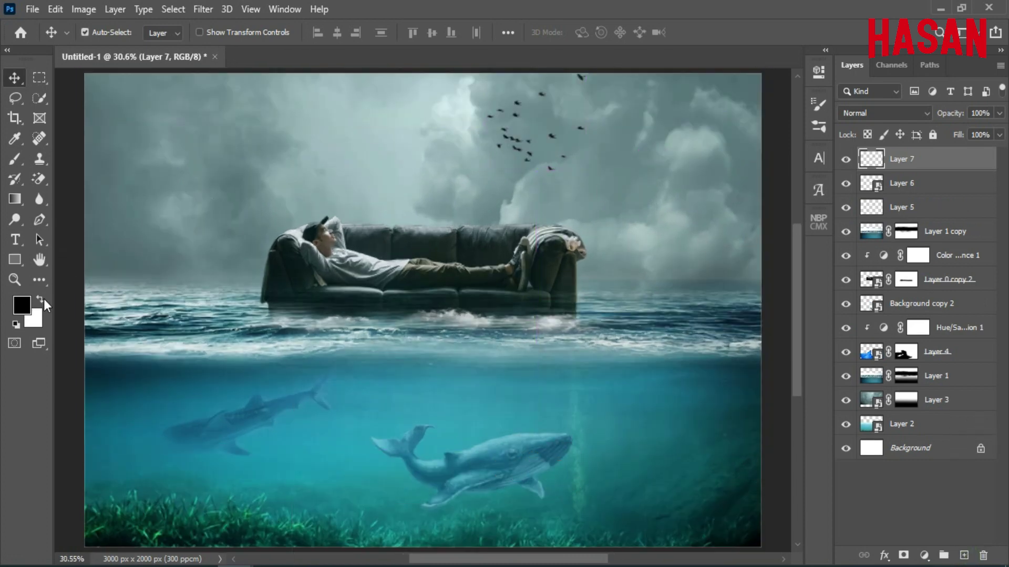
left_click(40, 300)
left_click(14, 159)
right_click(370, 232)
left_click(788, 6)
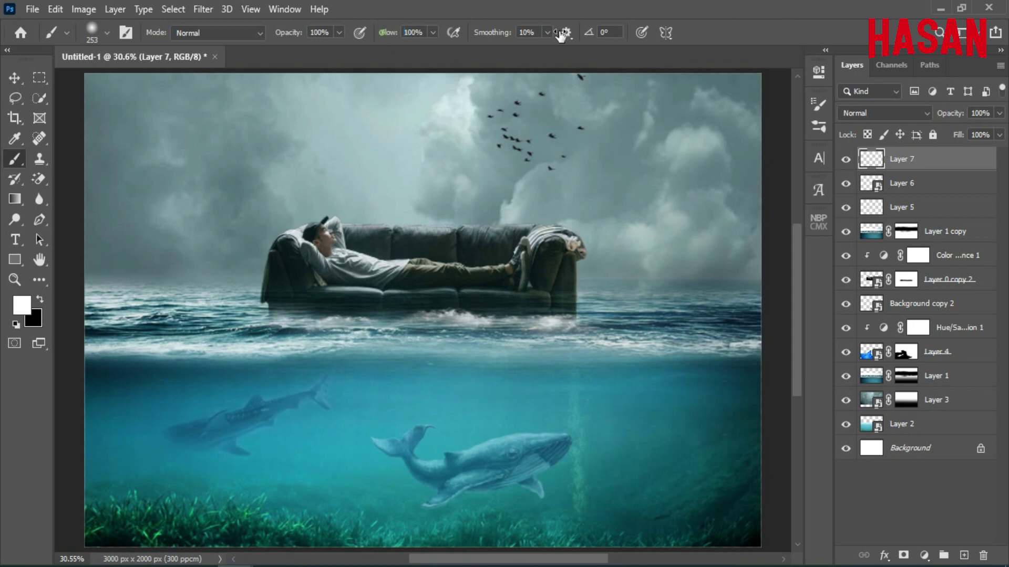
left_click(445, 135)
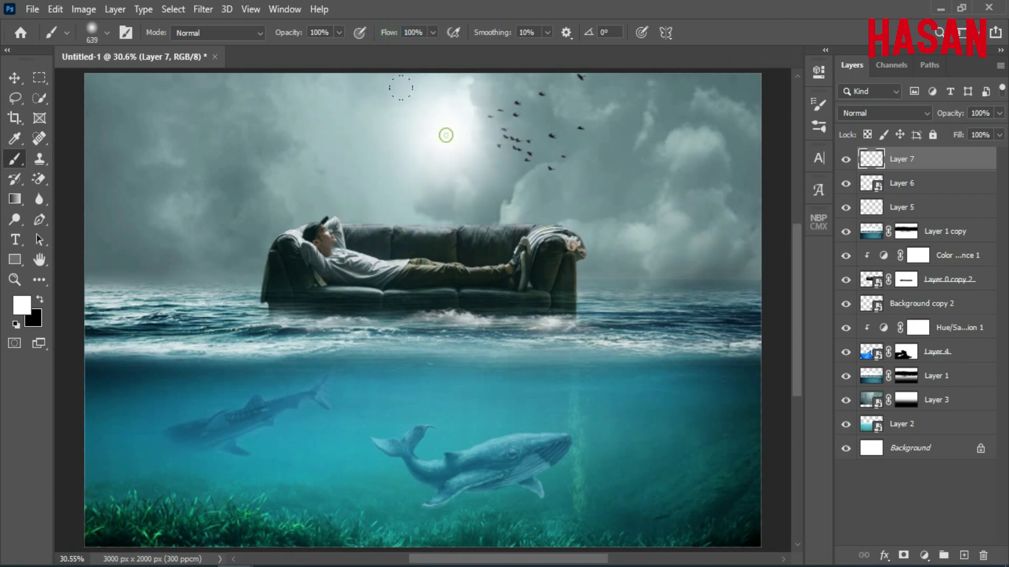
left_click(15, 78)
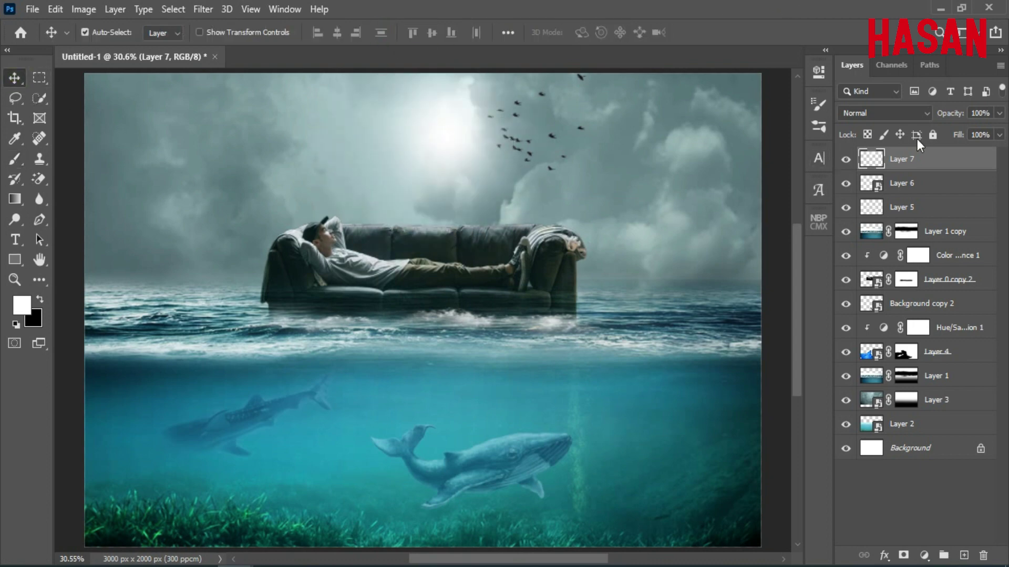
Blend the glow layer in Overlay mode, move it up to the image's upper edge and stretch its height to about 121%.
left_click(923, 112)
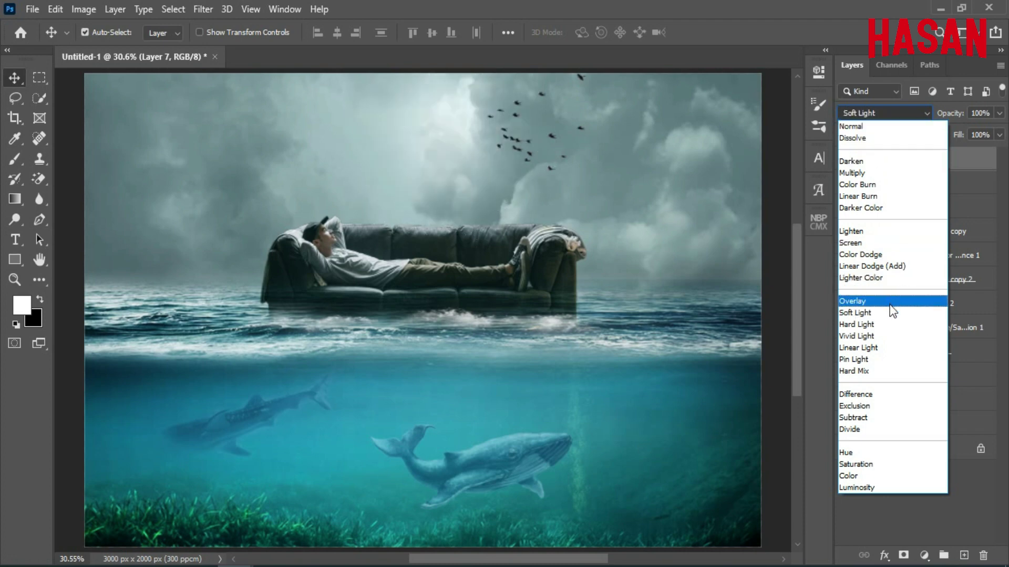
left_click(890, 301)
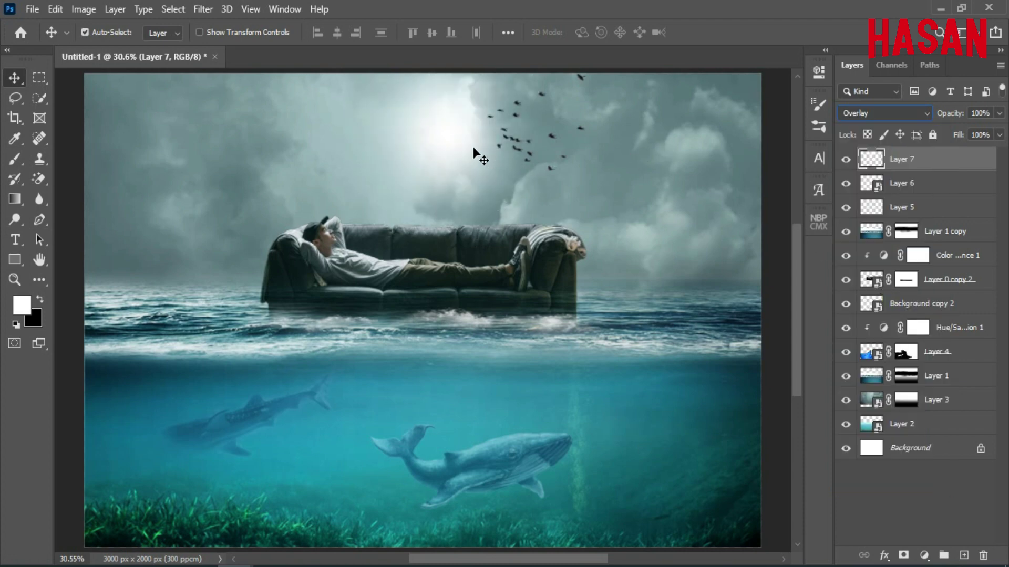
left_click_drag(467, 135, 457, 108)
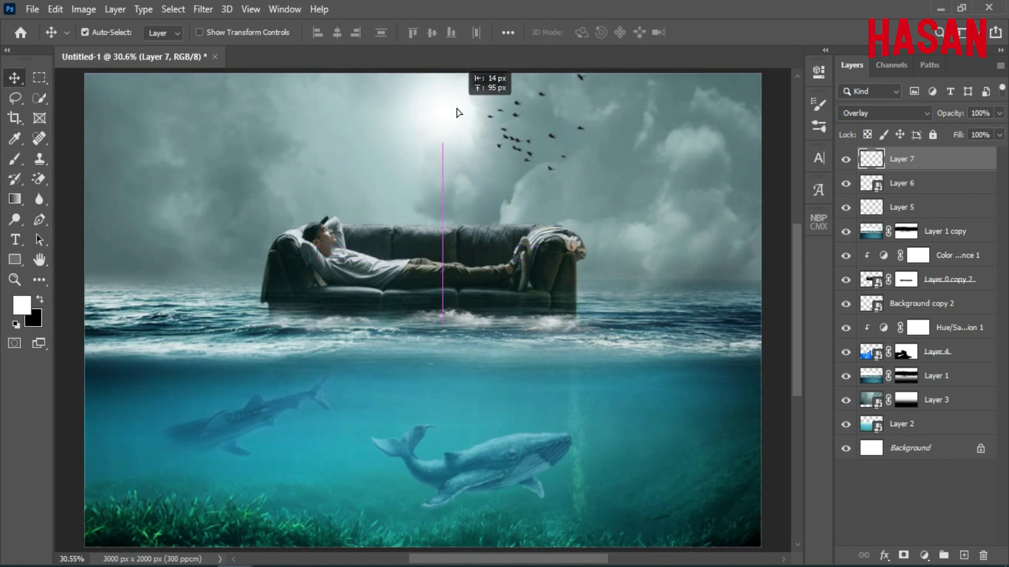
key("ctrl+t")
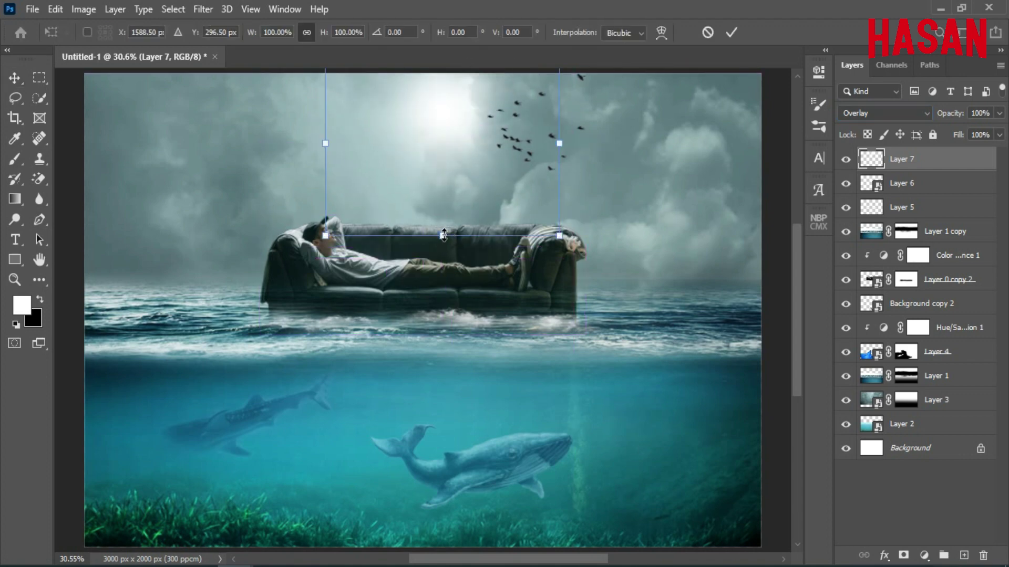
left_click_drag(444, 235, 452, 94)
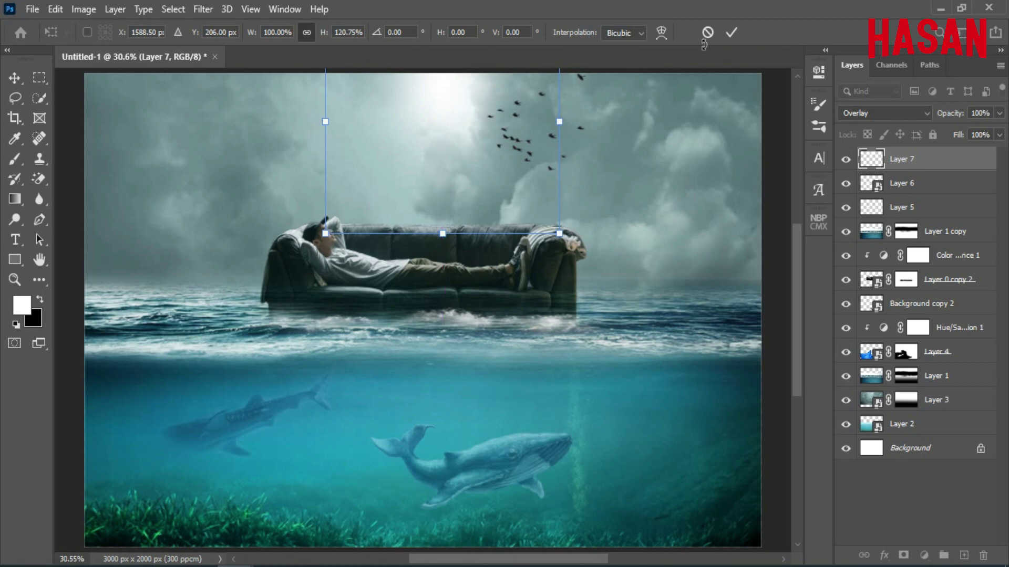
left_click(731, 32)
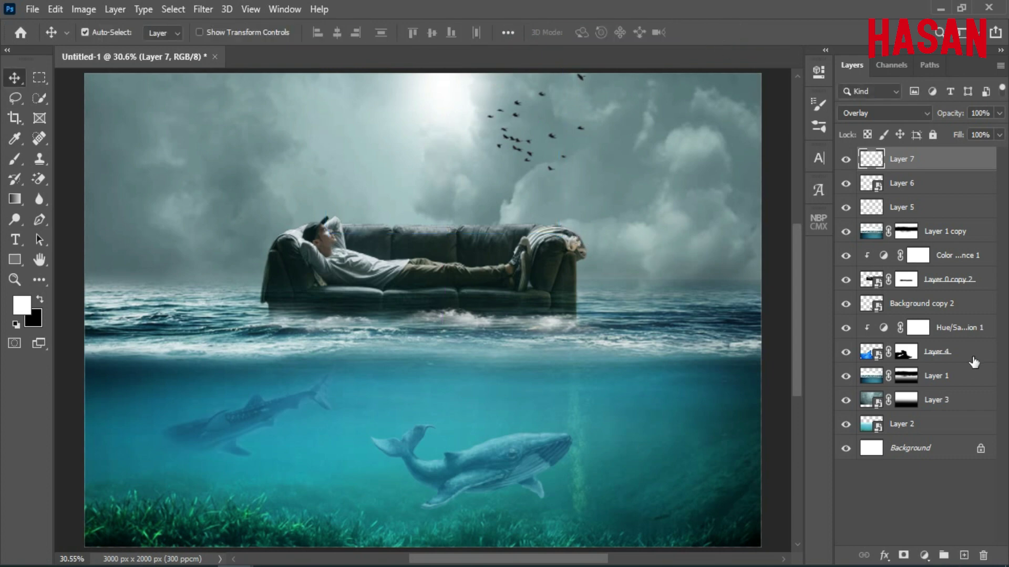
Create a new layer above the sofa's Color Balance adjustment and fill it with 50% Gray.
left_click(923, 259)
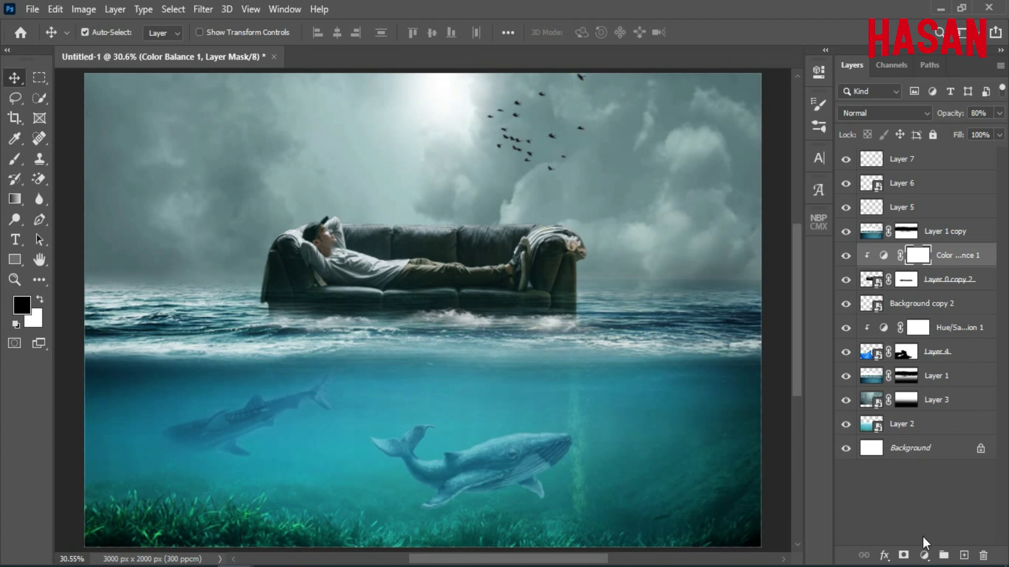
left_click(963, 554)
left_click(55, 9)
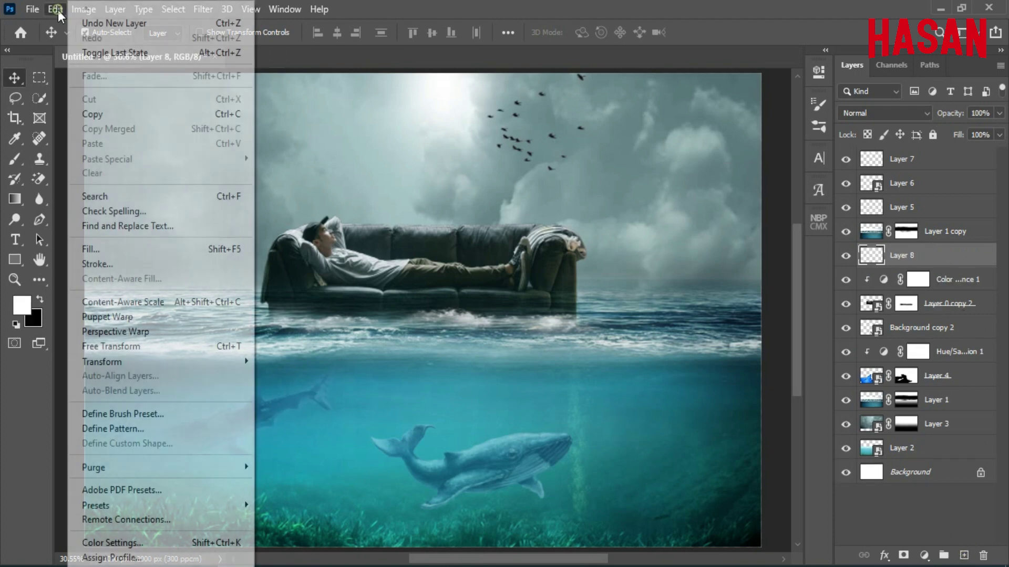
left_click(178, 245)
left_click(600, 120)
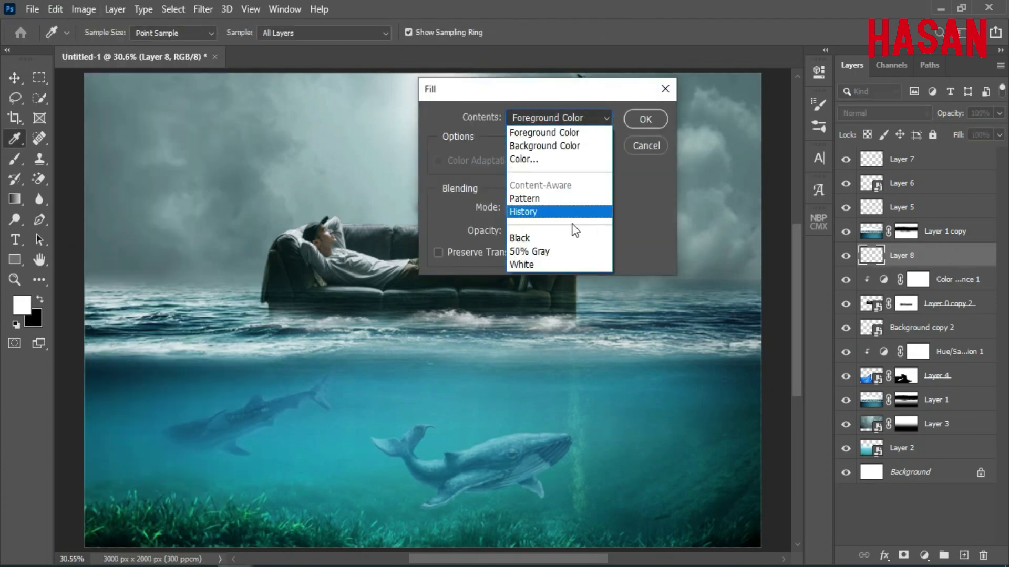
left_click(531, 247)
left_click(646, 119)
key("v")
Clip the gray layer to the sofa layer and set its blend mode to Overlay.
left_click(924, 116)
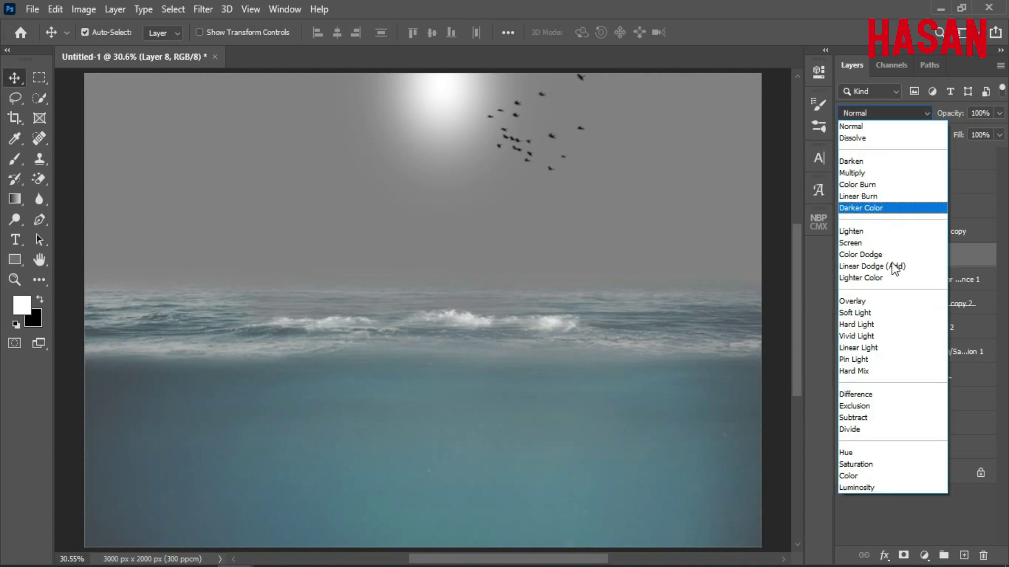
key("Escape")
right_click(946, 258)
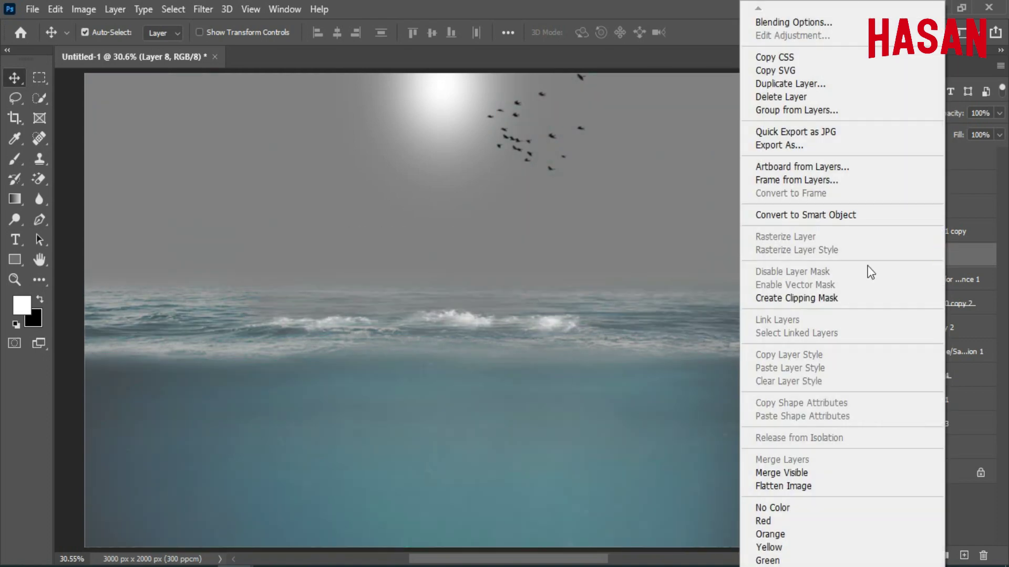
left_click(808, 297)
left_click(922, 115)
left_click(862, 301)
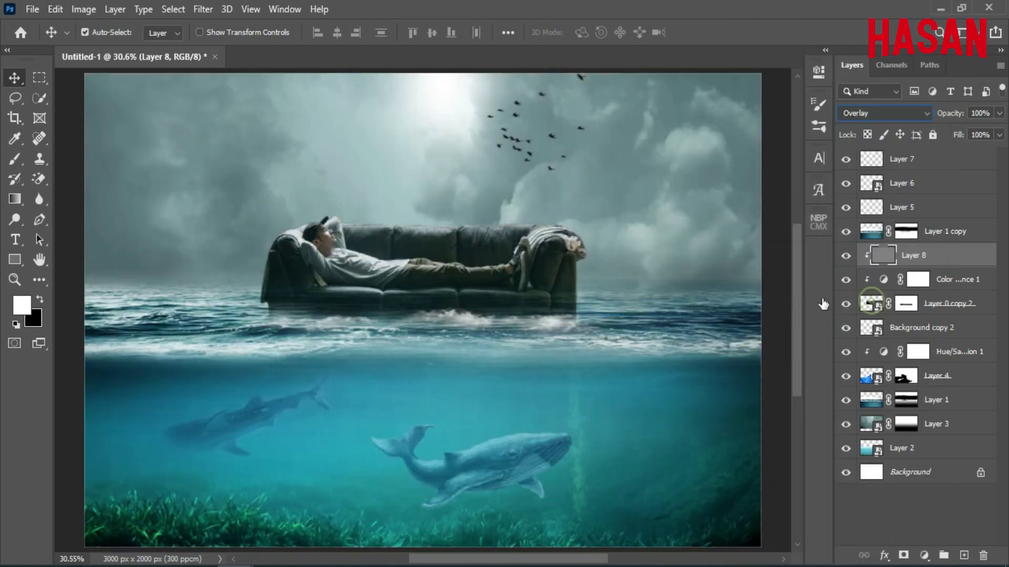
Brighten the sofa back's upper edge and the man's upper body on the gray layer using the Dodge tool, Midtones at 50% exposure.
scroll(393, 294, "up", 5)
scroll(393, 294, "down", 2)
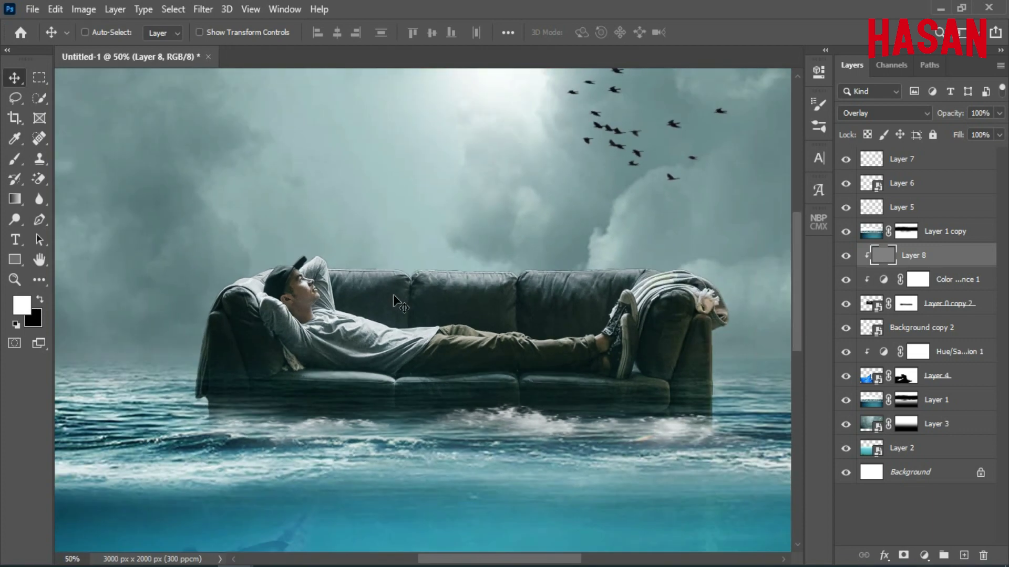
scroll(393, 294, "right", 2)
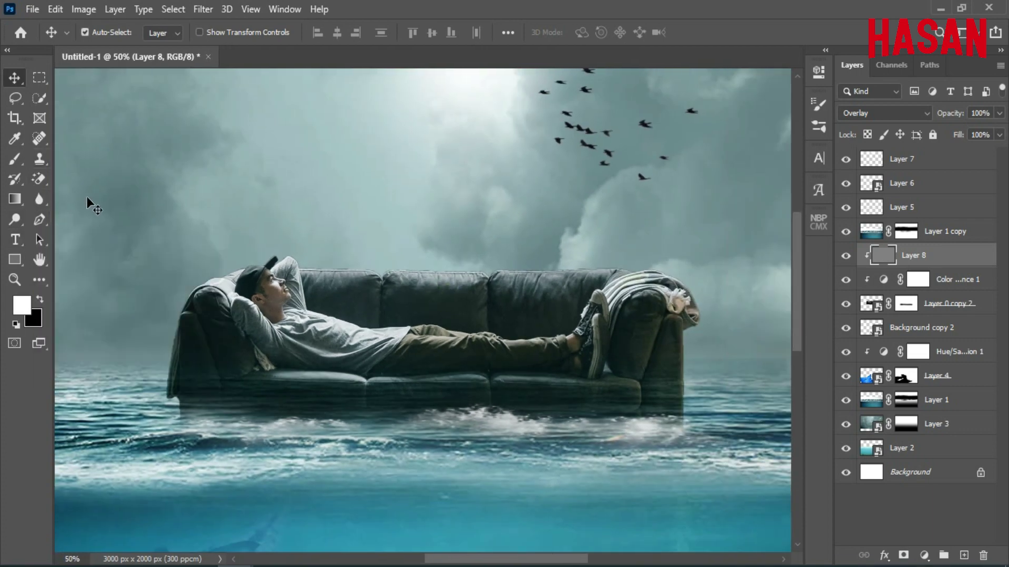
left_click(36, 197)
left_click(18, 215)
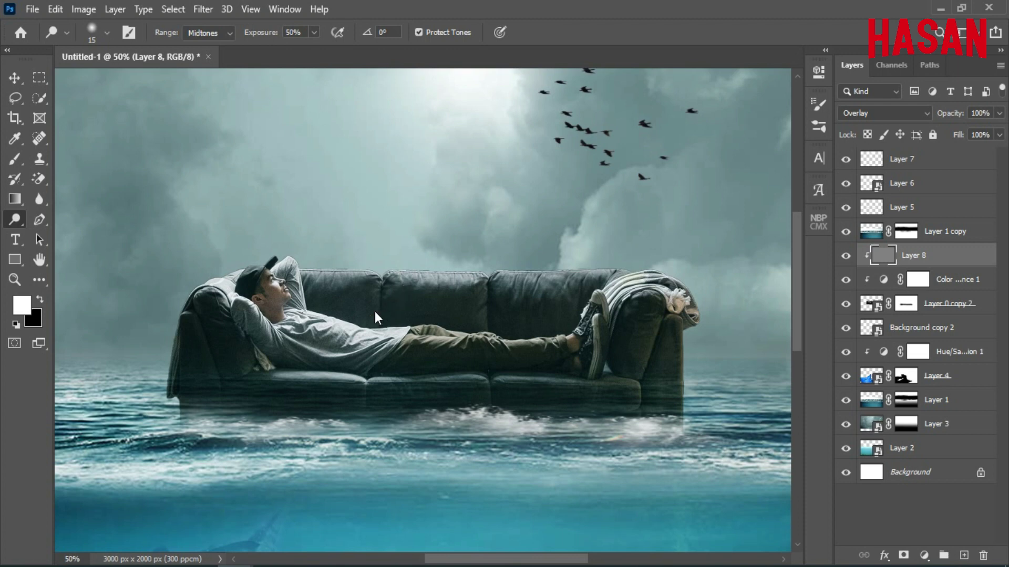
left_click_drag(329, 279, 338, 284)
left_click_drag(336, 284, 406, 275)
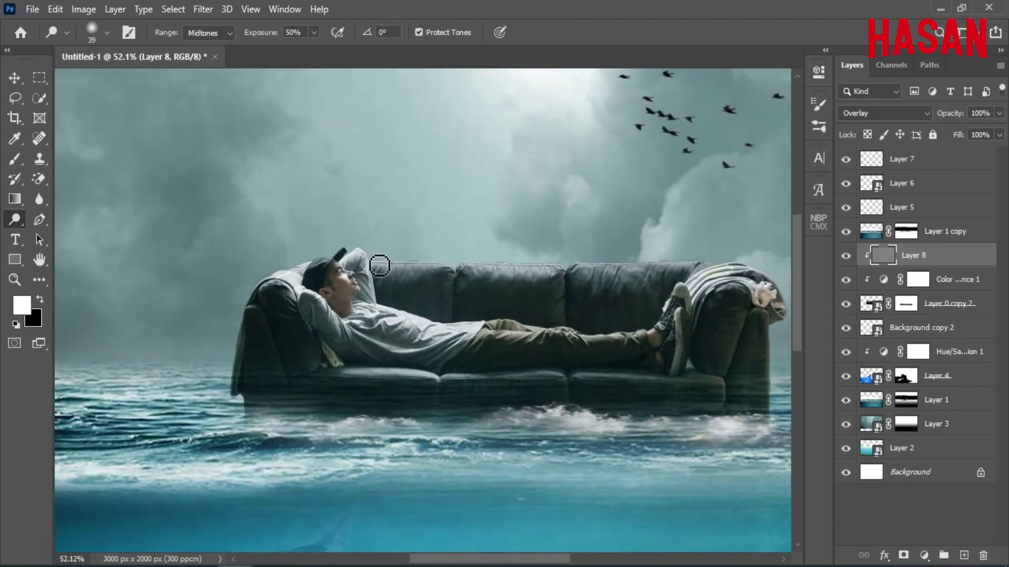
scroll(669, 266, "right", 5)
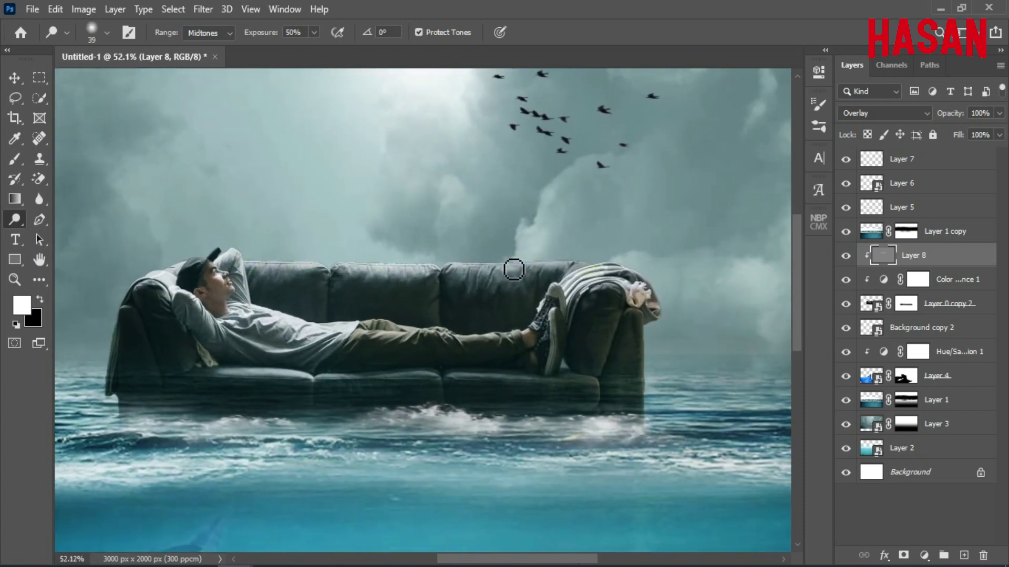
mouse_move(629, 273)
left_mouse_down()
mouse_move(603, 270)
mouse_move(648, 301)
mouse_move(623, 282)
mouse_move(634, 269)
mouse_move(302, 240)
left_mouse_up()
mouse_move(333, 243)
left_mouse_down()
mouse_move(502, 250)
mouse_move(376, 241)
left_mouse_up()
mouse_move(494, 195)
left_mouse_down()
mouse_move(417, 316)
mouse_move(496, 213)
left_mouse_up()
left_click_drag(346, 308, 295, 329)
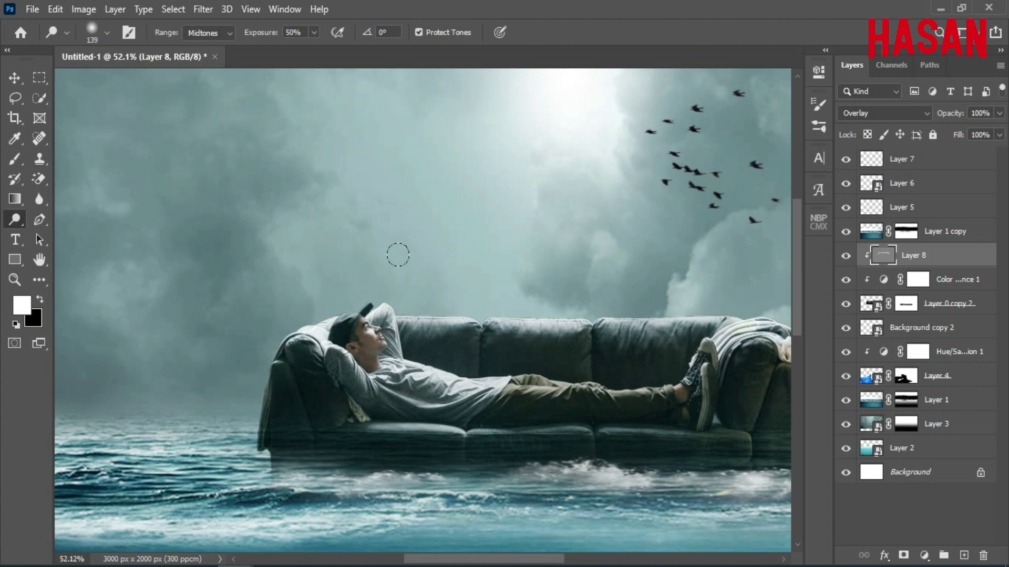
Brighten the man's cap, face, arms, shirt and trousers on the gray layer using the Dodge tool with a 29 px brush.
left_click_drag(482, 272, 473, 275)
scroll(369, 302, "up", 6)
mouse_move(370, 343)
left_mouse_down()
mouse_move(366, 304)
mouse_move(419, 302)
mouse_move(406, 303)
left_mouse_up()
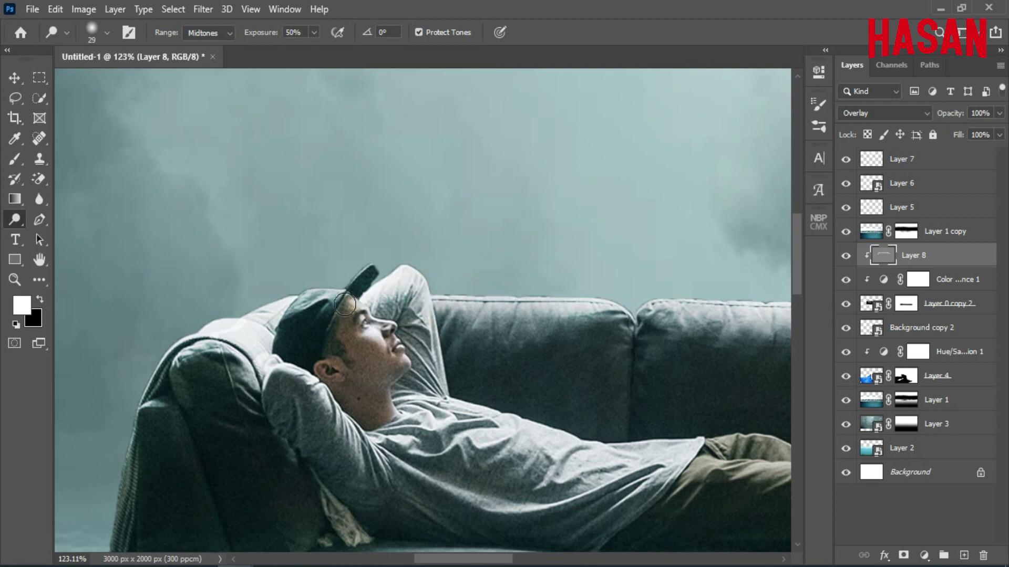
left_click_drag(344, 304, 405, 335)
left_click_drag(420, 279, 448, 399)
left_click_drag(446, 372, 255, 299)
mouse_move(235, 272)
left_mouse_down()
mouse_move(378, 367)
mouse_move(646, 380)
mouse_move(446, 347)
left_mouse_up()
left_click_drag(364, 337, 604, 363)
mouse_move(604, 363)
left_mouse_down()
mouse_move(452, 358)
mouse_move(541, 358)
mouse_move(599, 320)
mouse_move(642, 266)
mouse_move(578, 355)
mouse_move(543, 369)
left_mouse_up()
mouse_move(628, 260)
left_mouse_down()
mouse_move(635, 251)
mouse_move(616, 314)
mouse_move(546, 349)
left_mouse_up()
left_click_drag(405, 405, 788, 351)
mouse_move(396, 358)
left_mouse_down()
mouse_move(396, 261)
mouse_move(310, 272)
left_mouse_up()
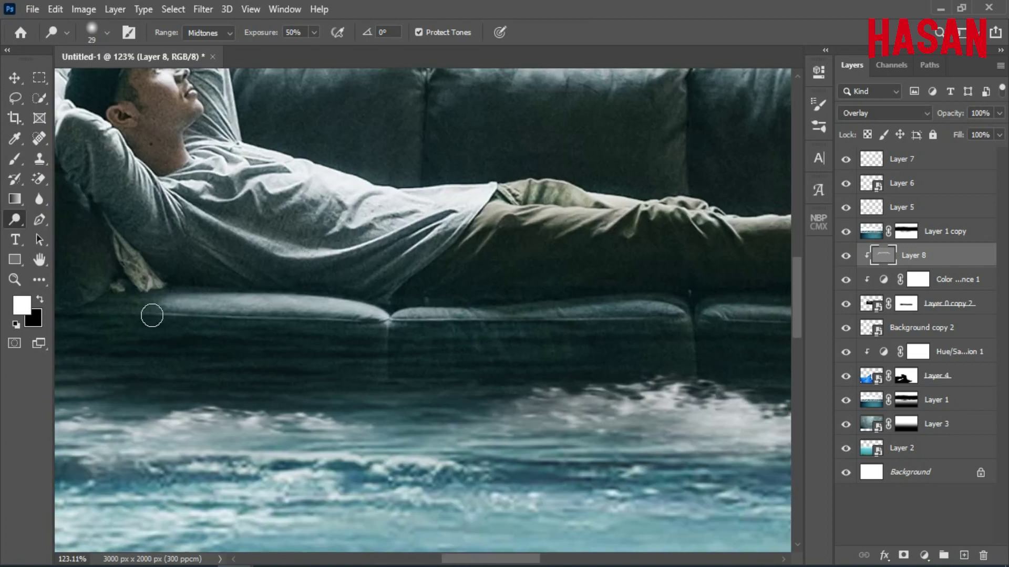
Dodge highlights along the upper front edges of the sofa's seat cushions with the 29 px brush.
left_click_drag(152, 315, 275, 312)
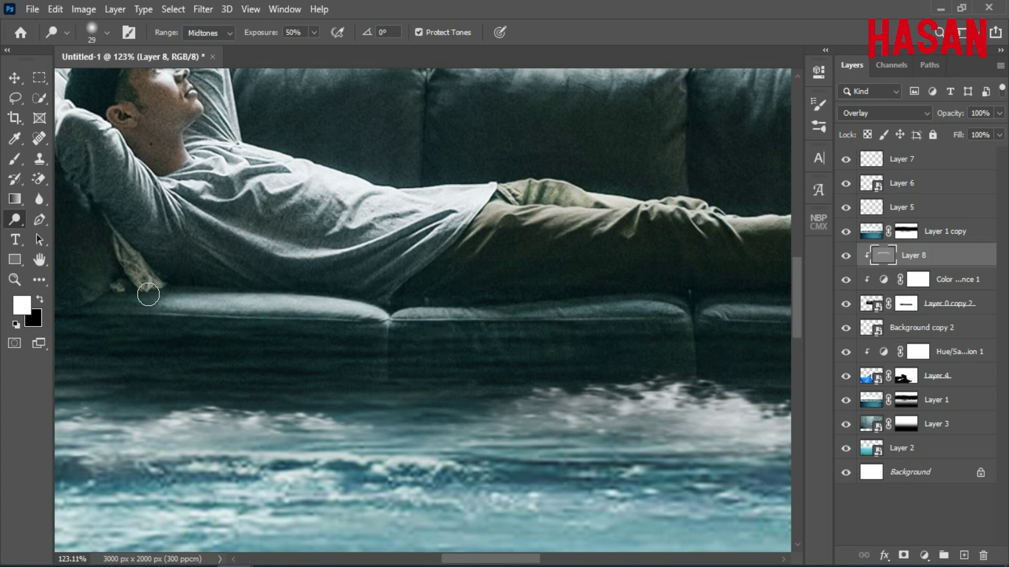
mouse_move(148, 294)
left_mouse_down()
mouse_move(321, 336)
mouse_move(404, 321)
left_mouse_up()
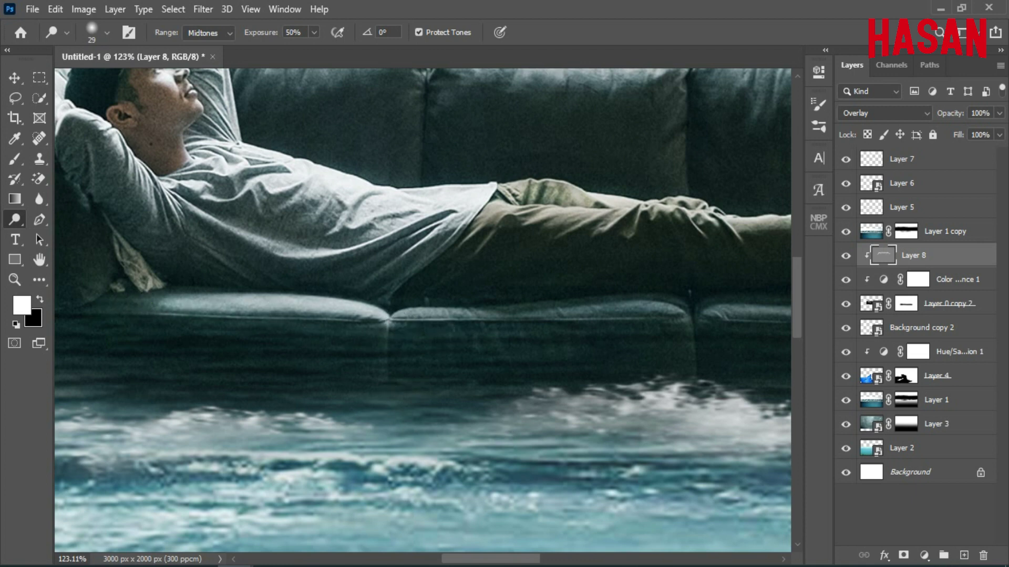
left_click_drag(216, 314, 410, 319)
left_click_drag(473, 333, 228, 339)
left_click_drag(128, 325, 302, 325)
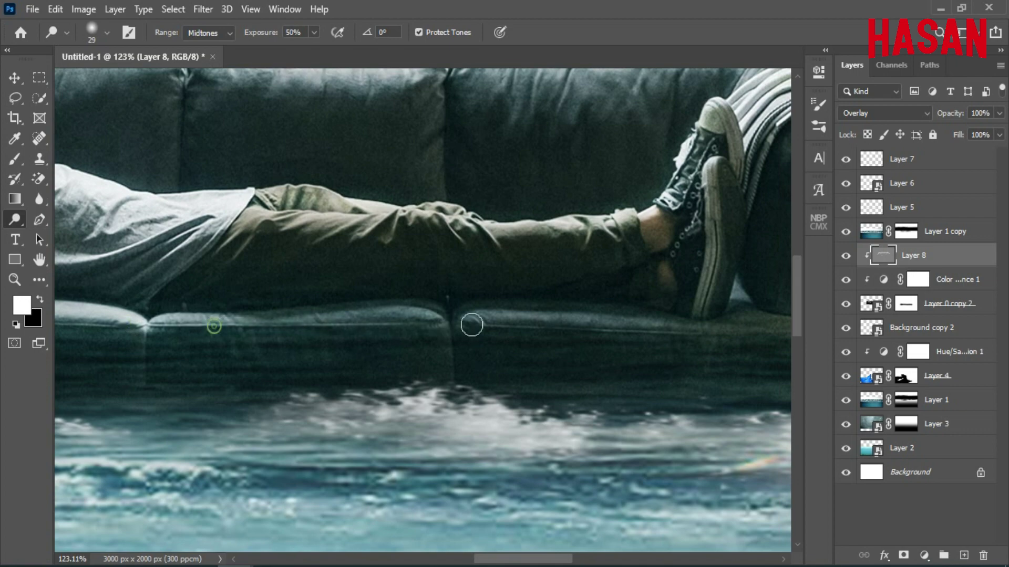
left_click_drag(468, 322, 259, 326)
left_click_drag(340, 329, 457, 336)
key("ctrl+minus")
key("ctrl+minus")
key("ctrl+minus")
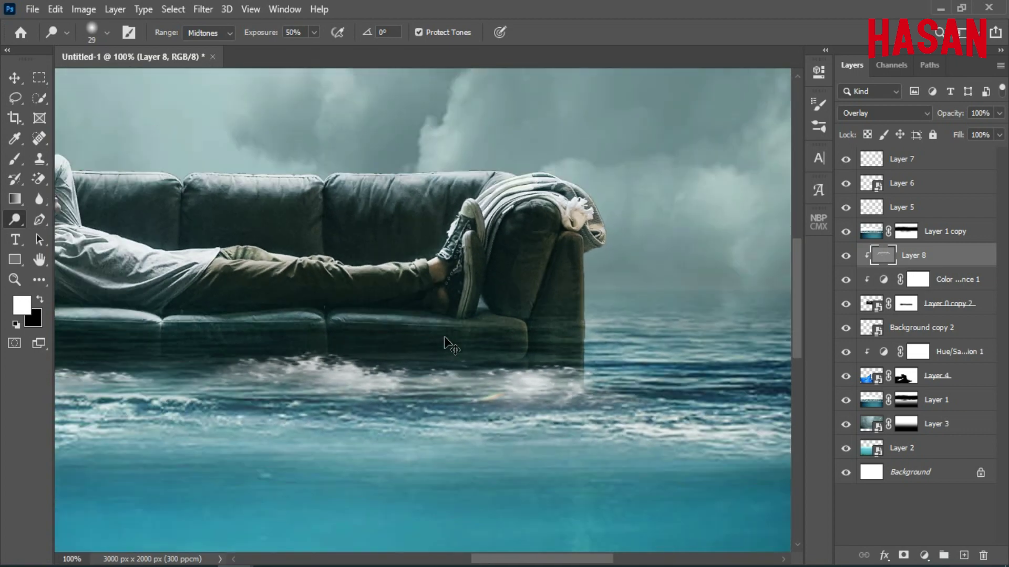
left_click_drag(168, 369, 268, 361)
Darken the sofa front below the seat cushions using the Burn tool, Midtones at 50% exposure, with a 49 px brush.
right_click(27, 221)
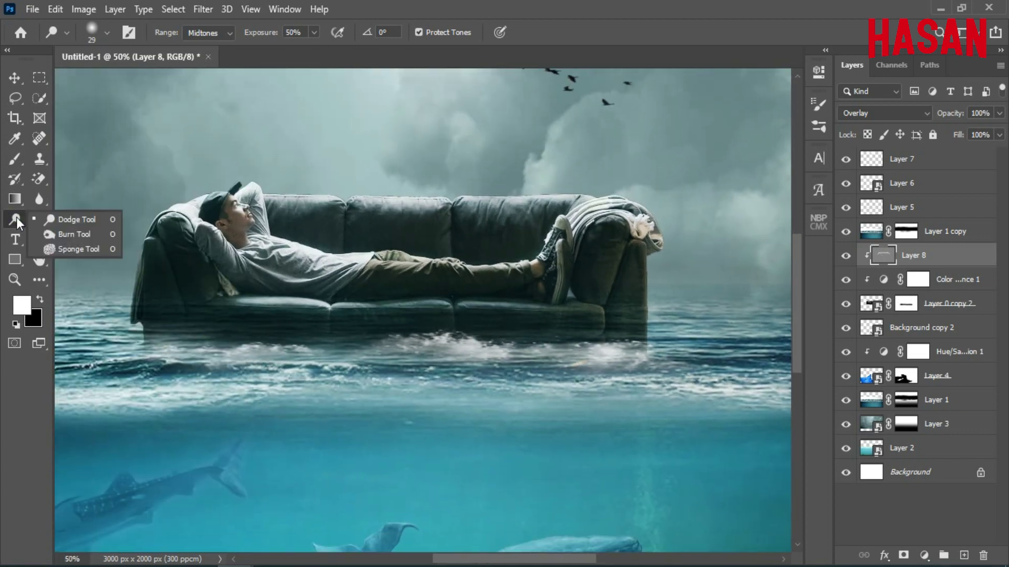
left_click(65, 231)
scroll(237, 320, "up", 5)
left_click_drag(331, 321, 524, 310)
left_click_drag(235, 322, 184, 314)
left_click_drag(613, 339, 310, 302)
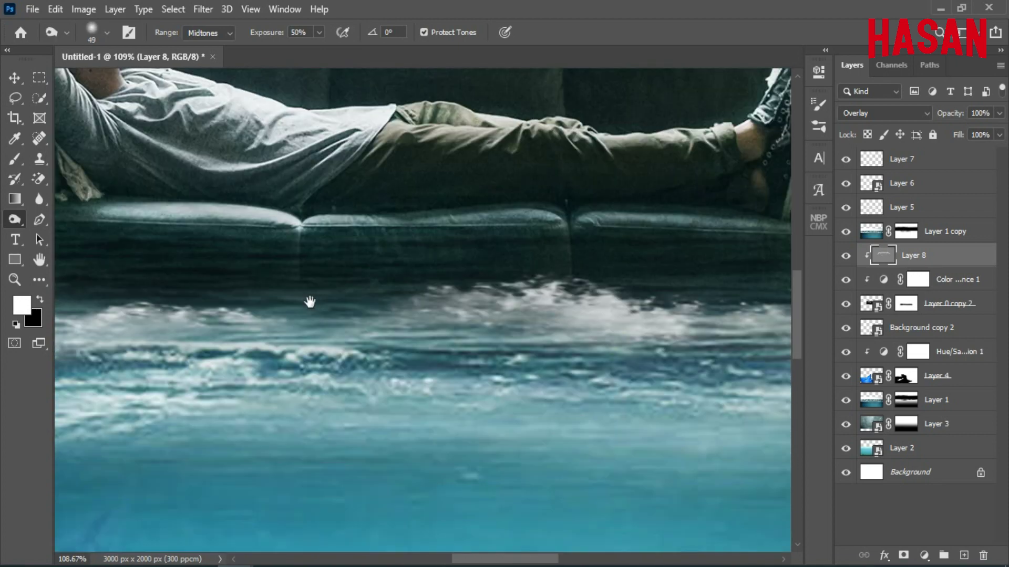
left_click_drag(618, 311, 322, 307)
mouse_move(425, 211)
left_mouse_down()
mouse_move(727, 376)
mouse_move(743, 400)
left_mouse_up()
mouse_move(534, 347)
left_mouse_down()
mouse_move(519, 347)
mouse_move(422, 236)
left_mouse_up()
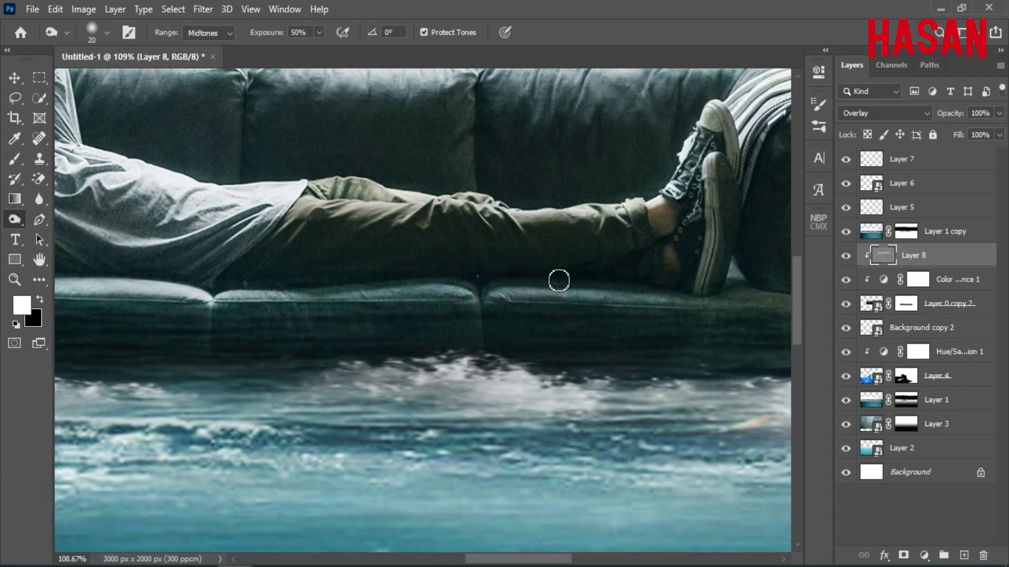
Burn shadows on the seat beneath the man's legs and around the blanket-covered armrest with a 20 px brush.
left_click_drag(238, 284, 525, 307)
left_click_drag(579, 281, 648, 323)
left_click_drag(432, 349, 391, 371)
left_click_drag(736, 294, 322, 300)
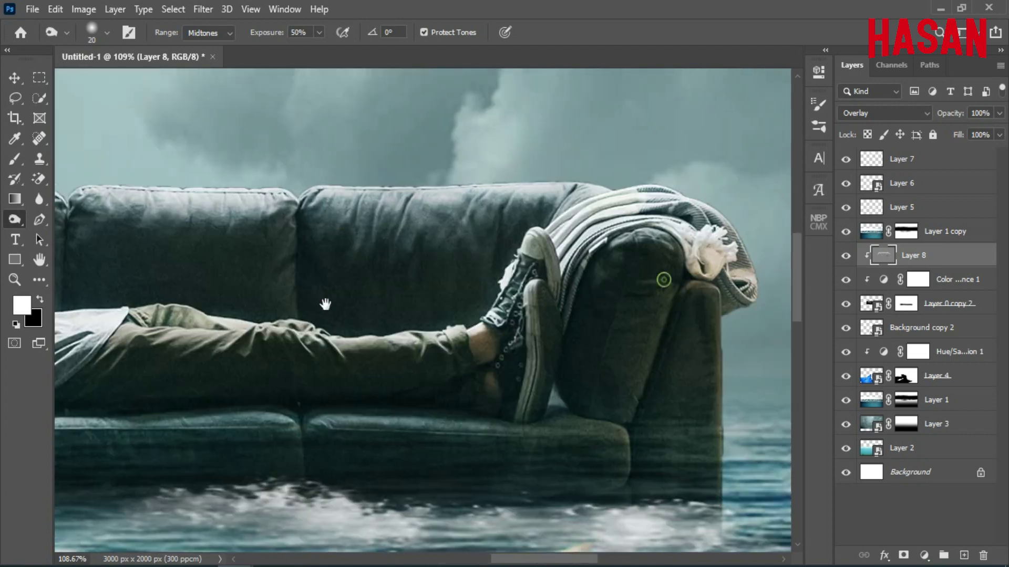
left_click_drag(630, 325, 588, 326)
mouse_move(527, 282)
left_mouse_down()
mouse_move(517, 389)
mouse_move(512, 379)
left_mouse_up()
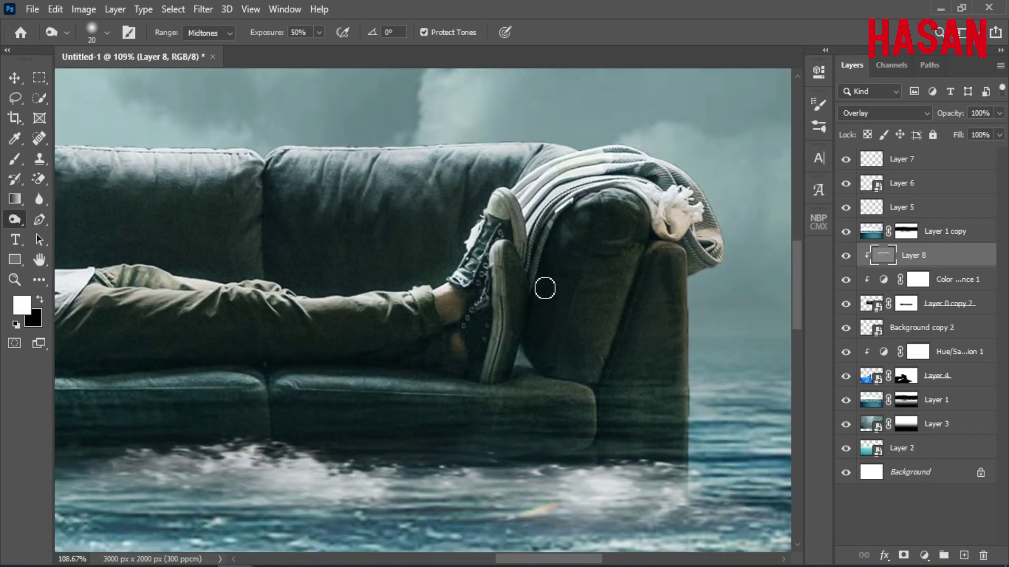
key("ctrl+0")
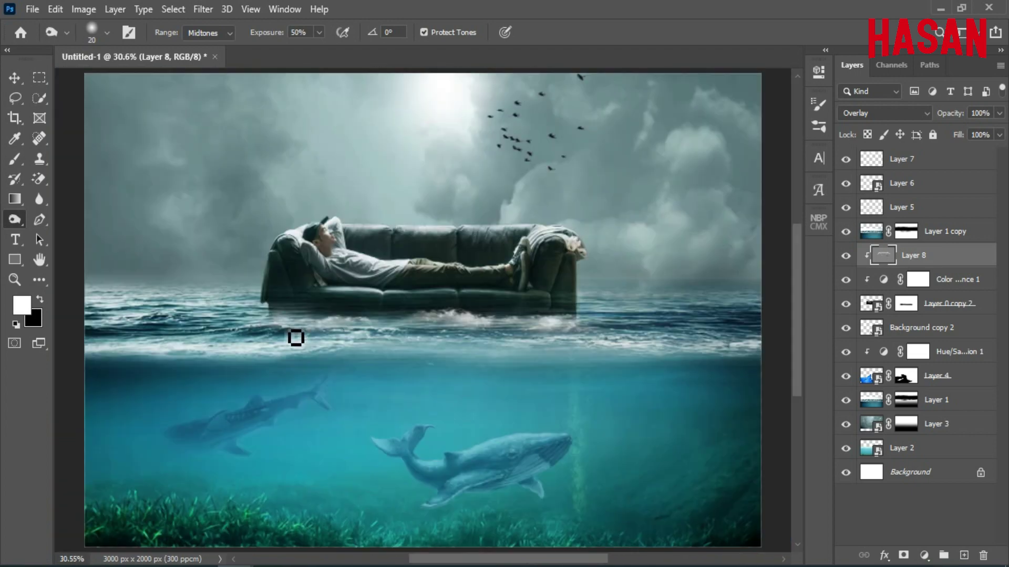
Compare the whole image with and without the dodge-and-burn layer.
left_click(845, 257)
left_click(845, 258)
left_click(14, 78)
left_click_drag(478, 235, 503, 267)
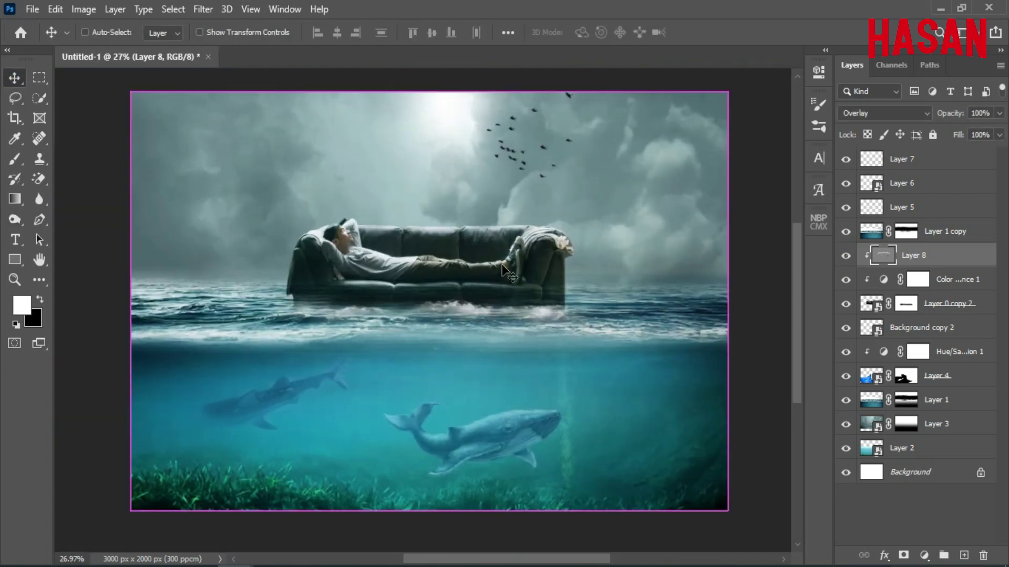
key("ctrl+0")
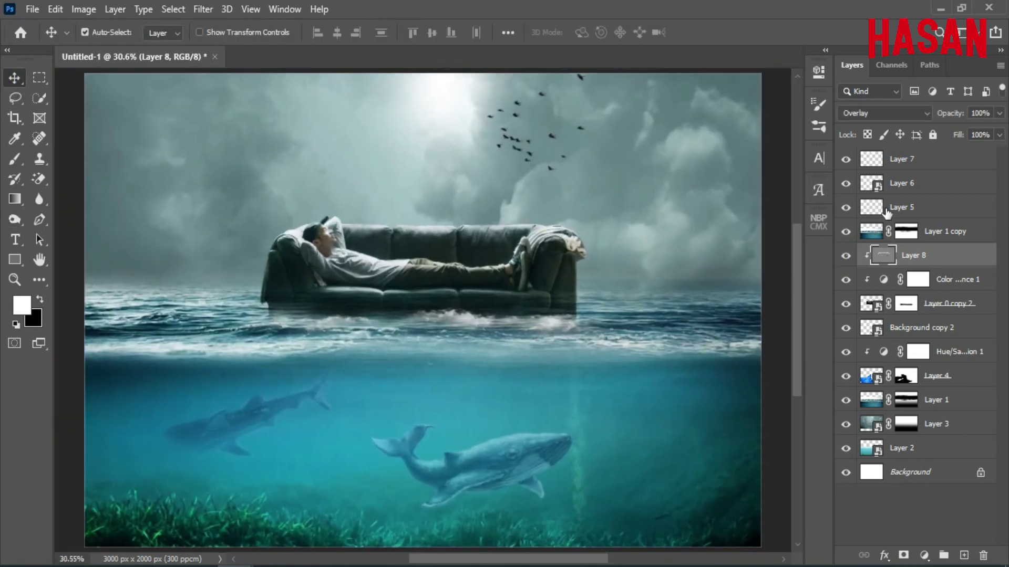
Add a teal Solid Color fill layer above Layer 7 and blend it in Soft Light mode.
left_click(922, 165)
left_click(924, 556)
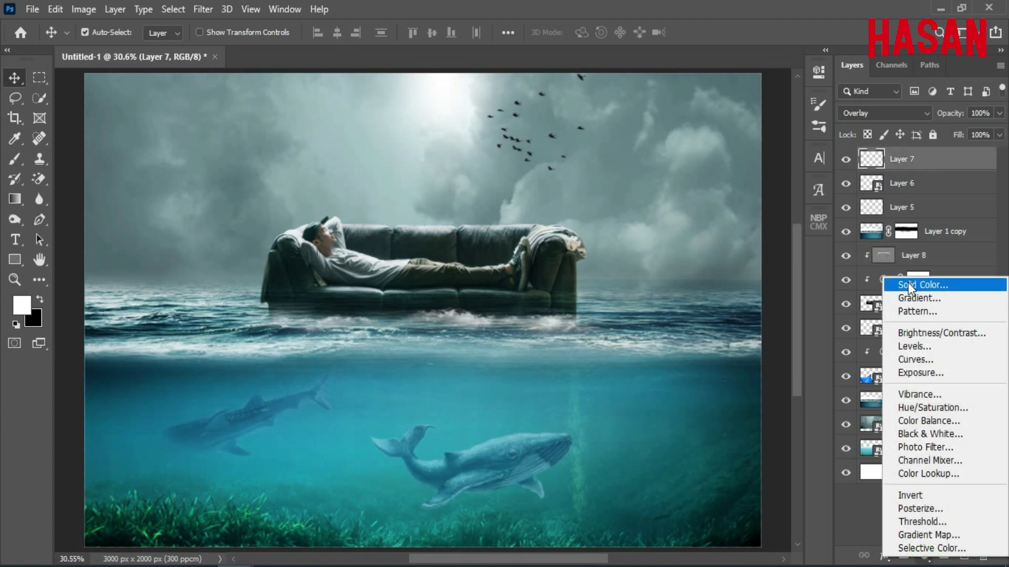
left_click(909, 285)
left_click(788, 199)
mouse_move(728, 143)
left_mouse_down()
mouse_move(742, 117)
mouse_move(765, 140)
left_mouse_up()
left_click(912, 98)
left_click(920, 112)
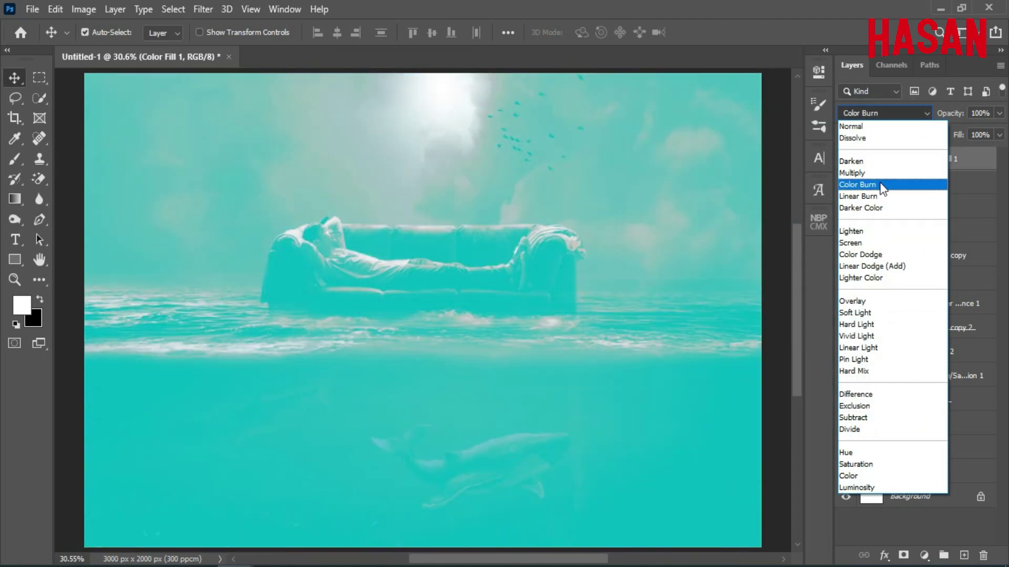
left_click(877, 312)
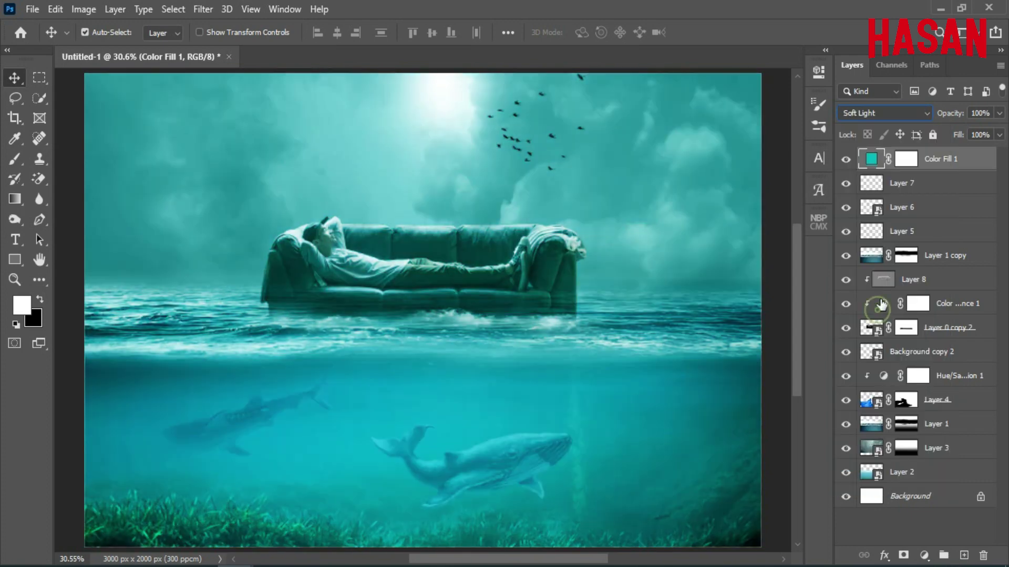
Set the teal fill layer's opacity to 22% and check its effect on the image.
left_click(844, 160)
left_click_drag(961, 119, 903, 112)
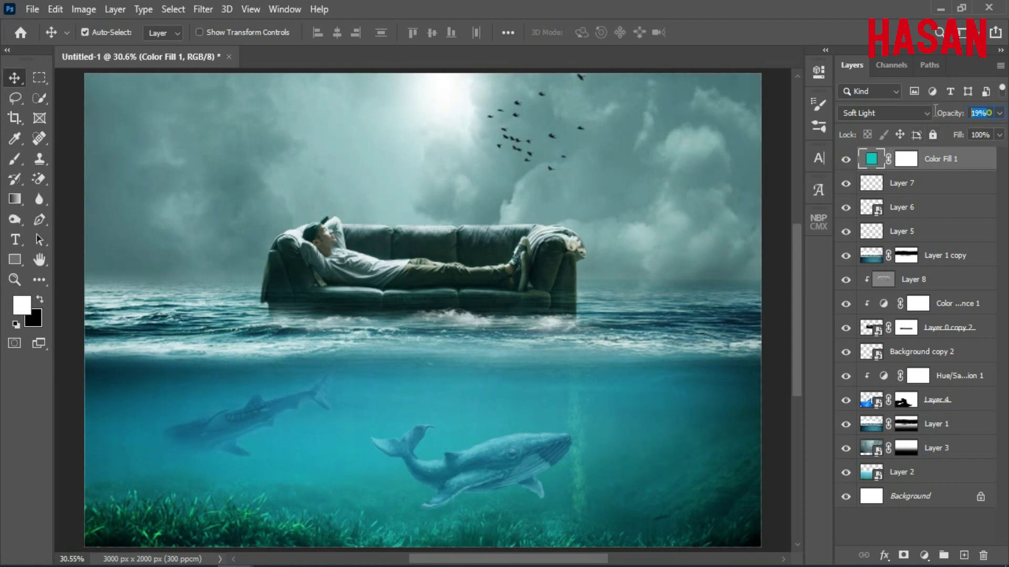
type("22")
key("Return")
left_click(847, 161)
Add a Color Balance adjustment above the teal fill and shift its Midtones toward cyan and to +18 blue.
left_click(926, 557)
left_click(935, 418)
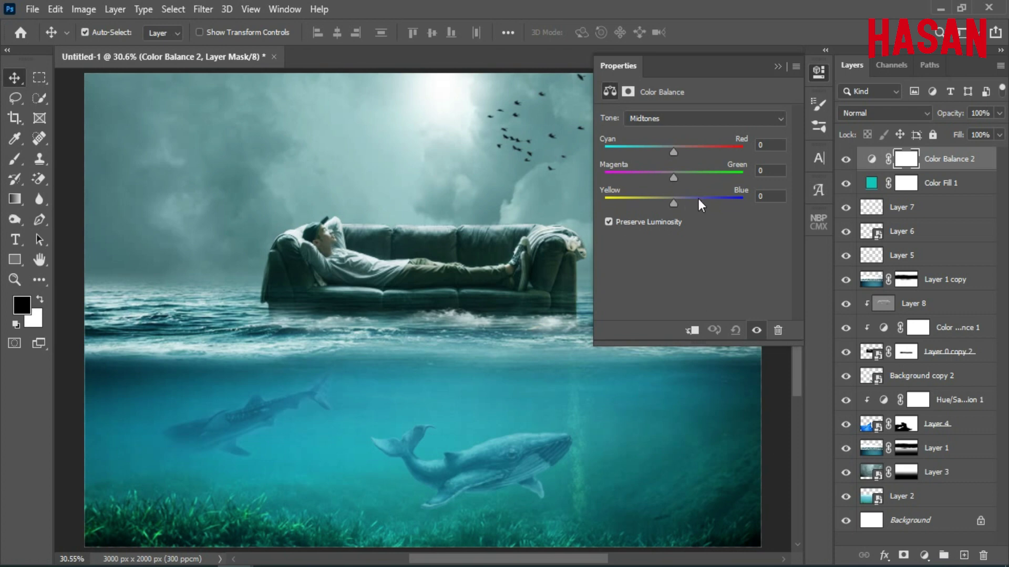
key("ctrl+minus")
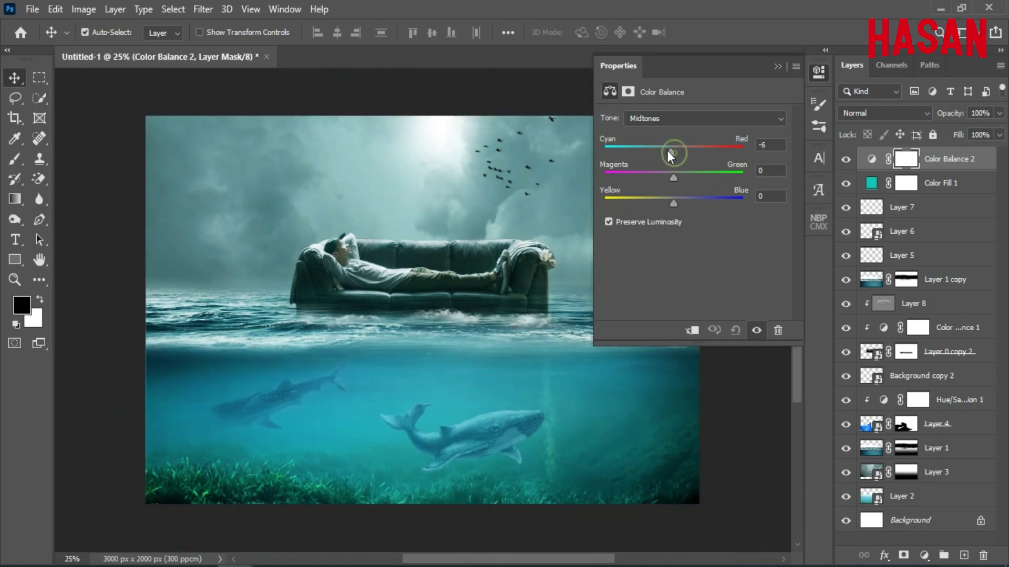
left_click_drag(667, 150, 656, 149)
left_click_drag(673, 203, 680, 205)
Shift the Shadows of the top Color Balance adjustment slightly toward blue and cyan.
left_click(776, 119)
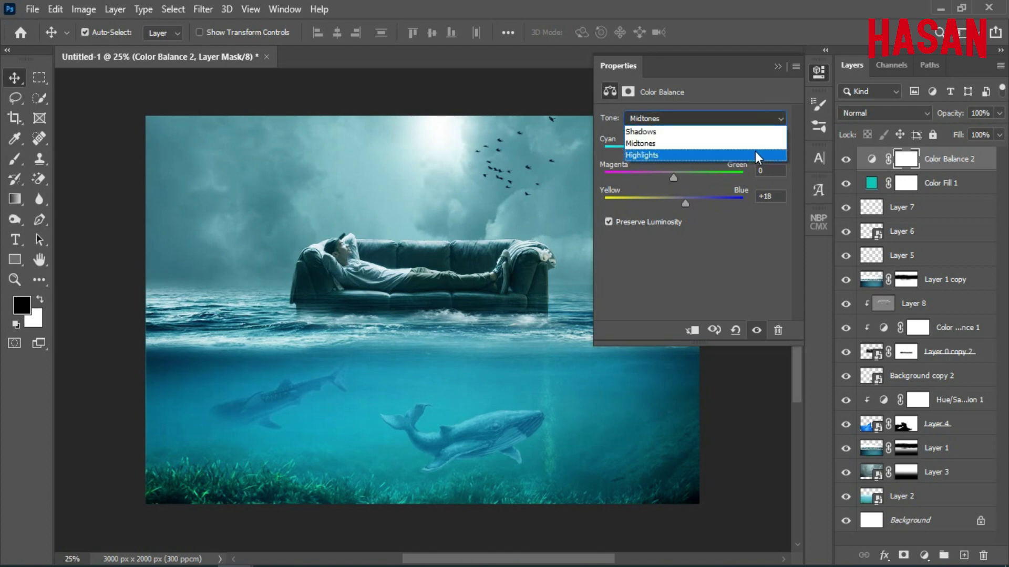
left_click(749, 131)
left_click_drag(673, 204, 687, 204)
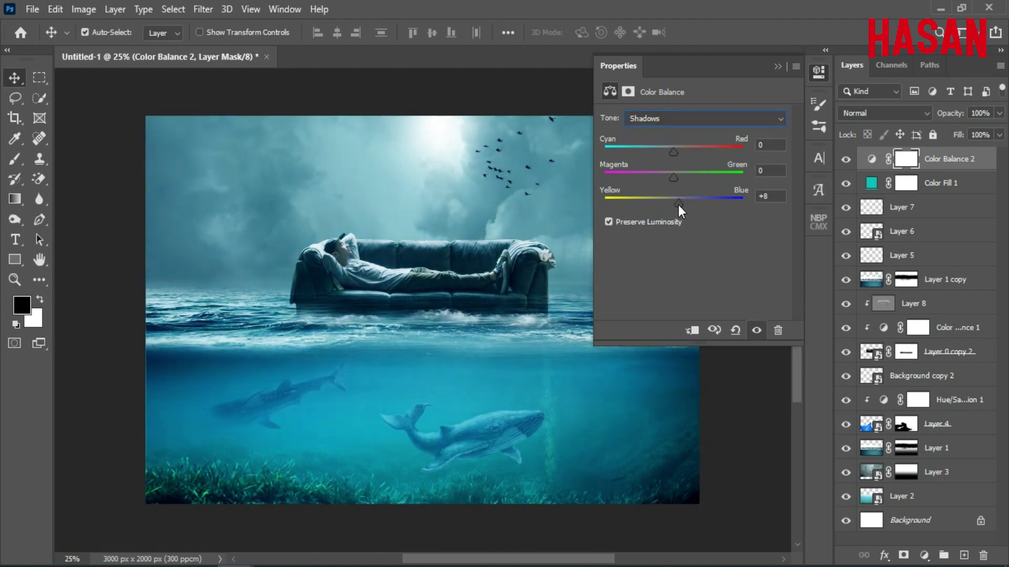
mouse_move(673, 152)
left_mouse_down()
mouse_move(688, 153)
mouse_move(677, 153)
mouse_move(664, 177)
mouse_move(686, 177)
mouse_move(669, 152)
left_mouse_up()
Set the Color Balance Highlights to -6 on Cyan-Red and fine-tune their green and blue balance.
left_click(720, 119)
left_click(729, 153)
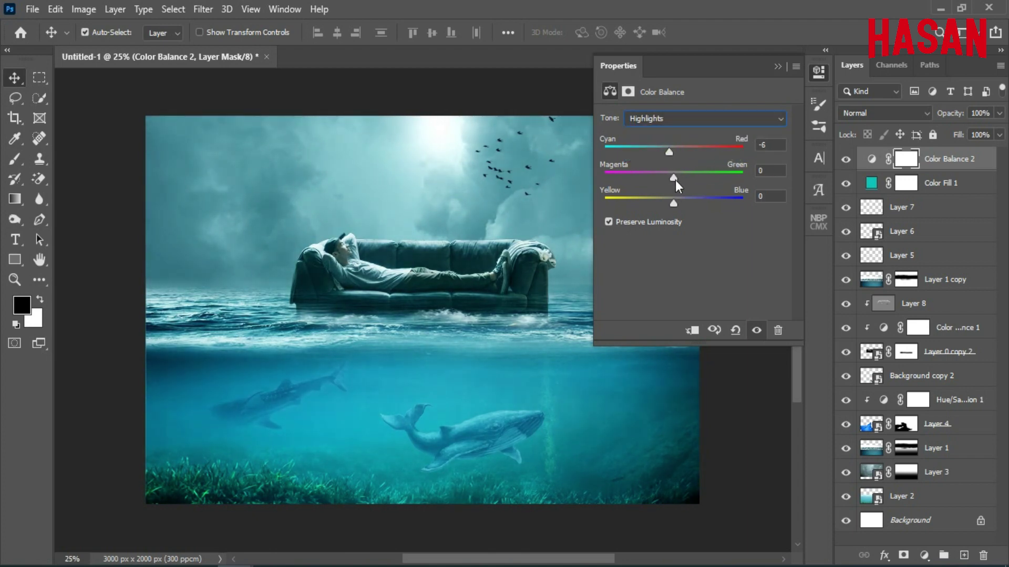
left_click_drag(673, 204, 683, 178)
left_click_drag(674, 180, 673, 178)
left_click(777, 66)
Reduce the top Color Balance layer's opacity to 65% and compare the image with and without it.
left_click(846, 160)
left_click(846, 160)
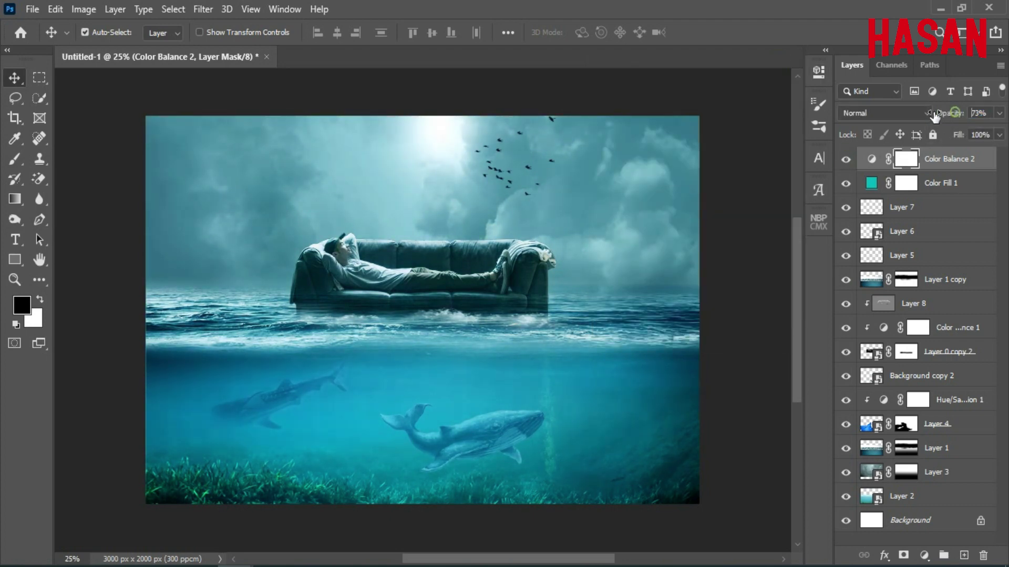
mouse_move(940, 115)
left_mouse_down()
mouse_move(931, 116)
mouse_move(947, 117)
left_mouse_up()
left_click(849, 159)
left_click(849, 159)
Add a Curves adjustment at the top of the stack, lowering the Blue channel's white endpoint and raising its black endpoint.
left_click(924, 556)
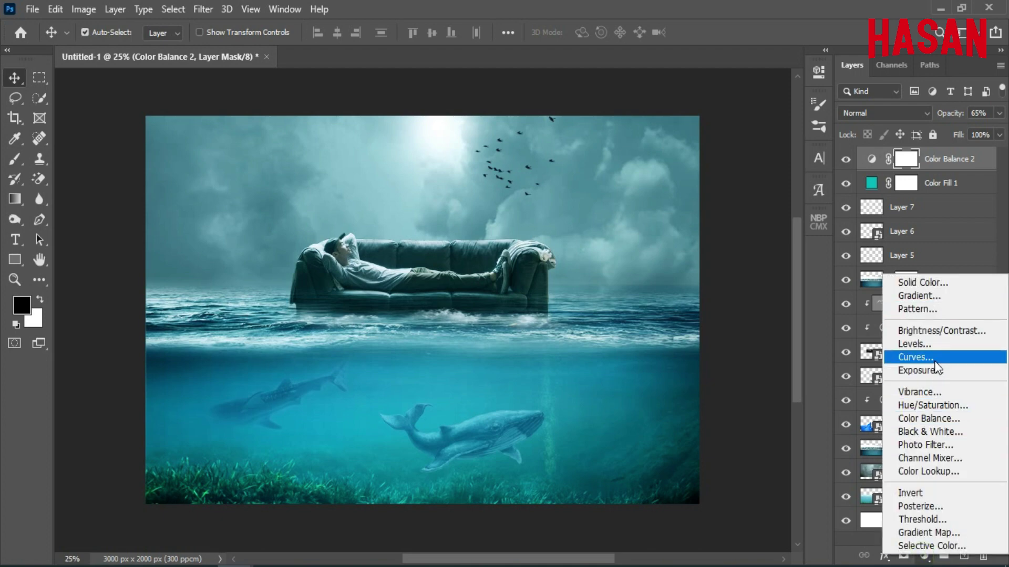
left_click(928, 358)
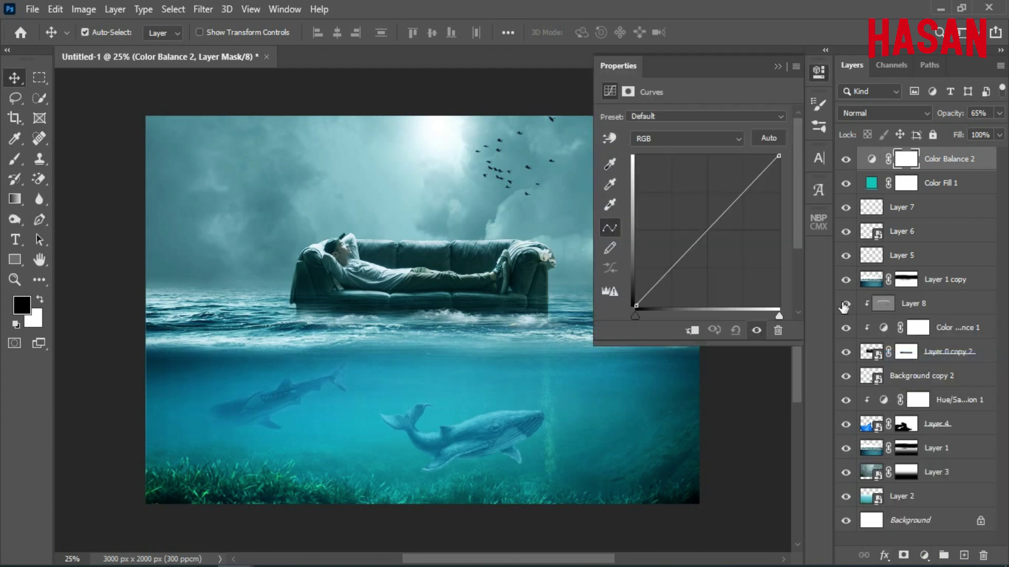
left_click(735, 138)
left_click(732, 186)
left_click(779, 158)
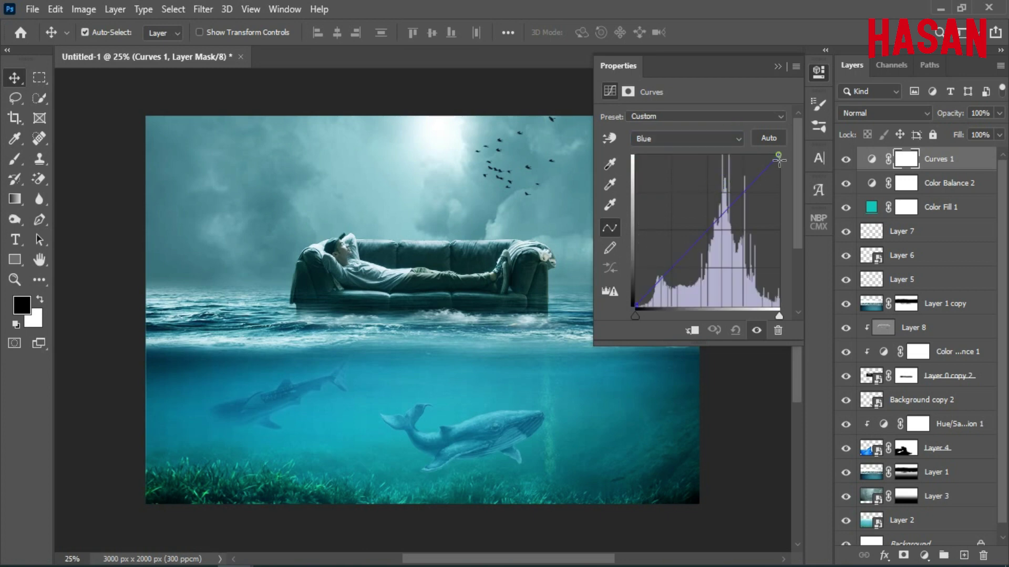
left_click_drag(636, 305, 627, 299)
Adjust the Red channel of the Curves layer at both endpoints and reshape the line with intermediate points.
left_click(740, 140)
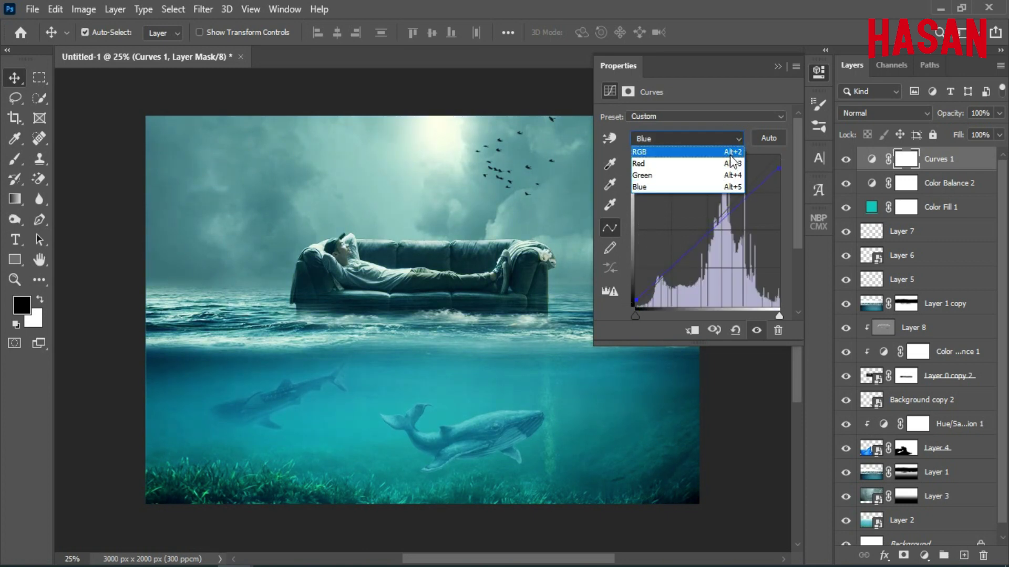
left_click(728, 162)
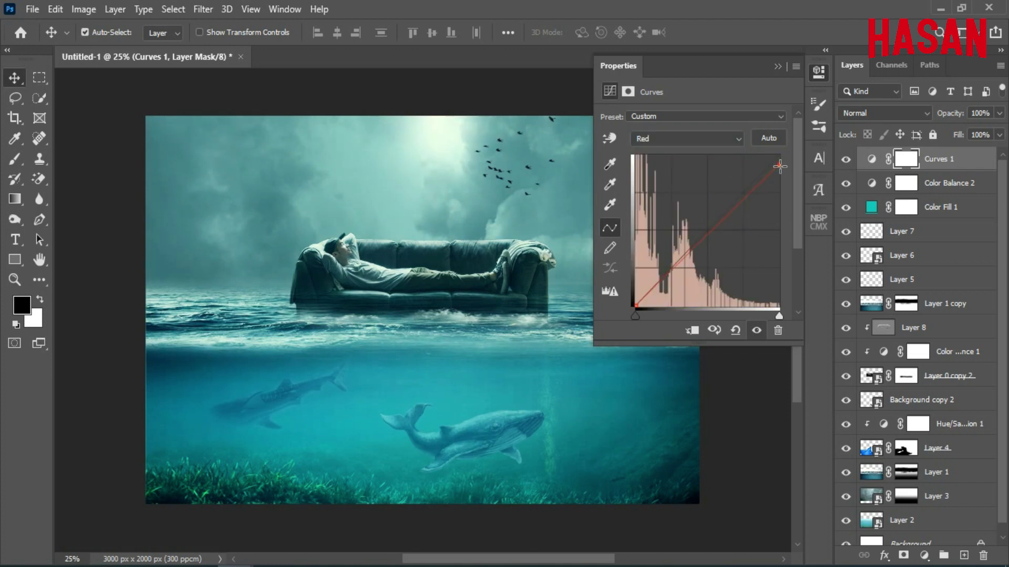
left_click_drag(636, 306, 618, 297)
left_click(744, 198)
mouse_move(683, 270)
left_mouse_down()
mouse_move(671, 248)
mouse_move(670, 265)
left_mouse_up()
Reshape the Green channel's endpoints and midpoint in the Curves adjustment, then set the Curves layer's opacity to 79%.
left_click(739, 139)
left_click(729, 178)
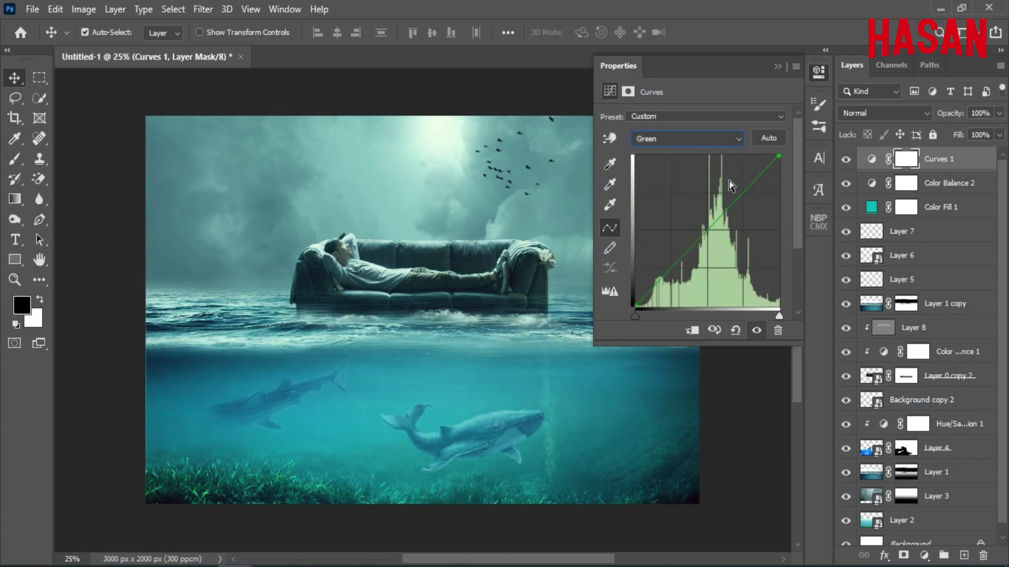
left_click_drag(707, 229, 712, 228)
left_click_drag(637, 307, 613, 297)
left_click_drag(781, 166, 787, 167)
left_click_drag(718, 233, 711, 227)
left_click(779, 65)
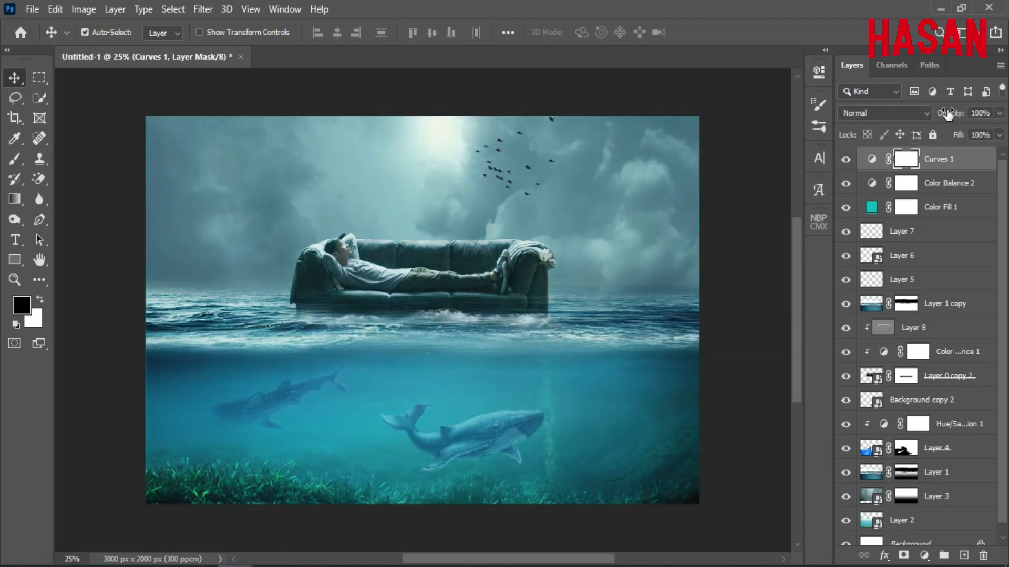
left_click_drag(949, 114, 938, 116)
Add a Levels adjustment above the Curves layer with a midtone value of 0.90 and compare before and after.
left_click(921, 557)
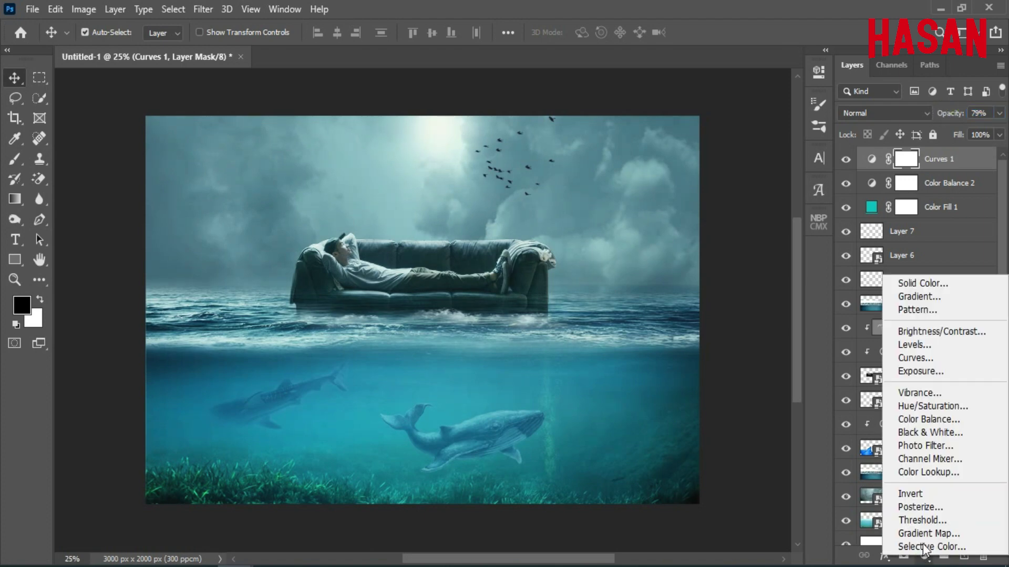
left_click(943, 349)
left_click_drag(705, 232, 708, 231)
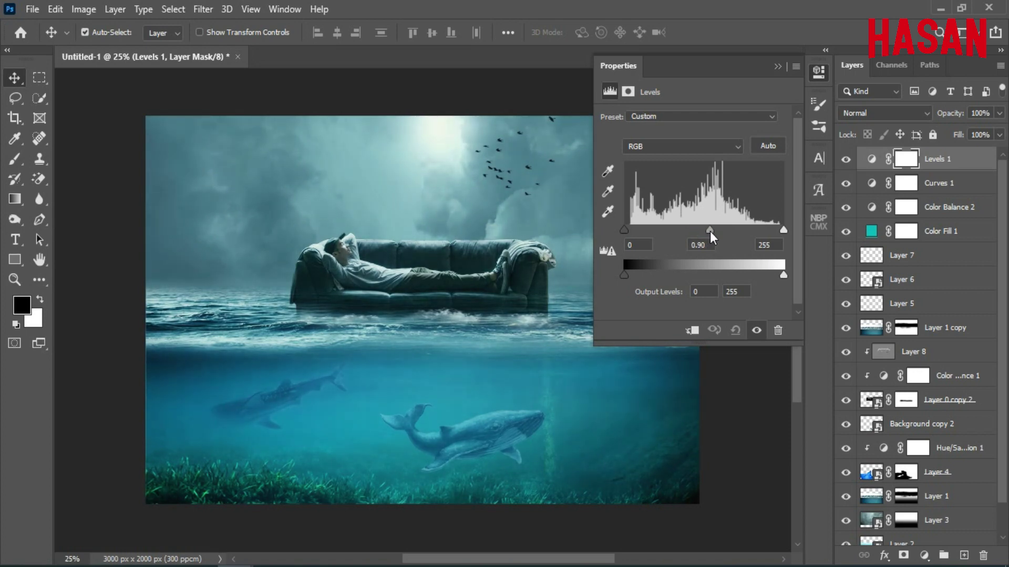
left_click(778, 66)
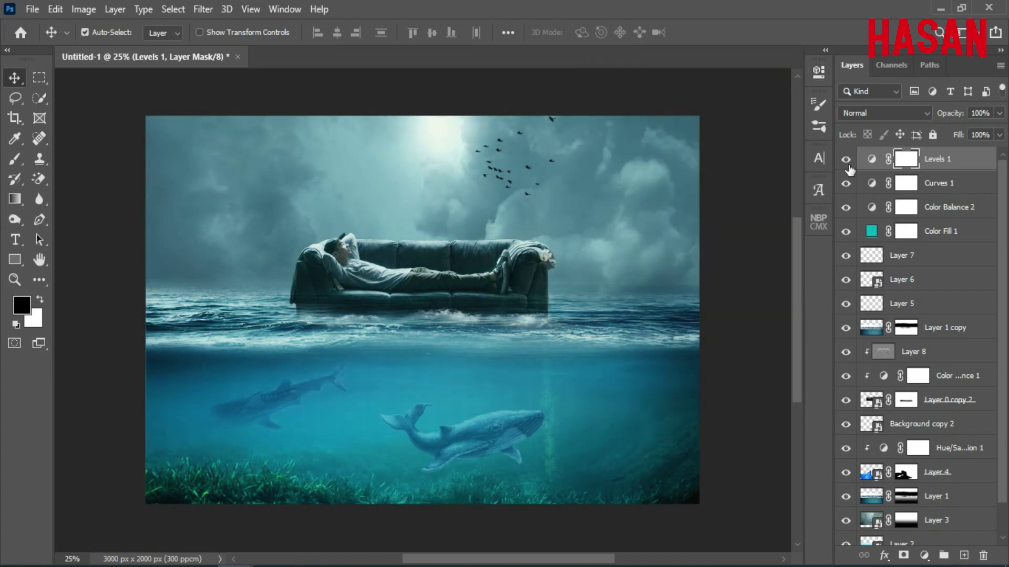
left_click(847, 162)
left_click(847, 162)
Add a Photo Filter adjustment at the top of the stack, trying Blue and other presets before choosing the violet one at 25% density.
left_click(917, 554)
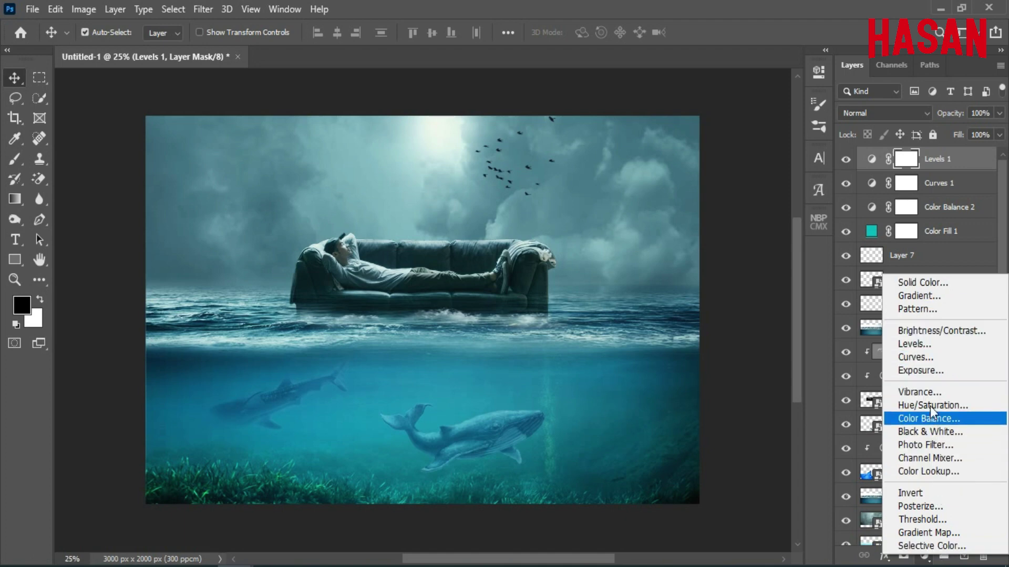
left_click(931, 443)
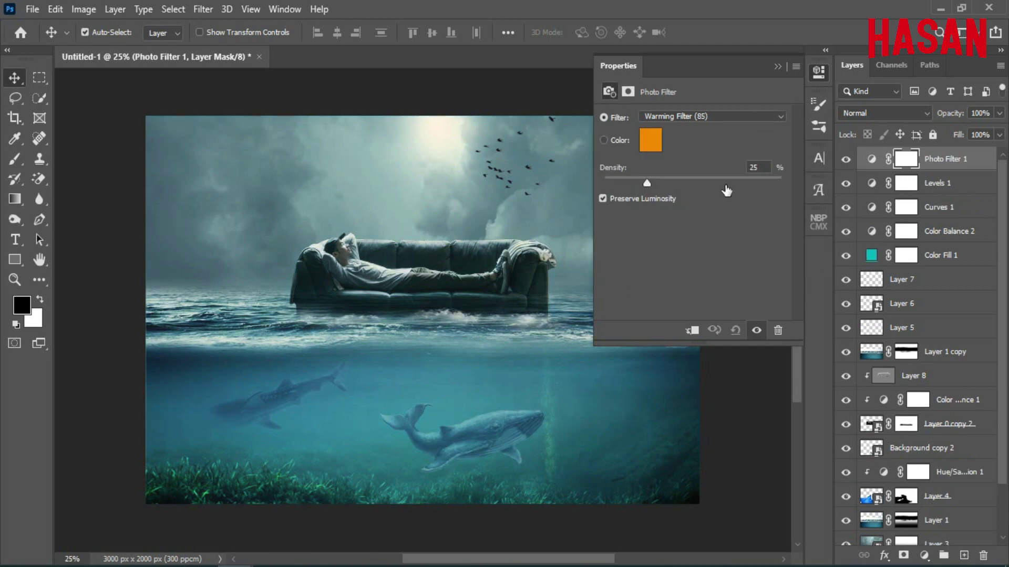
left_click(755, 116)
left_click(710, 255)
left_click(764, 117)
left_click(707, 272)
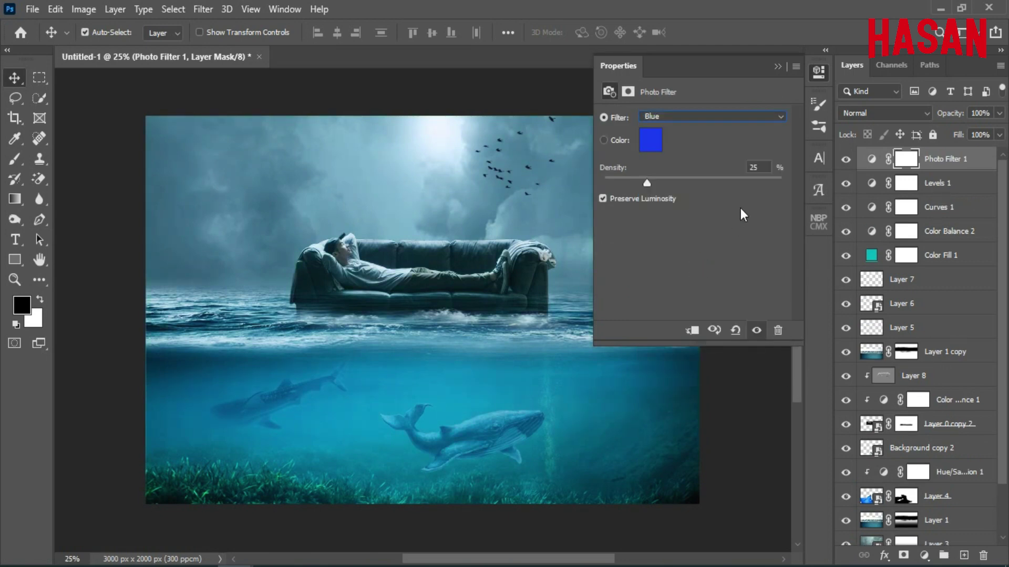
left_click(765, 117)
left_click(724, 286)
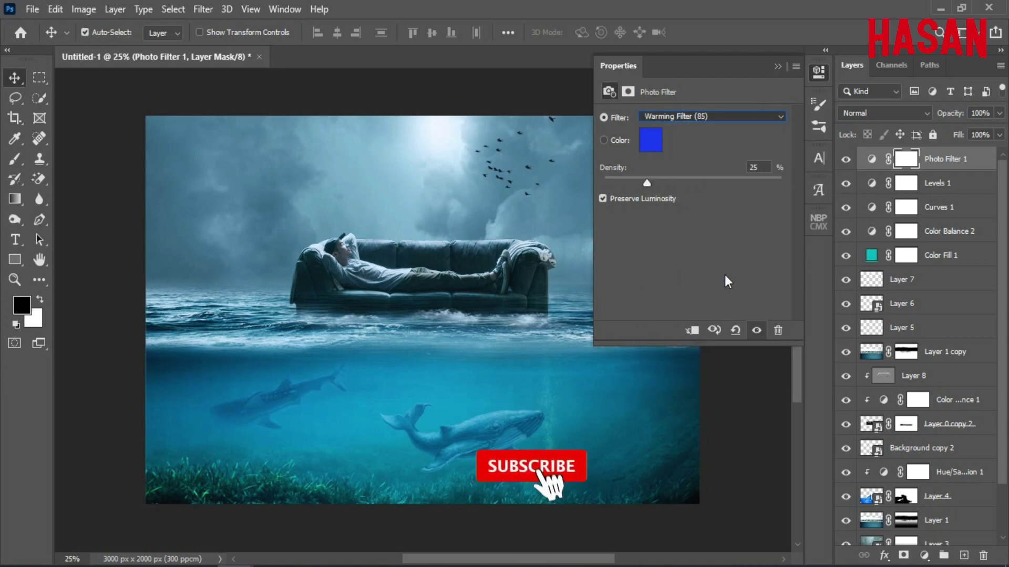
left_click(765, 117)
left_click(730, 241)
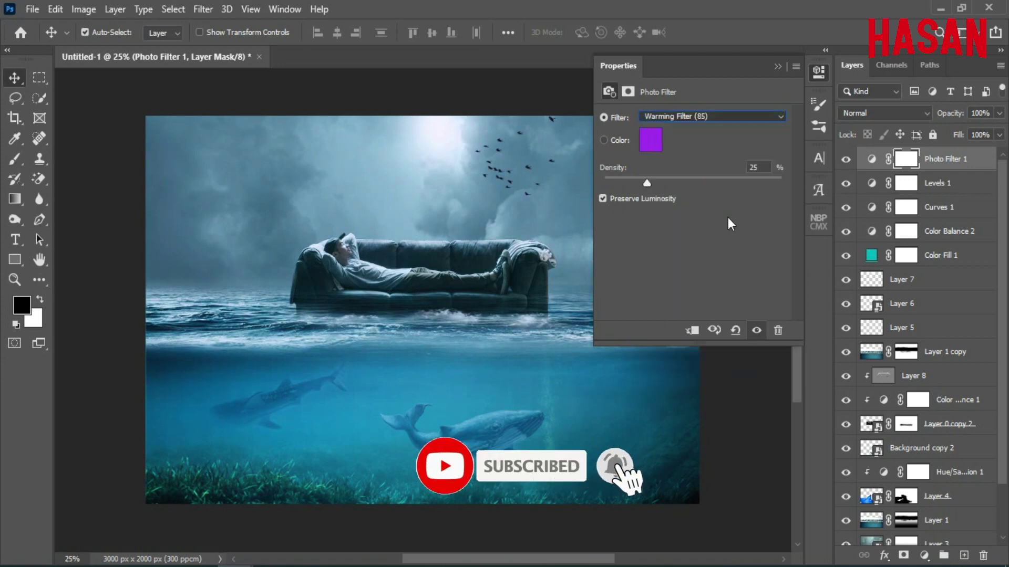
Set the Photo Filter layer's opacity to 35% and compare the image with and without it.
left_click(819, 72)
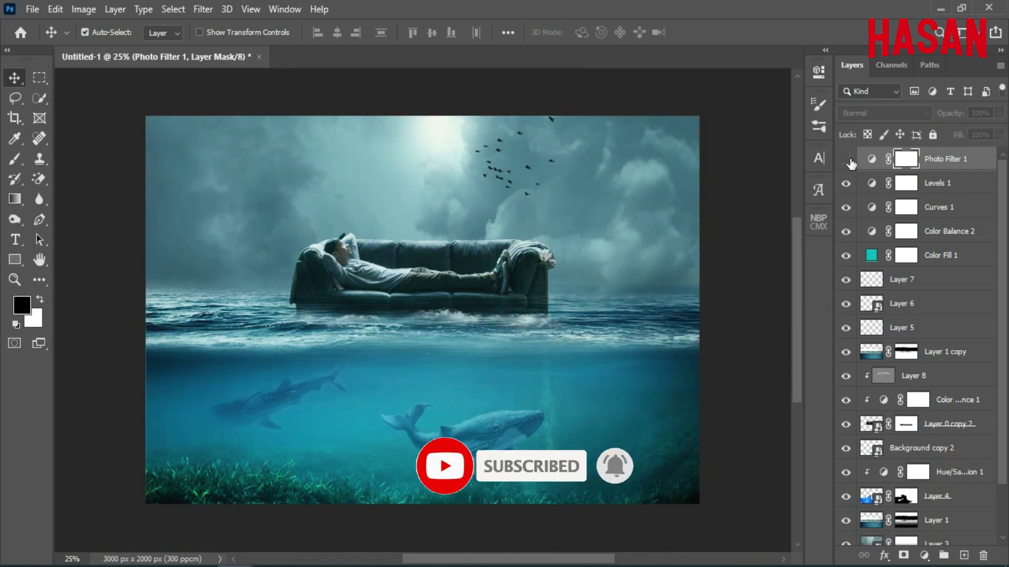
left_click_drag(949, 114, 896, 120)
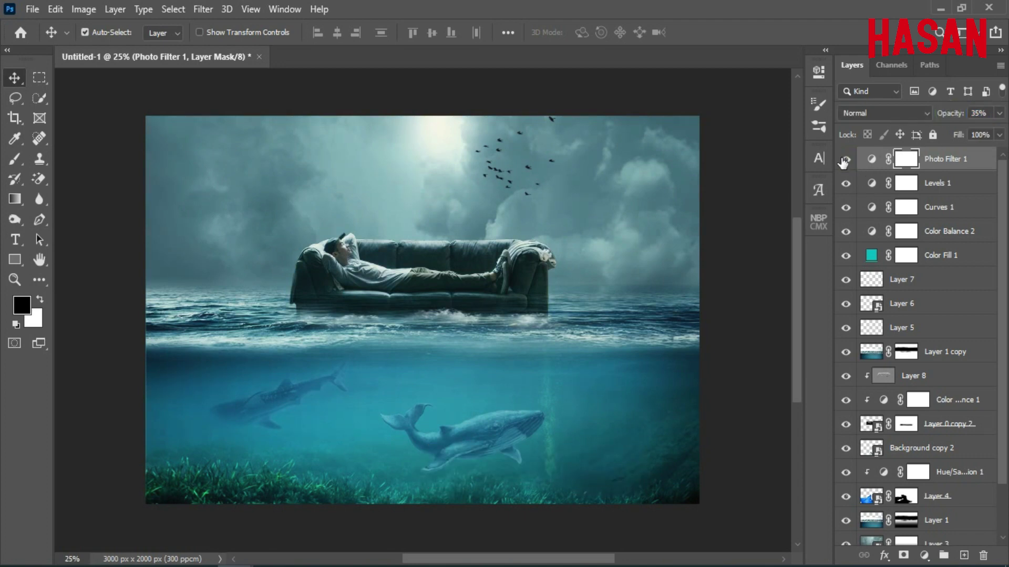
key("ctrl+0")
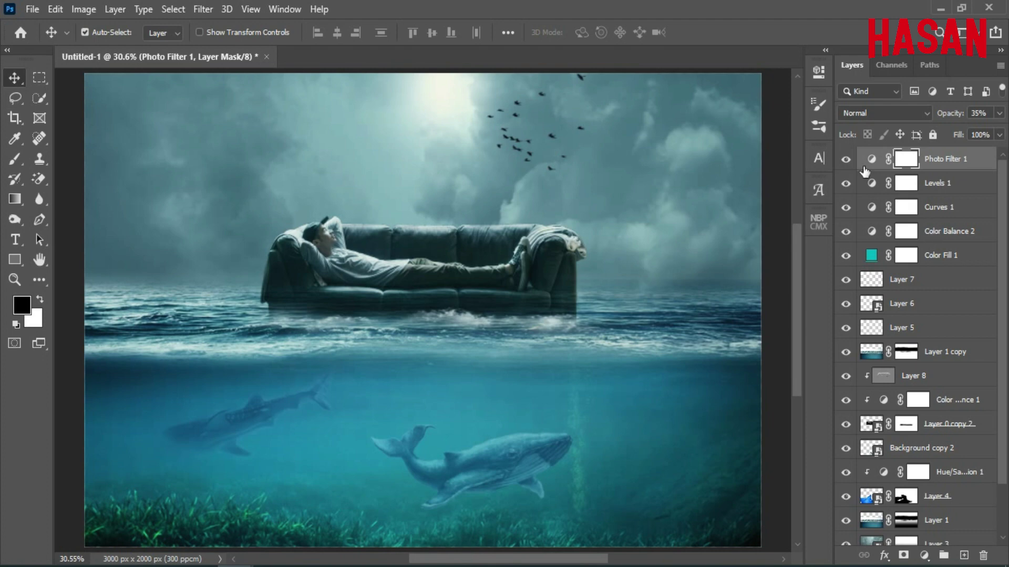
left_click(846, 161)
left_click(845, 161)
key("ctrl+minus")
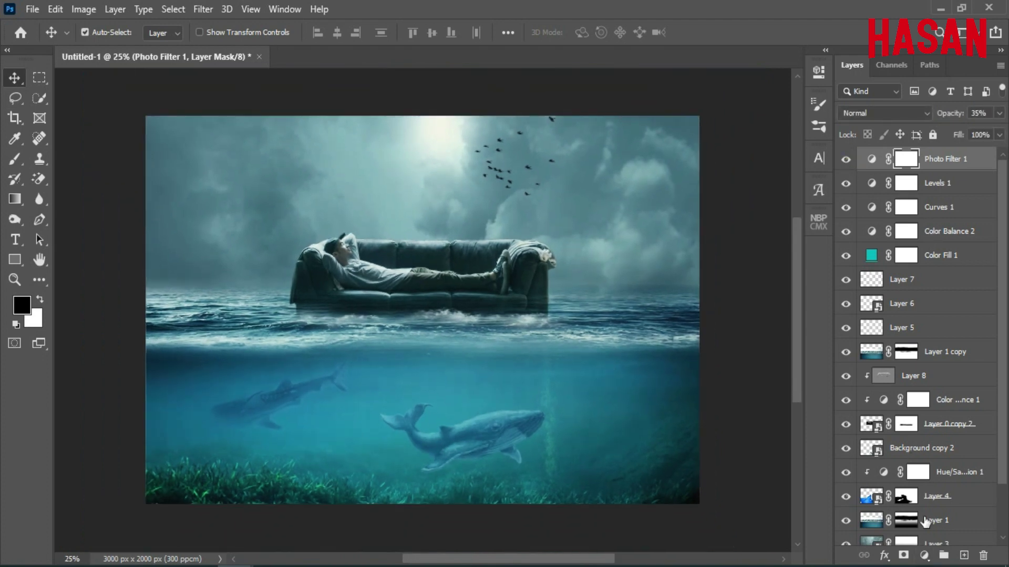
Add a Gradient Map adjustment above the Photo Filter with Soft Light blending and 40% opacity.
left_click(924, 555)
left_click(902, 534)
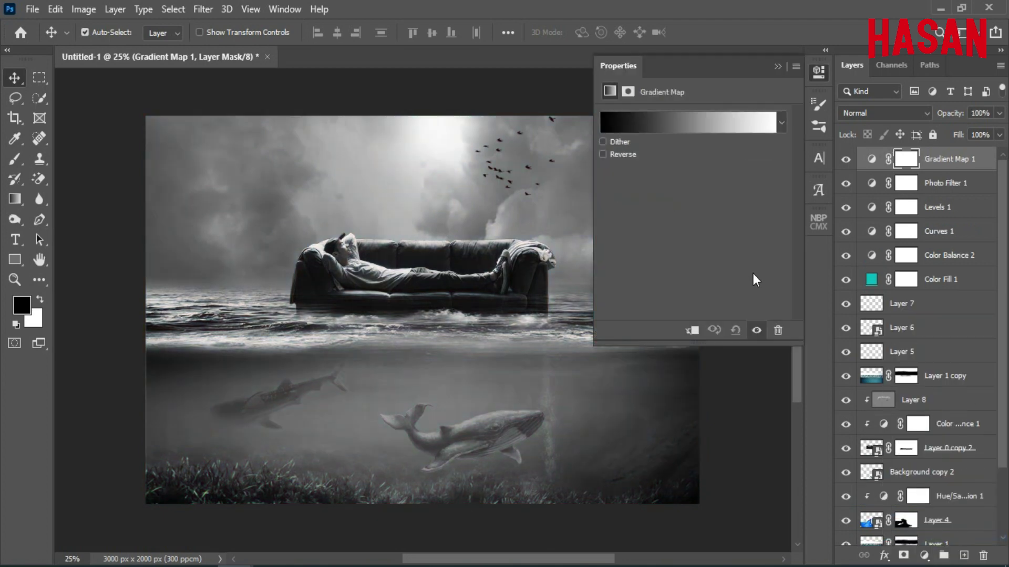
left_click(917, 115)
left_click(888, 314)
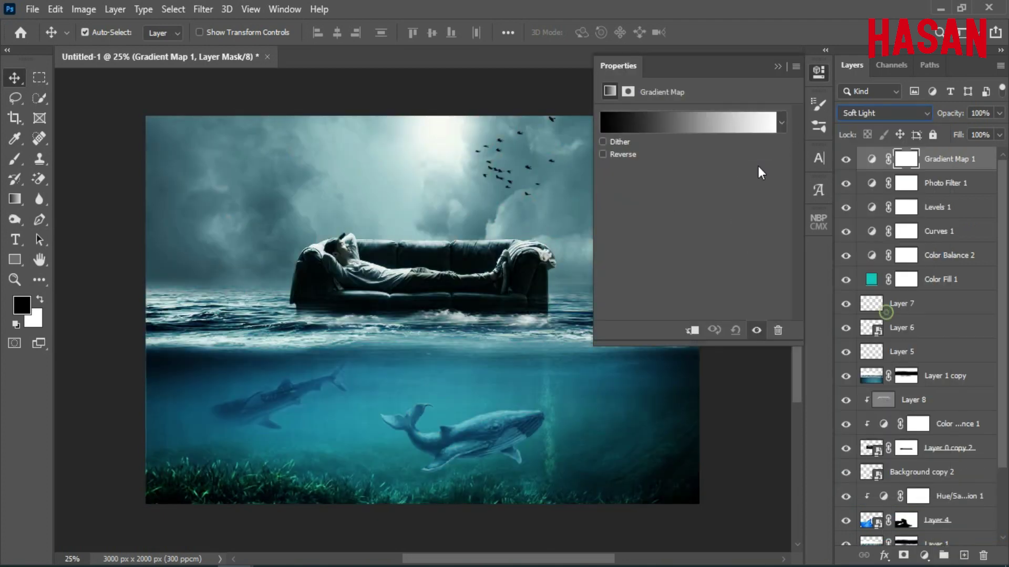
left_click_drag(956, 112, 910, 113)
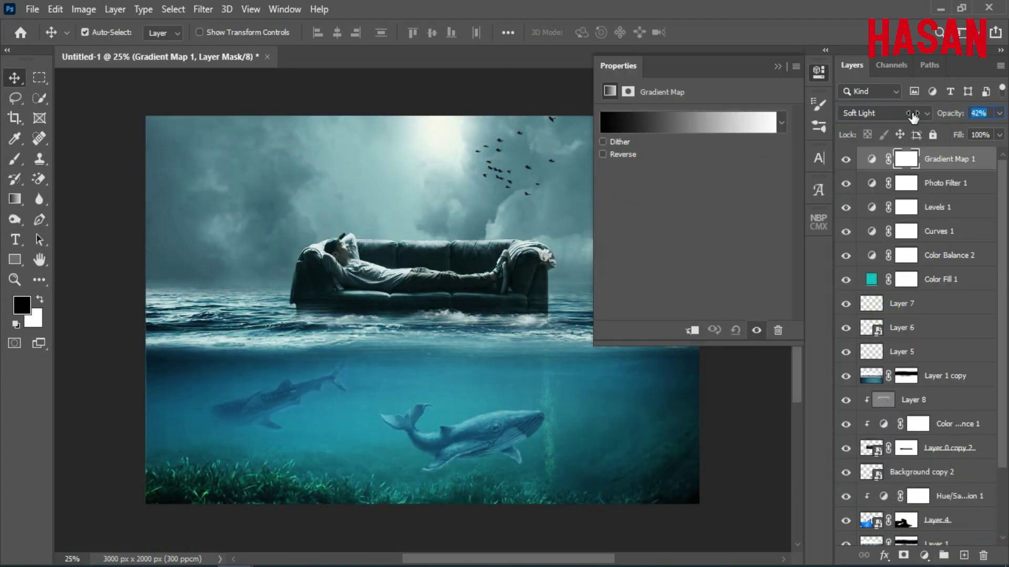
Recolor the Gradient Map's black stop to dark teal and its white stop to deep blue.
left_click(692, 121)
left_click_drag(694, 35, 809, 35)
left_click(668, 322)
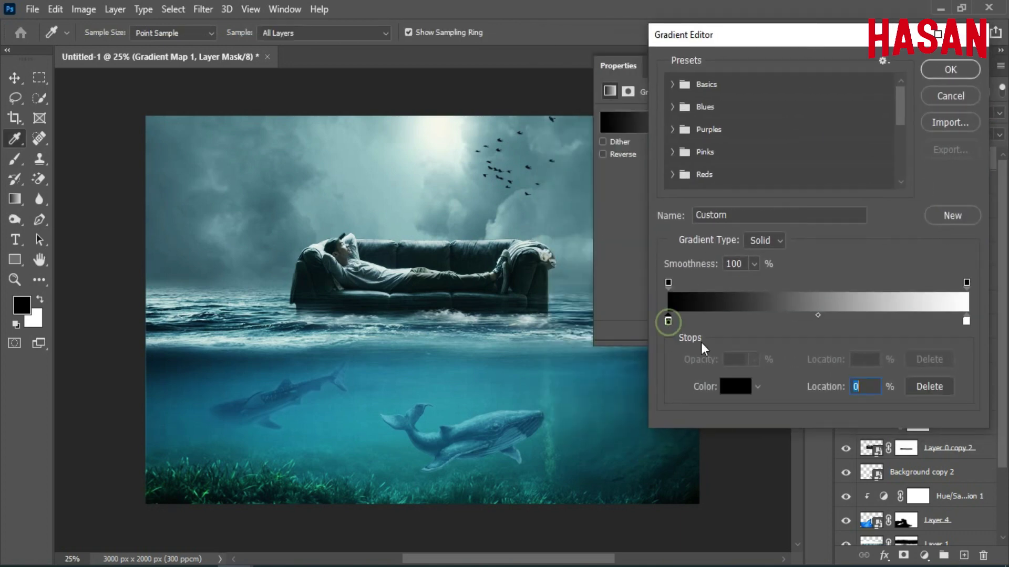
left_click(736, 387)
left_click(791, 199)
left_click_drag(750, 147, 752, 227)
left_click(917, 91)
left_click(966, 321)
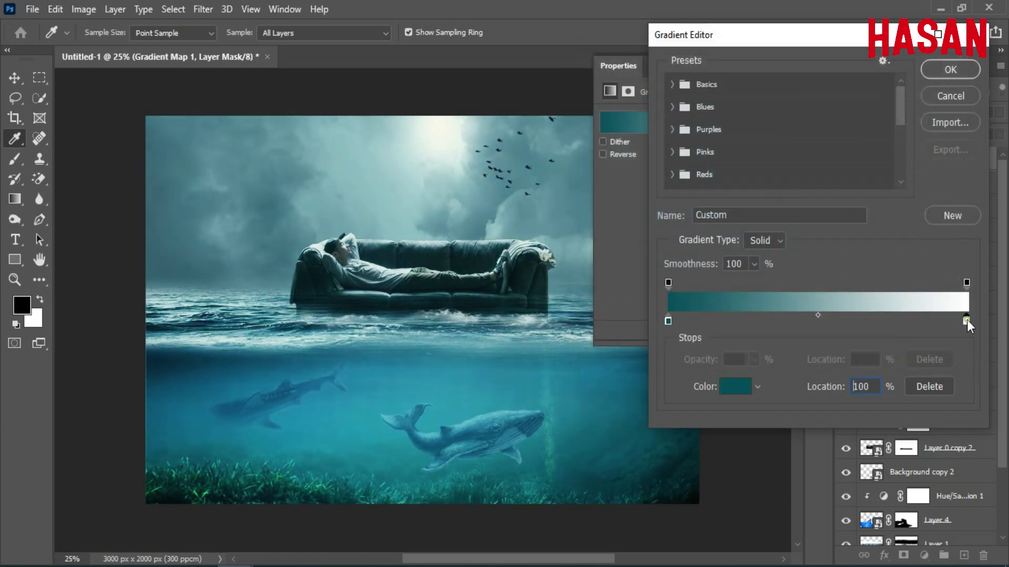
left_click(736, 386)
mouse_move(787, 197)
left_mouse_down()
mouse_move(792, 175)
mouse_move(749, 144)
mouse_move(744, 123)
mouse_move(723, 175)
mouse_move(755, 176)
left_mouse_up()
left_click(749, 189)
left_click(921, 91)
Change the gradient's starting stop to dark green and apply the edited gradient.
double_click(668, 320)
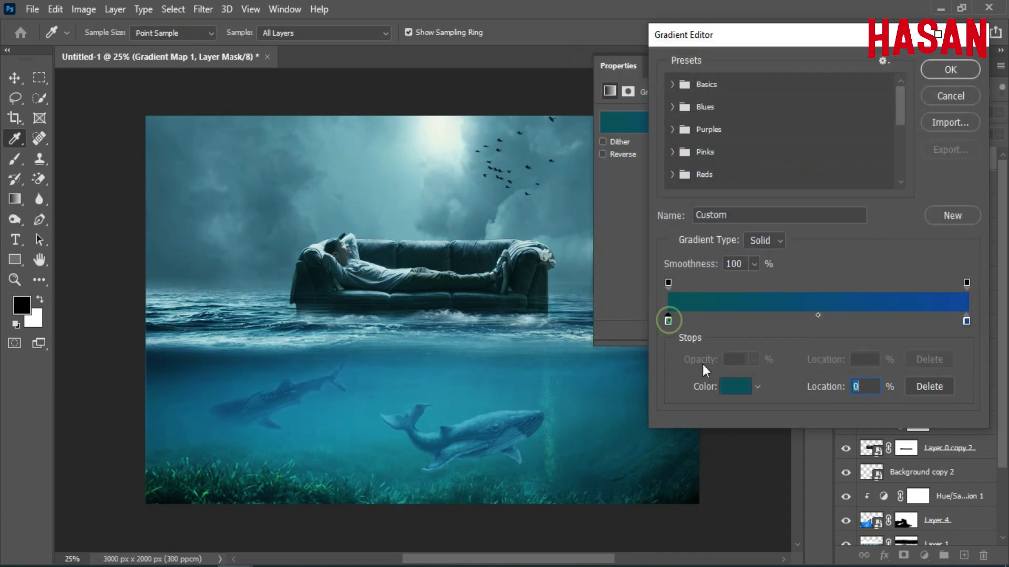
left_click(791, 260)
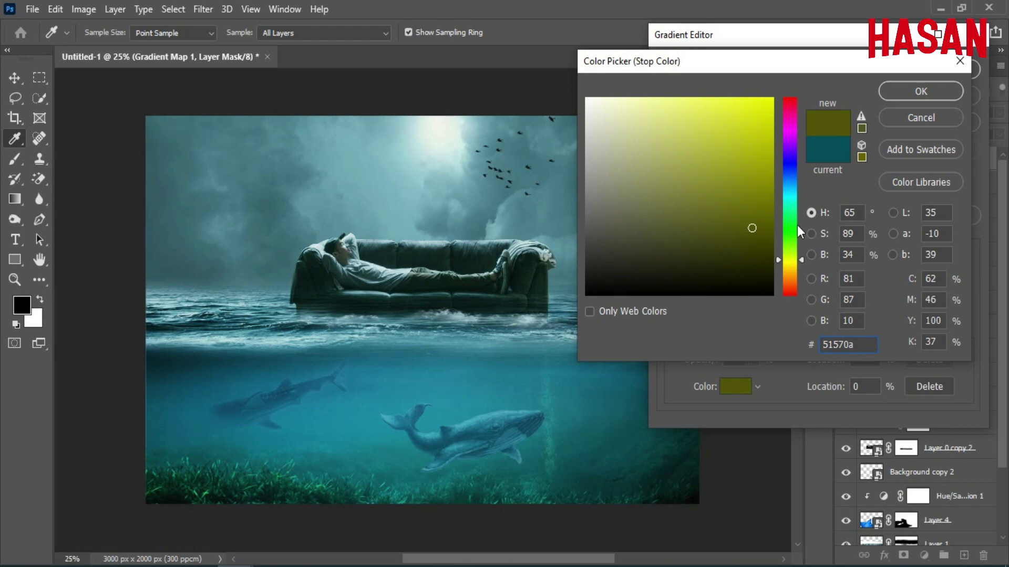
left_click(791, 240)
left_click(760, 187)
left_click_drag(748, 195, 756, 215)
left_click(917, 94)
left_click(939, 70)
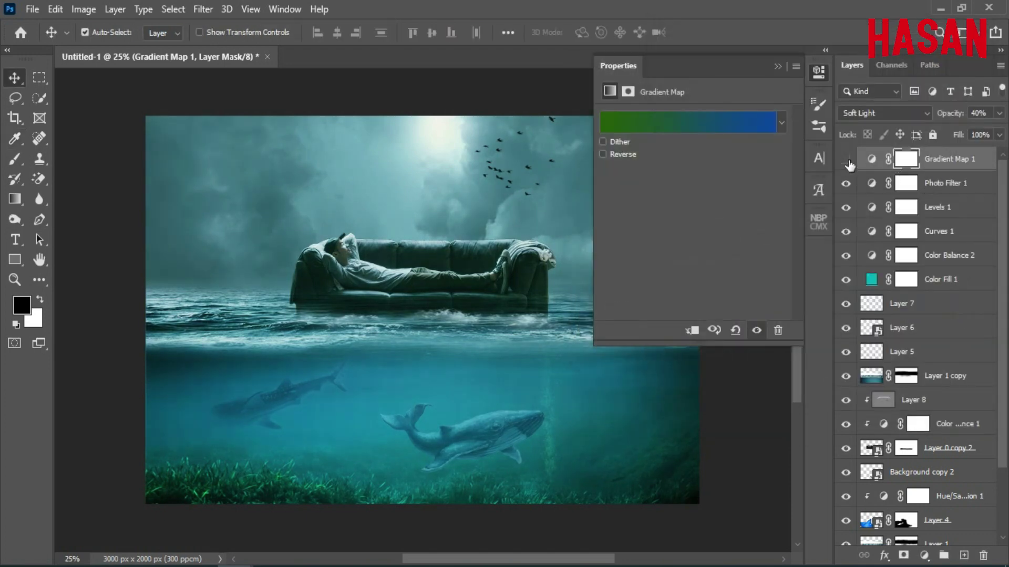
Lower the Gradient Map layer's opacity to 20% and compare the image with and without it.
left_click(846, 160)
left_click(846, 159)
mouse_move(946, 113)
left_mouse_down()
mouse_move(925, 113)
mouse_move(948, 116)
left_mouse_up()
left_click(847, 162)
left_click(846, 161)
left_click(778, 67)
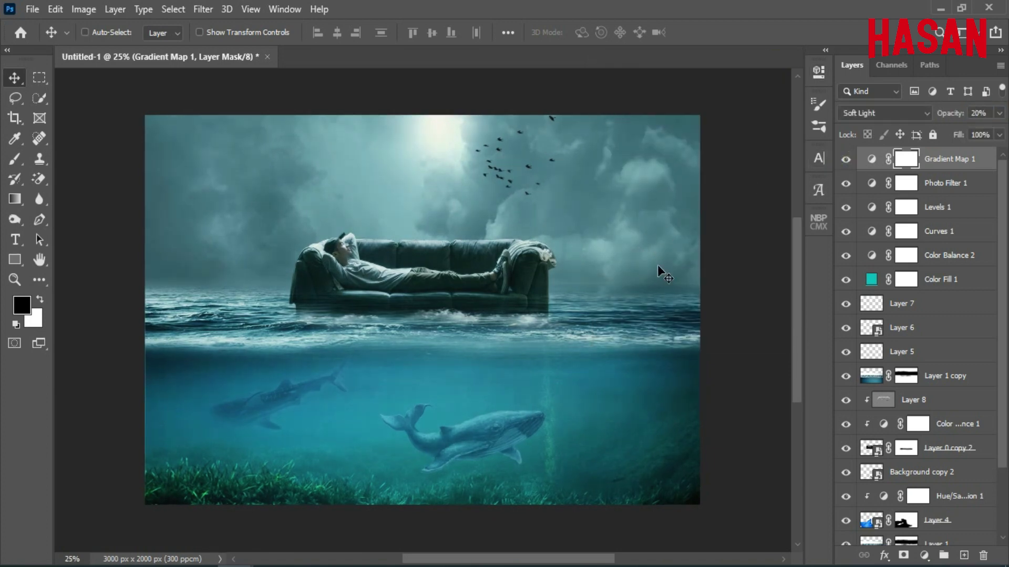
key("ctrl+0")
left_click(846, 162)
left_click(846, 161)
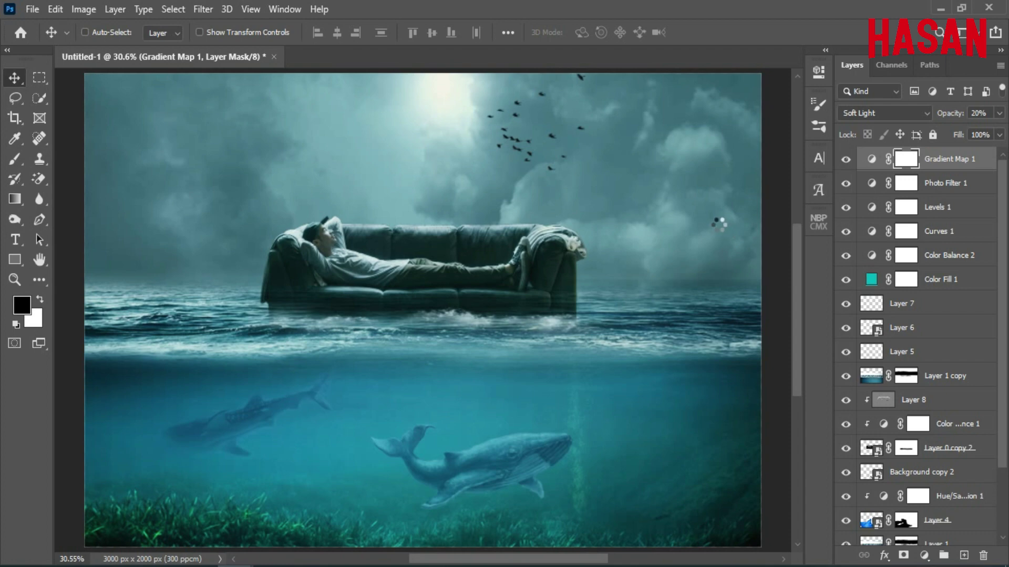
Stamp all visible layers onto a new top layer and convert it to a smart object.
key("ctrl+shift+alt+n")
key("ctrl+shift+alt+e")
right_click(939, 167)
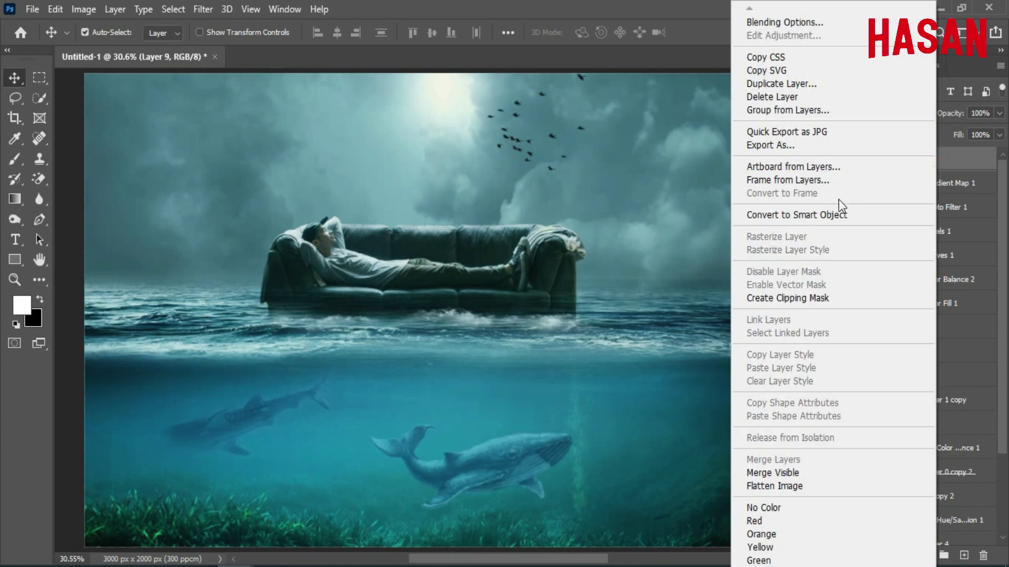
left_click(830, 215)
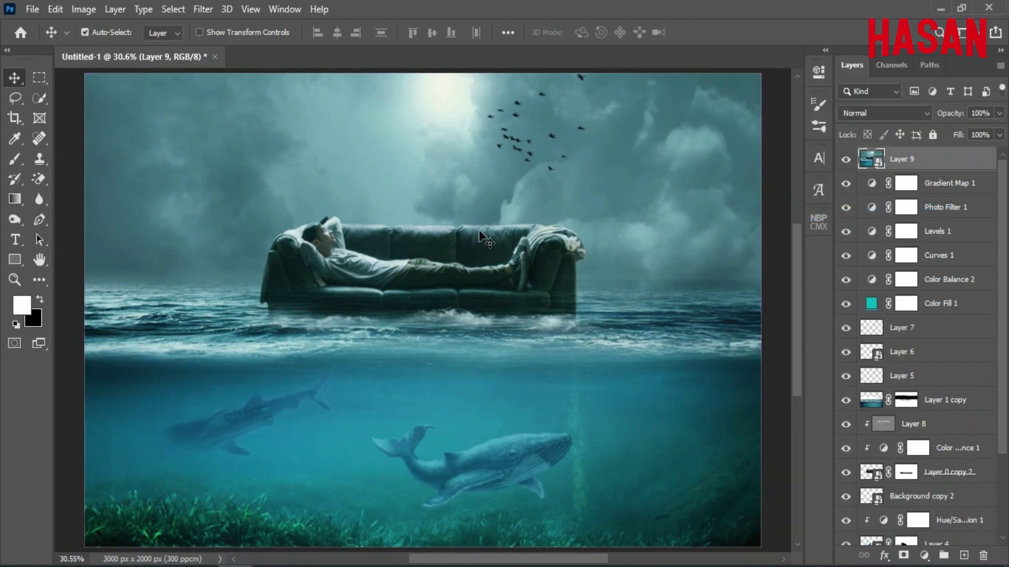
Open the Camera Raw Filter on the stamped smart object and set the white balance temperature to +6.
left_click(196, 13)
left_click(241, 100)
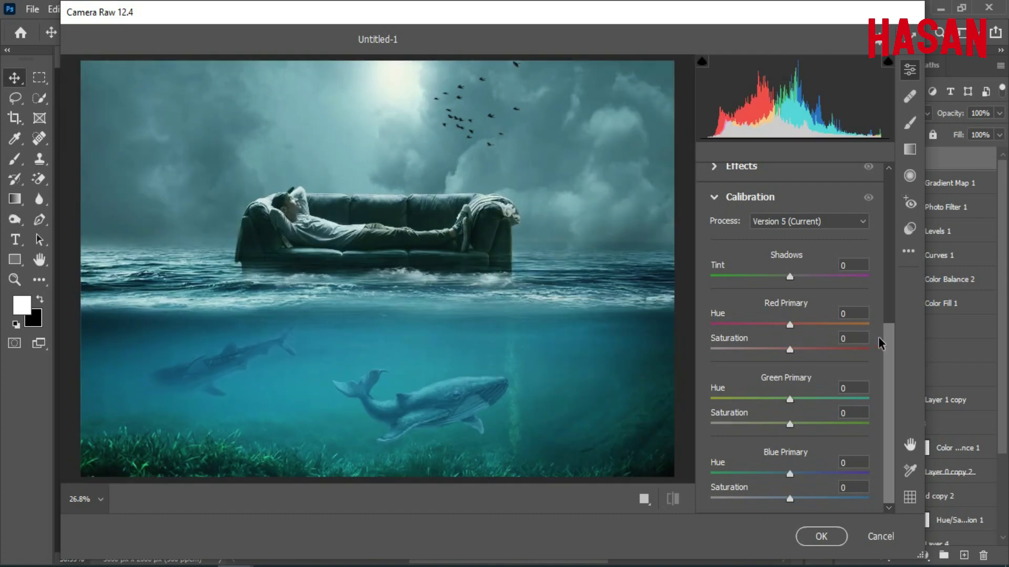
left_click_drag(887, 341, 898, 202)
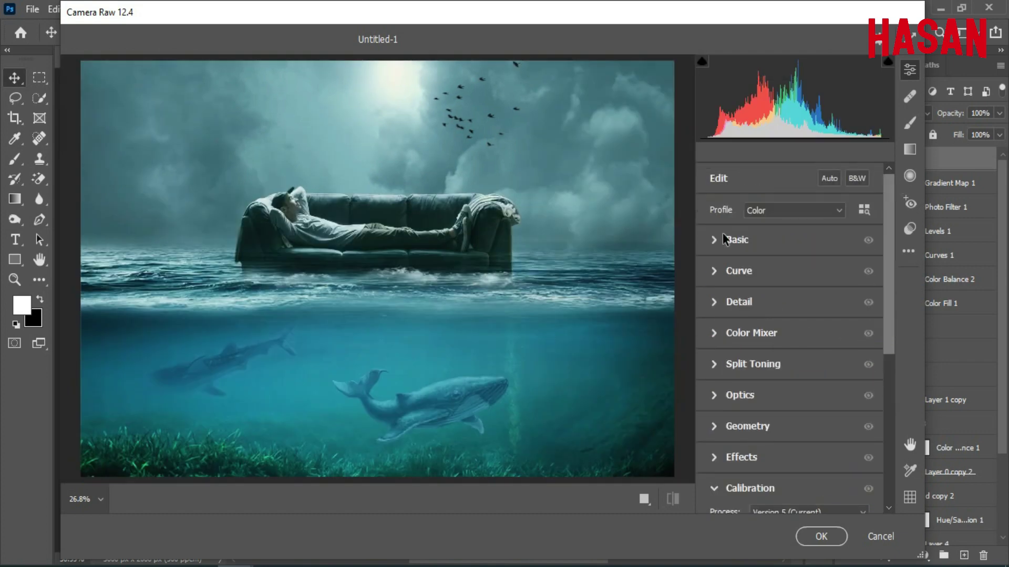
left_click(712, 240)
left_click_drag(789, 241, 794, 241)
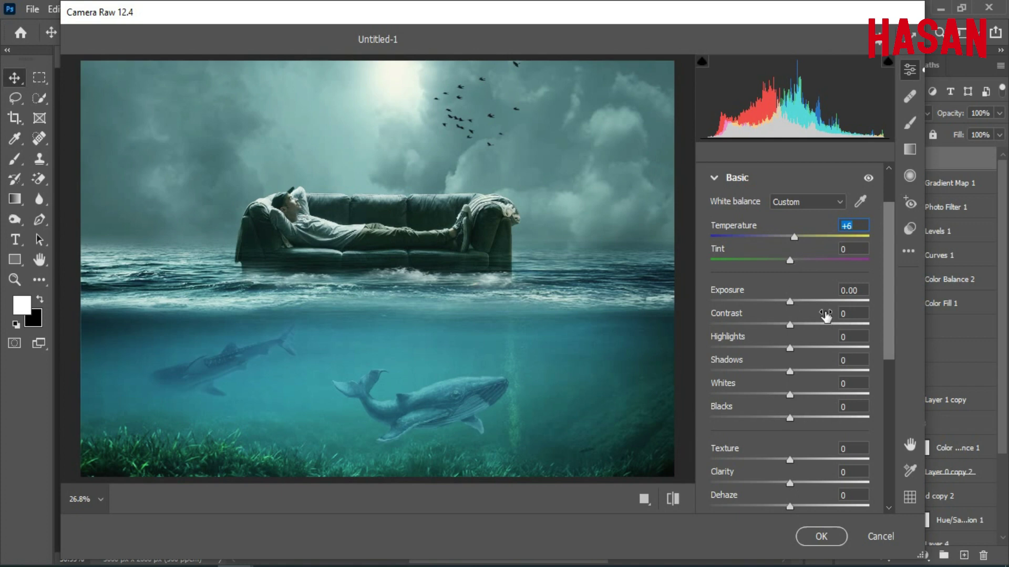
Set Exposure to -0.10, Contrast +18, Highlights +33, Shadows -12, Whites +25 and Blacks -4 in Camera Raw.
scroll(821, 327, "down", 1)
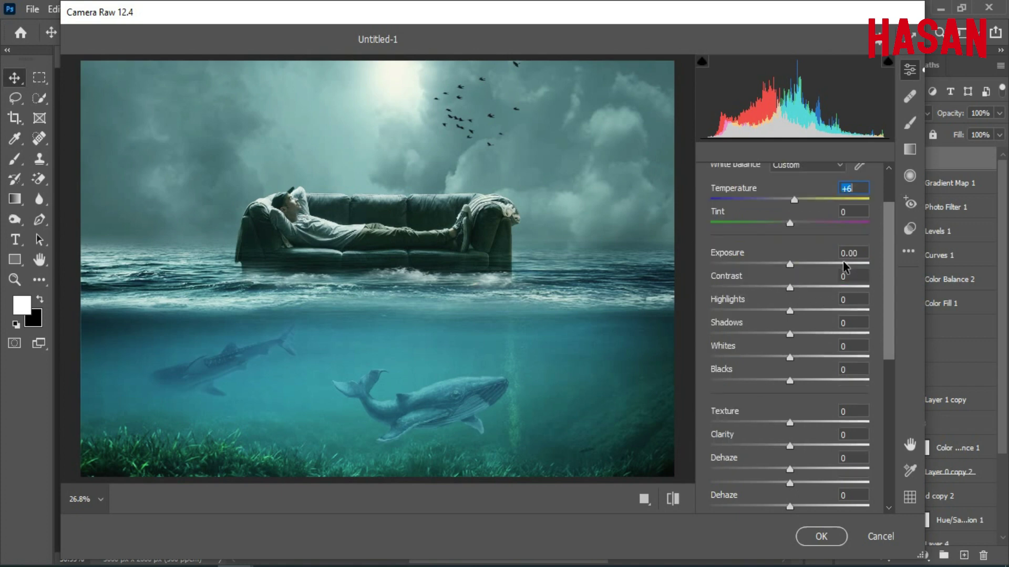
left_click(790, 264)
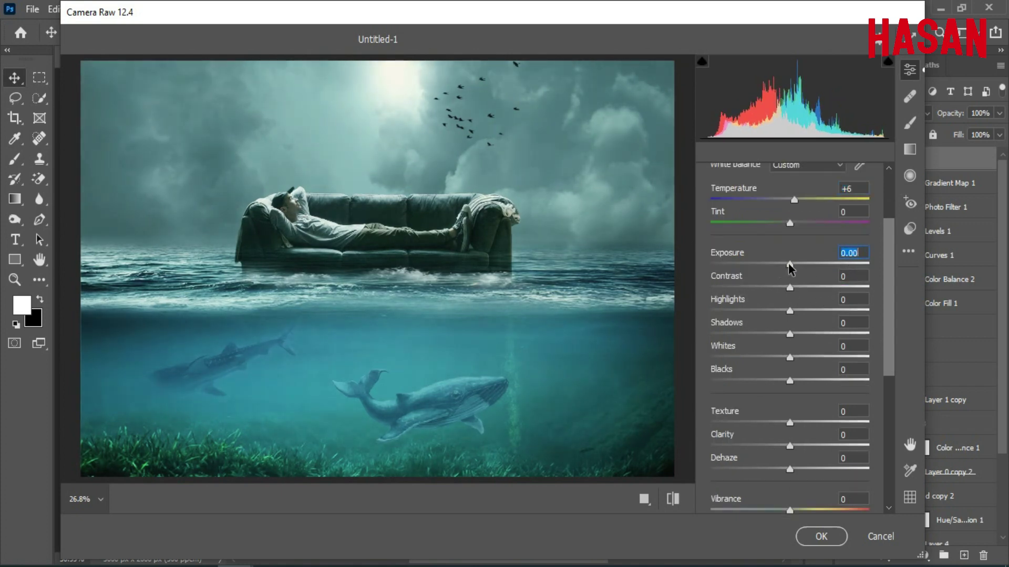
left_click_drag(788, 264, 781, 337)
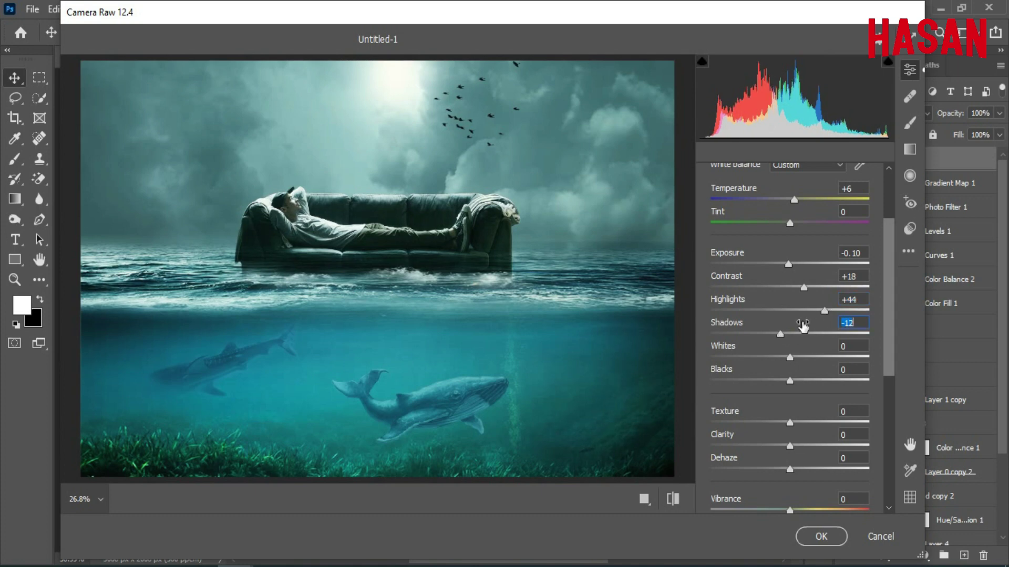
left_click_drag(824, 311, 817, 315)
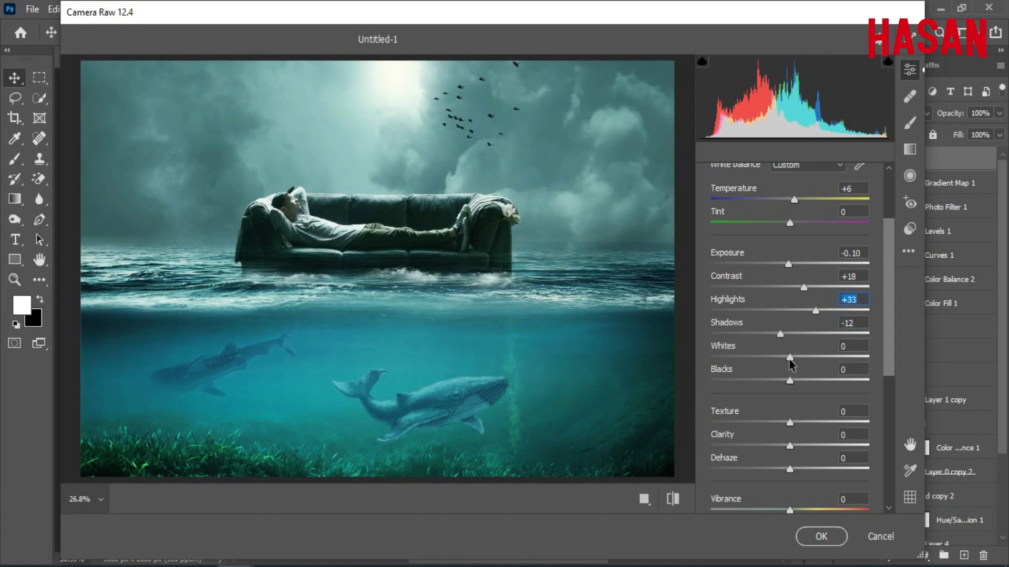
left_click_drag(790, 358, 788, 384)
Set Texture to +11, Clarity to +15, Vibrance to +19 and Saturation to +12.
scroll(793, 359, "down", 3)
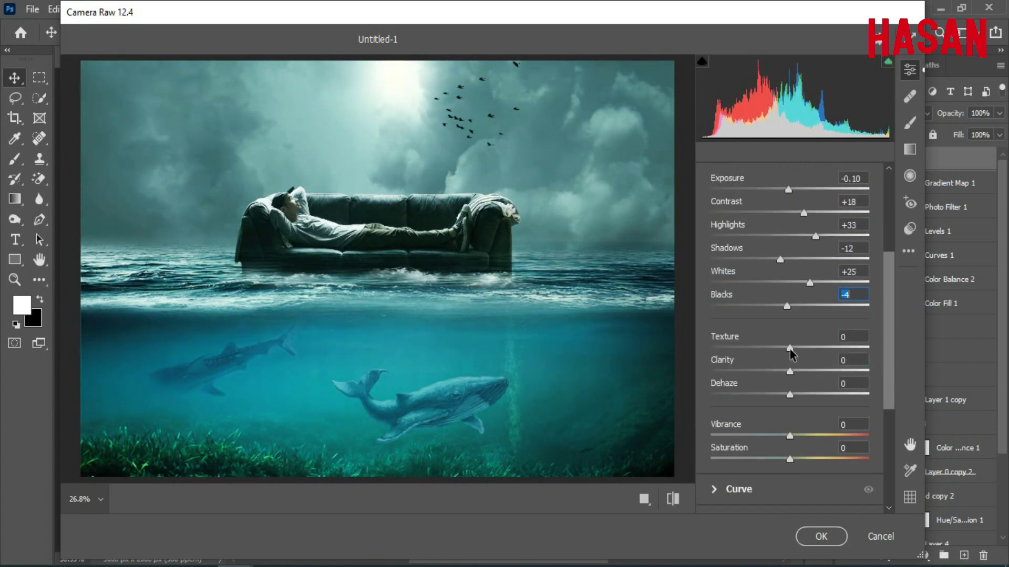
left_click_drag(790, 350, 801, 379)
left_click_drag(791, 435, 801, 460)
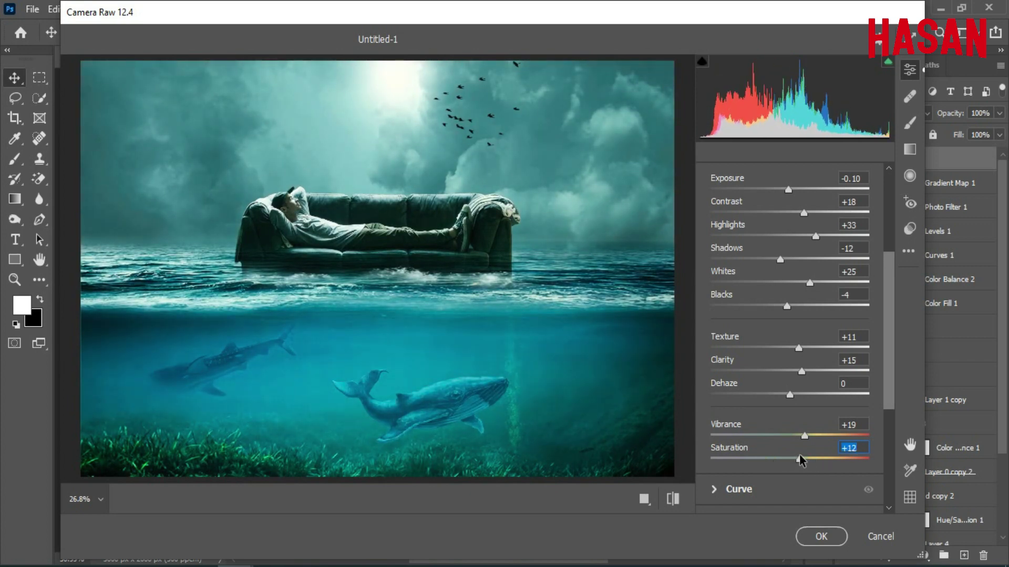
Set Sharpening to 20 in the Detail settings and raise the Color Noise Reduction slightly.
scroll(777, 305, "down", 5)
left_click(714, 312)
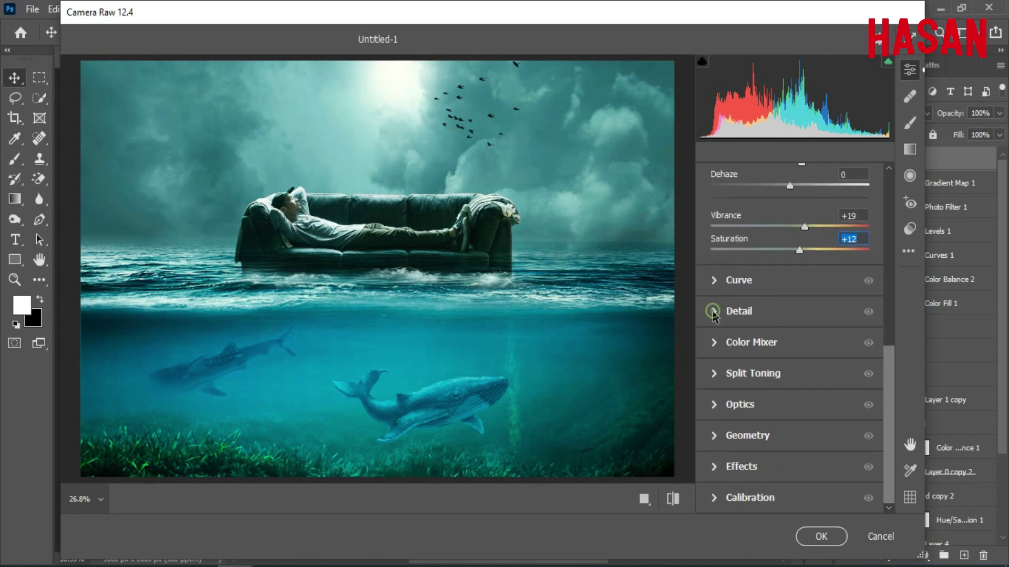
left_click_drag(733, 342, 730, 343)
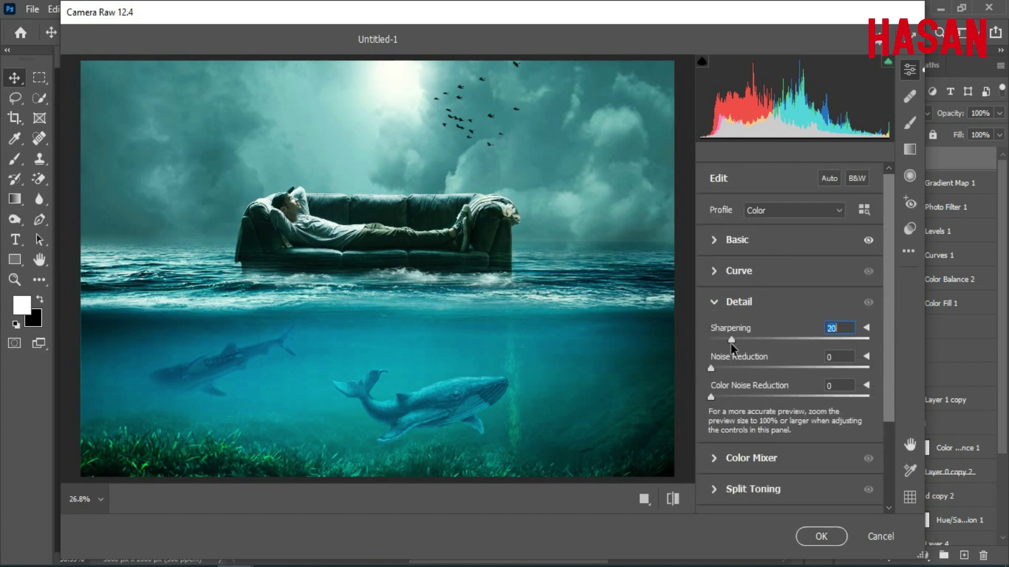
mouse_move(711, 400)
left_mouse_down()
mouse_move(736, 397)
mouse_move(725, 397)
left_mouse_up()
left_click(718, 304)
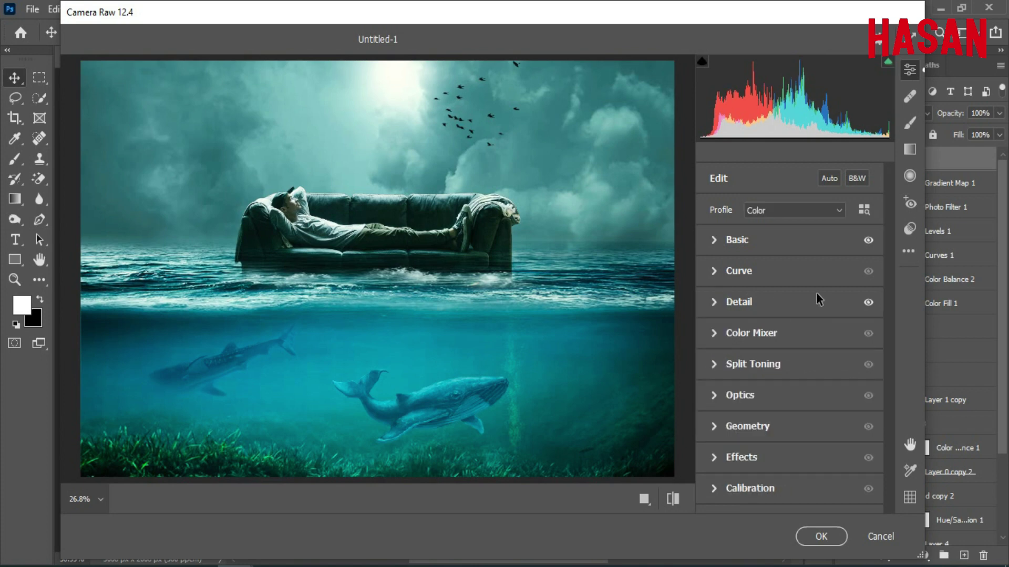
Adjust the Greens saturation in the Color Mixer and set the Greens hue to +69.
left_click(716, 334)
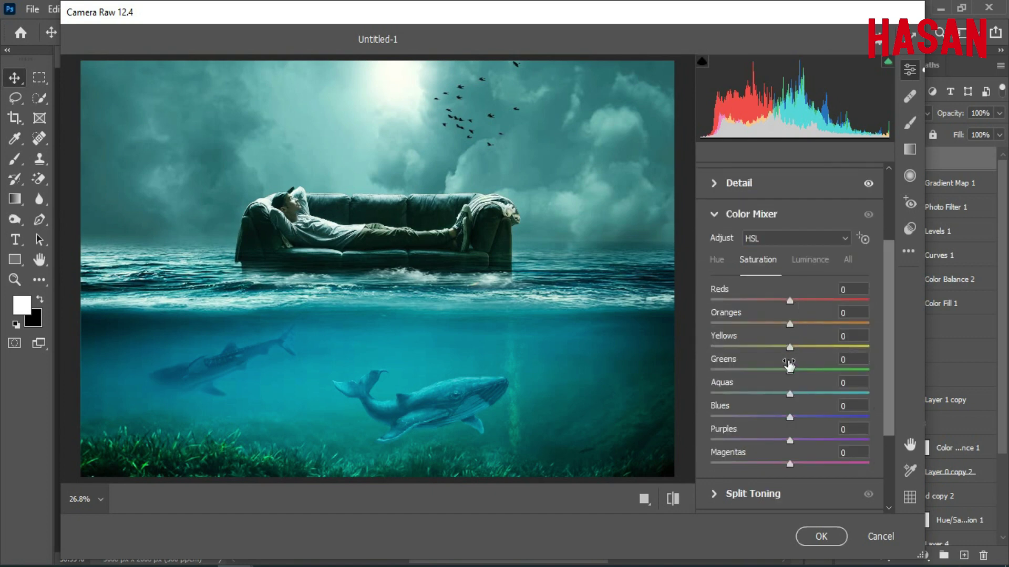
left_click_drag(790, 369, 731, 370)
left_click(717, 259)
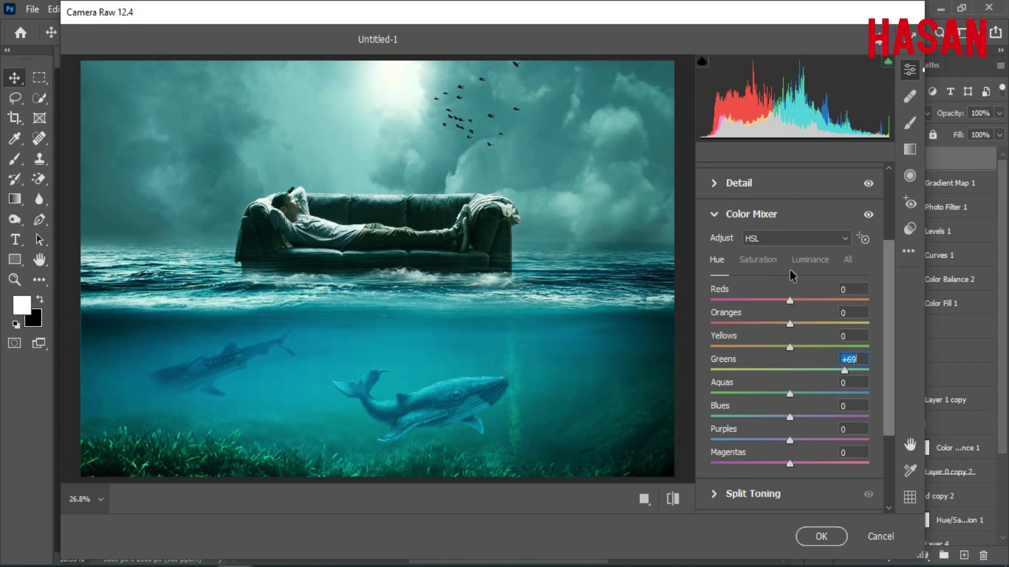
Set the Greens luminance to -85 and the Blues saturation to -3 in the Color Mixer.
left_click(810, 260)
left_click_drag(790, 370, 724, 373)
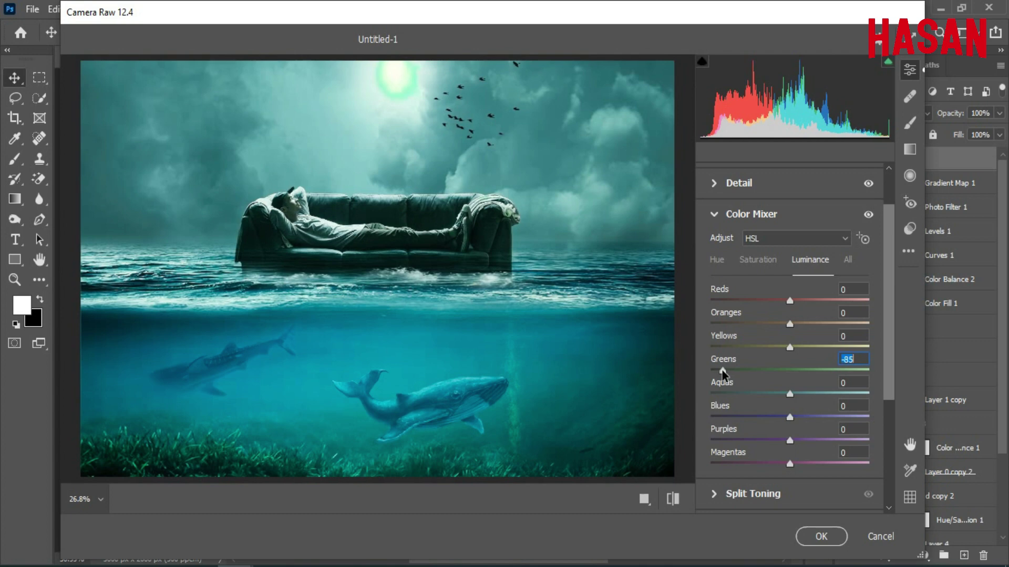
left_click(762, 263)
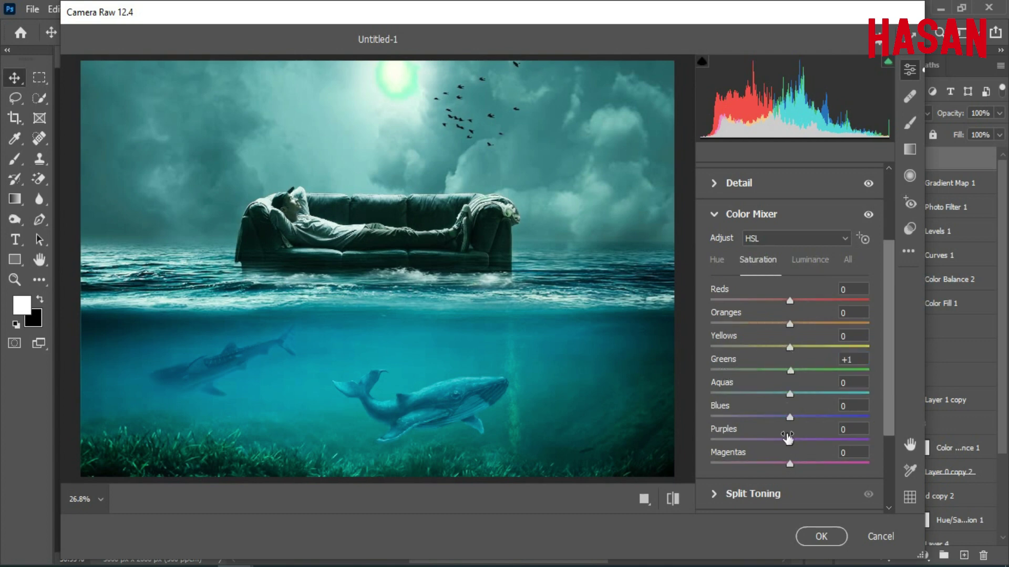
left_click(790, 417)
mouse_move(790, 418)
left_mouse_down()
mouse_move(834, 419)
mouse_move(752, 412)
mouse_move(783, 413)
left_mouse_up()
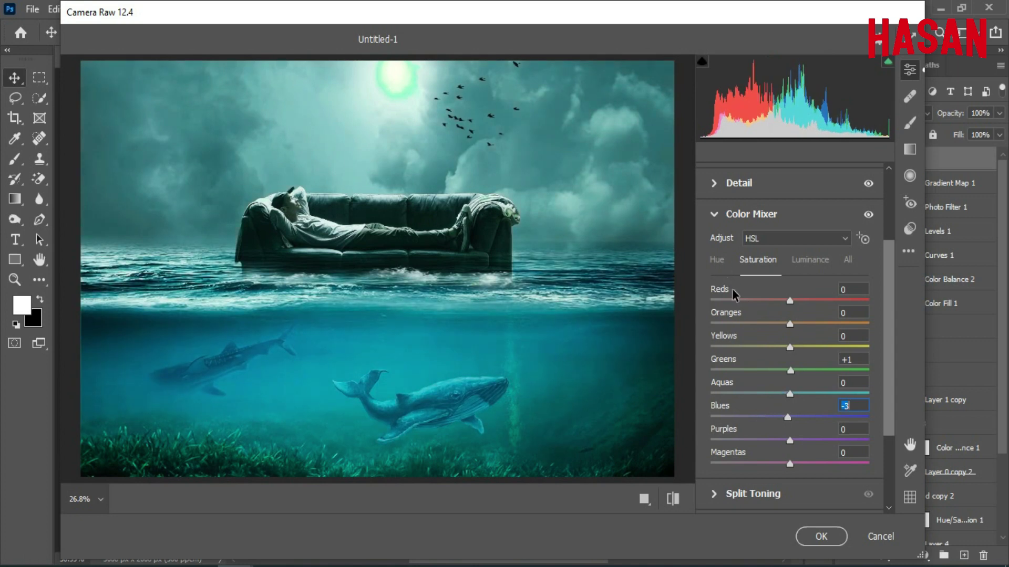
Lower the Blues hue slightly and set the Blues luminance to -21 and the Purples luminance to +54.
left_click(716, 260)
mouse_move(790, 419)
left_mouse_down()
mouse_move(772, 419)
mouse_move(825, 421)
mouse_move(785, 420)
left_mouse_up()
left_click(823, 261)
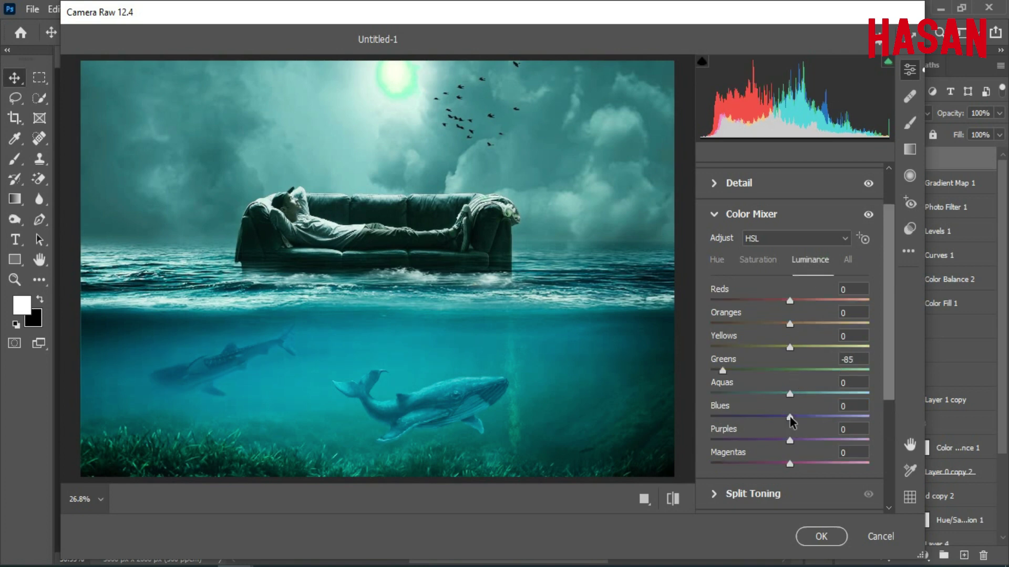
left_click_drag(791, 421, 834, 445)
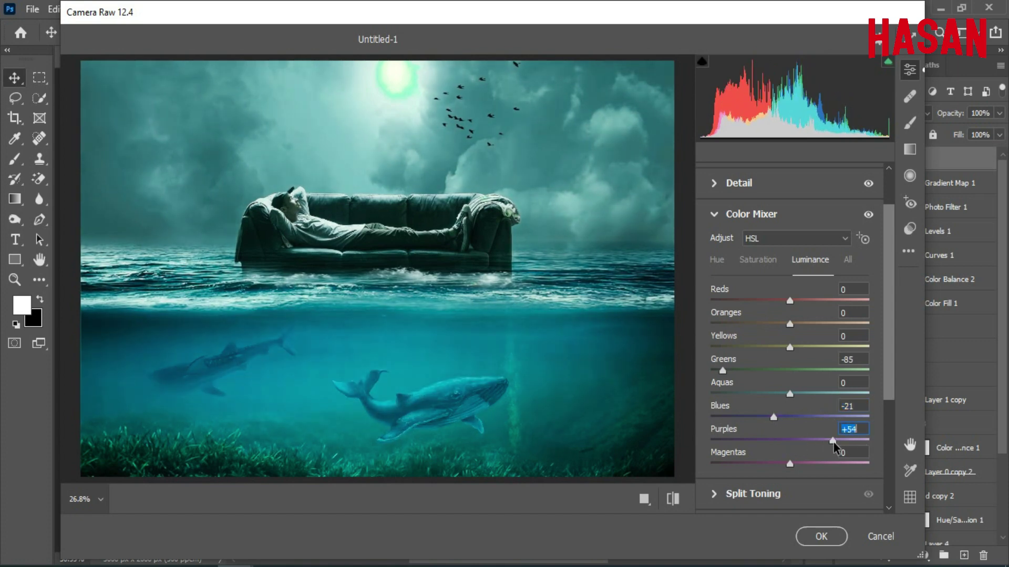
Set the Purples saturation to -75 and the Magentas saturation to -82 in the Color Mixer.
left_click(768, 259)
scroll(751, 348, "down", 1)
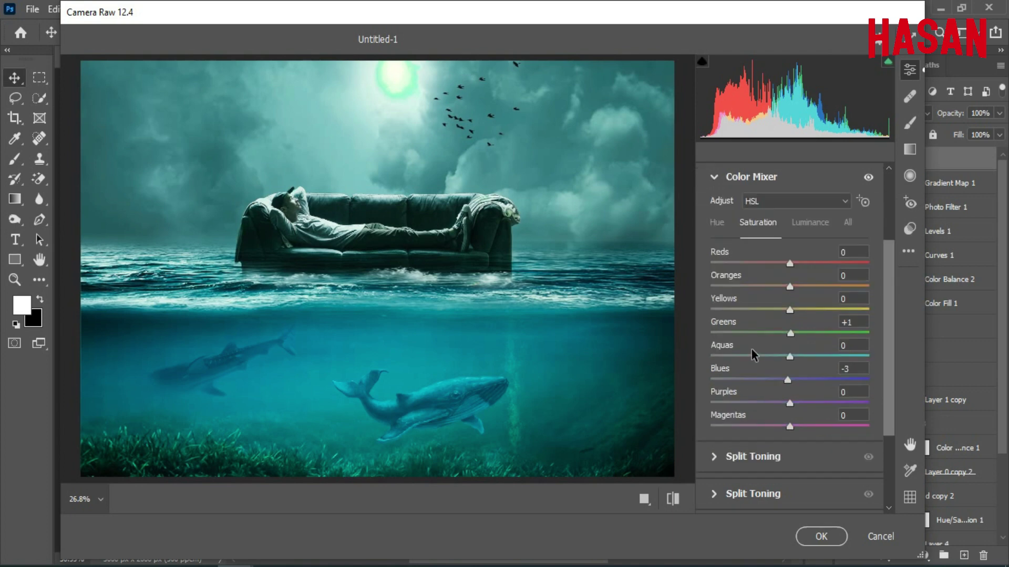
left_click(789, 427)
left_click_drag(789, 426, 724, 427)
scroll(757, 363, "up", 1)
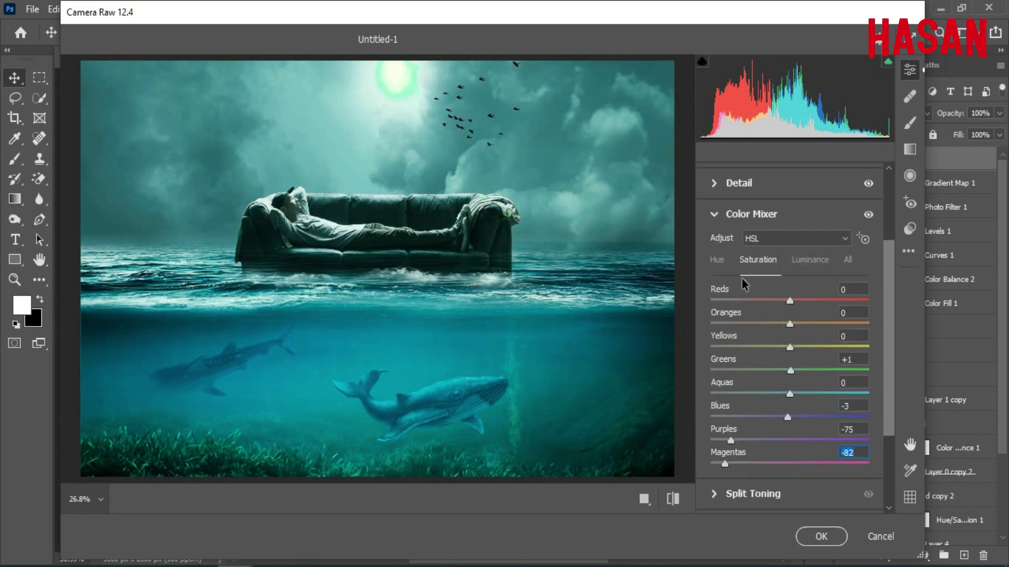
left_click(713, 217)
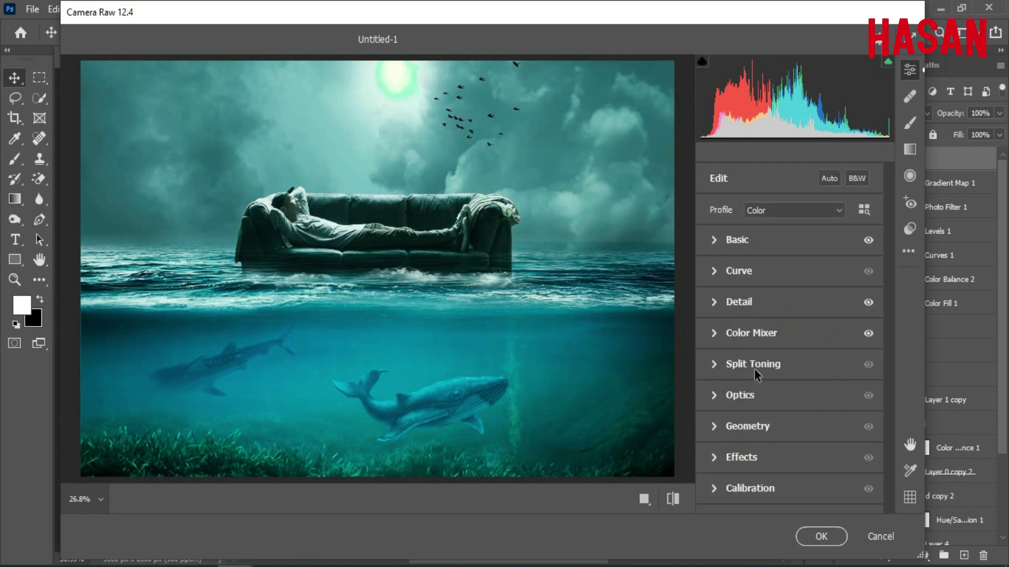
Tint the Split Toning highlights with Hue 178 and Saturation 13.
left_click(717, 365)
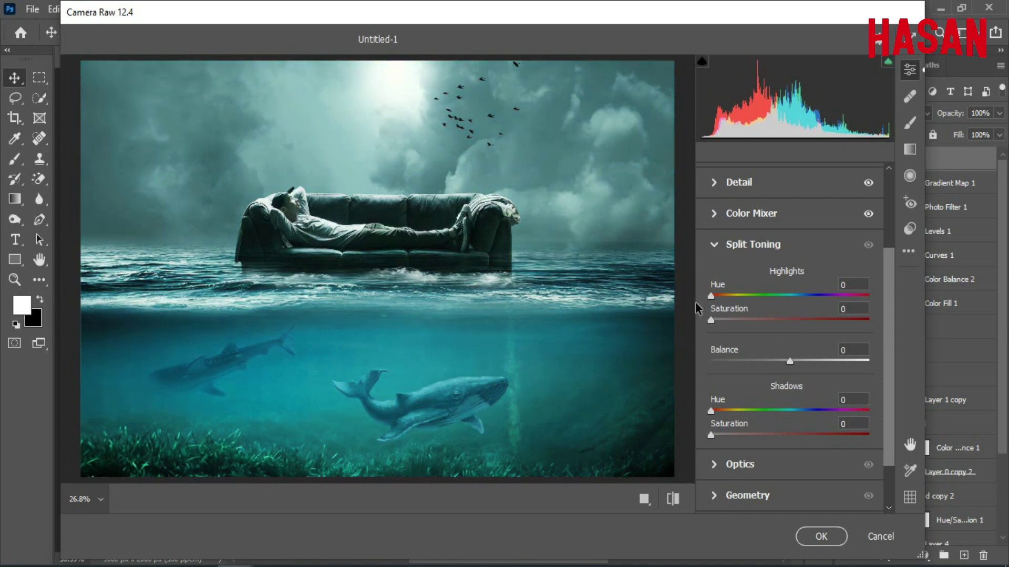
left_click_drag(712, 296, 792, 295)
left_click_drag(749, 319, 791, 299)
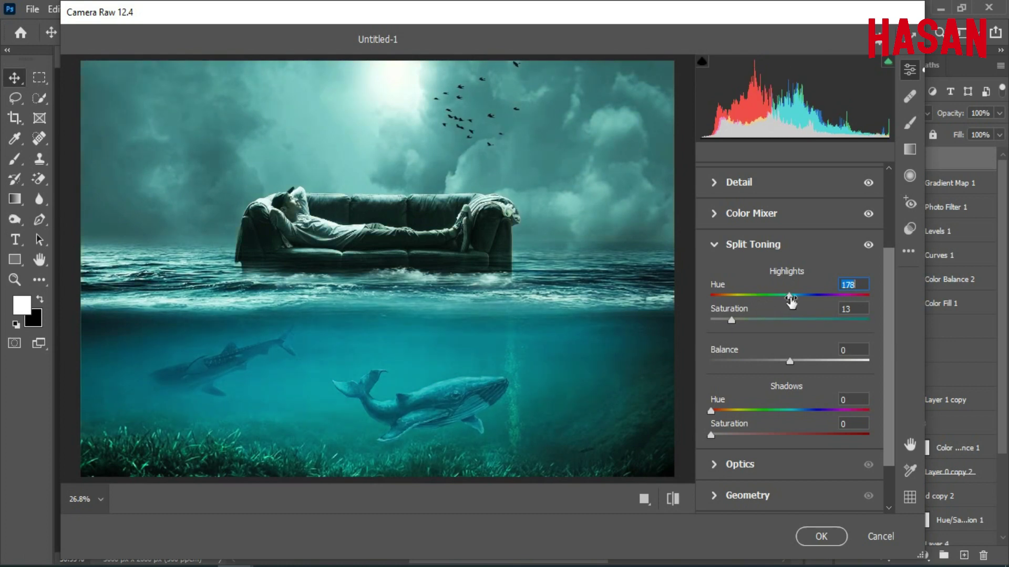
mouse_move(732, 320)
left_mouse_down()
mouse_move(759, 324)
mouse_move(734, 324)
left_mouse_up()
Tint the Split Toning shadows with Hue 220 and Saturation 8, and set the Balance to 40.
scroll(740, 399, "down", 1)
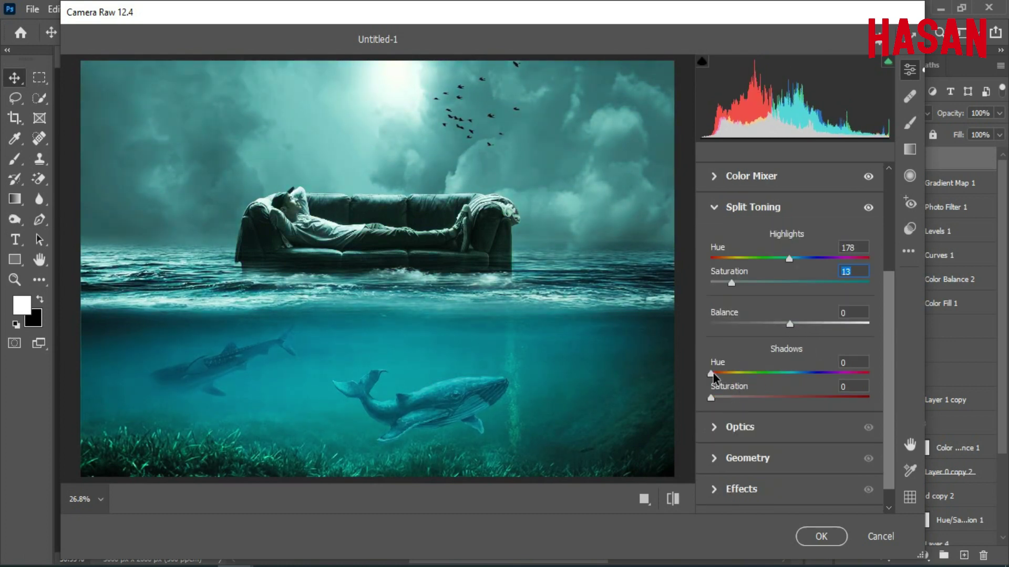
left_click_drag(713, 374, 772, 373)
left_click_drag(710, 397, 807, 377)
left_click_drag(757, 398, 726, 399)
left_click_drag(783, 326, 819, 332)
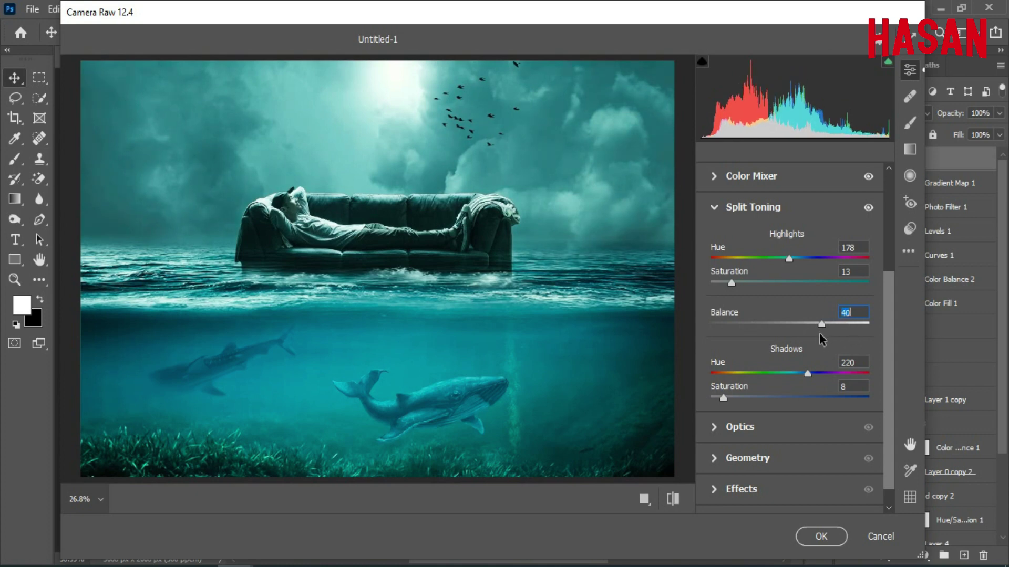
Set the Optics Vignette to -24 and keep the Distortion at 0.
scroll(783, 306, "down", 1)
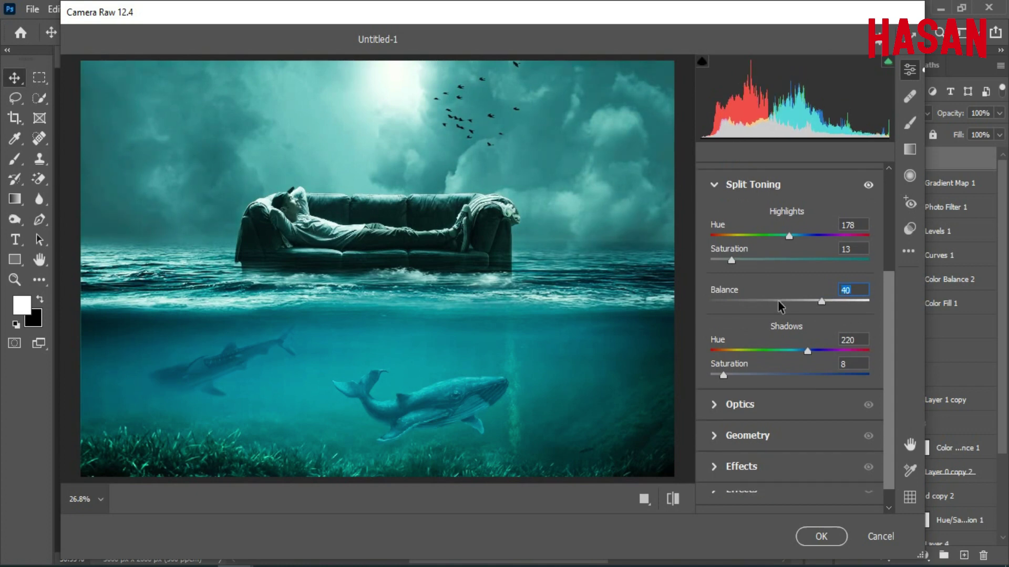
left_click(711, 406)
left_click_drag(789, 367, 768, 370)
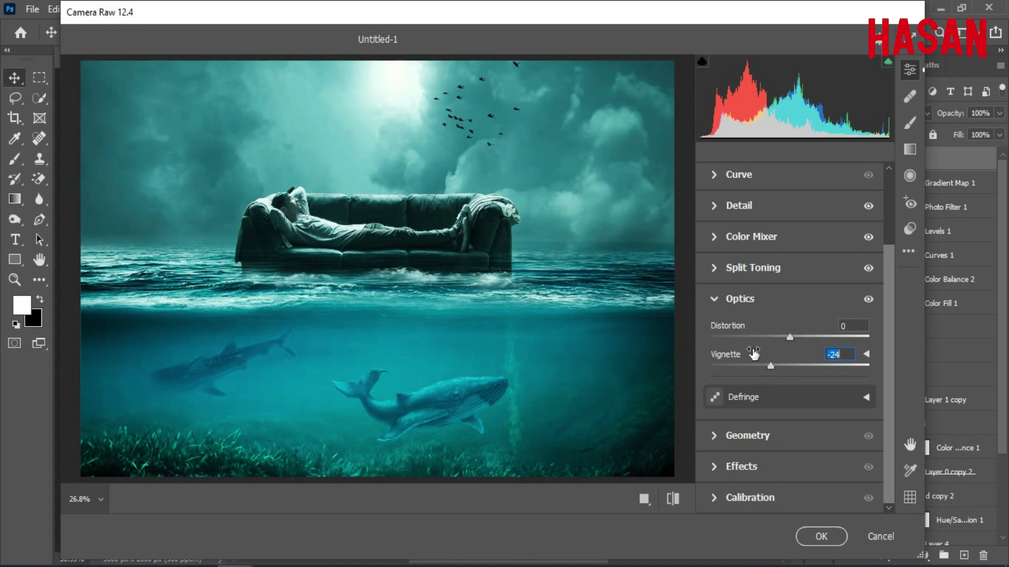
left_click_drag(789, 337, 791, 335)
left_click(791, 341)
left_click(723, 301)
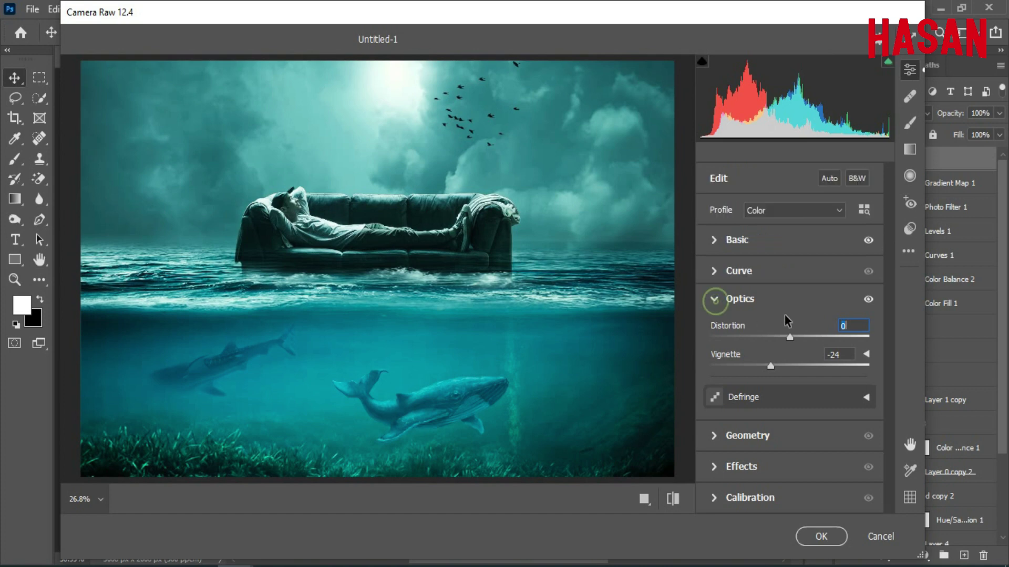
Set the Vignetting to -9 and the Grain to 3 in the Effects settings.
left_click(714, 427)
left_click(714, 343)
left_click(713, 458)
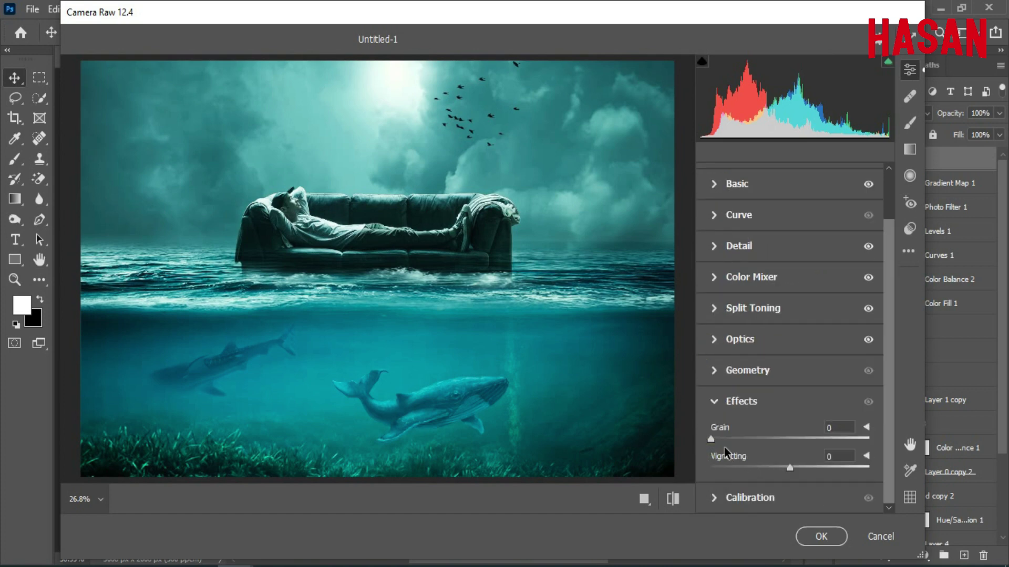
mouse_move(791, 473)
left_mouse_down()
mouse_move(774, 469)
mouse_move(783, 474)
left_mouse_up()
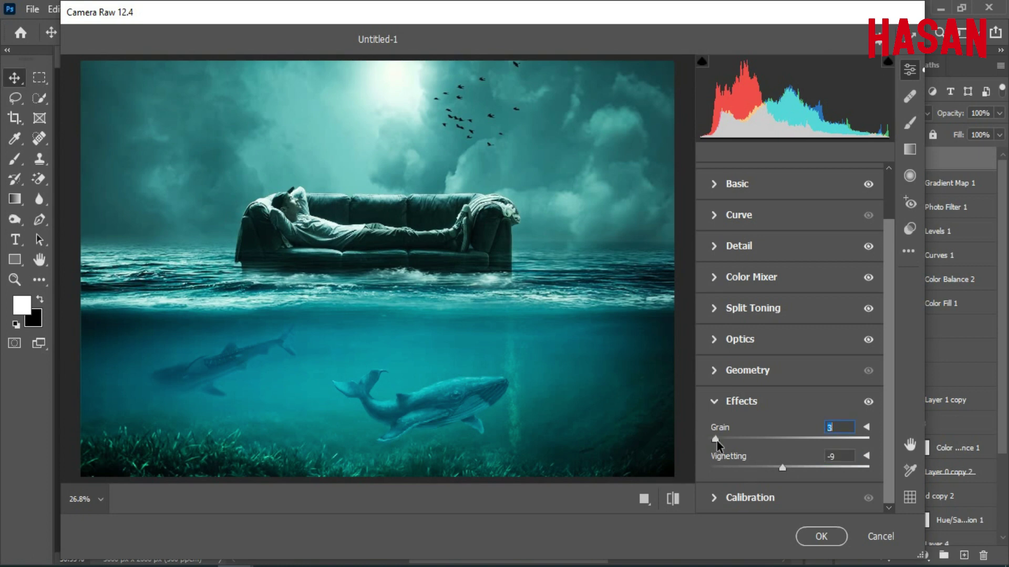
left_click(713, 402)
Calibrate the Blue Primary to Hue +36 and Saturation -9, and the Green Primary to Hue +55 and Saturation +39.
left_click(713, 494)
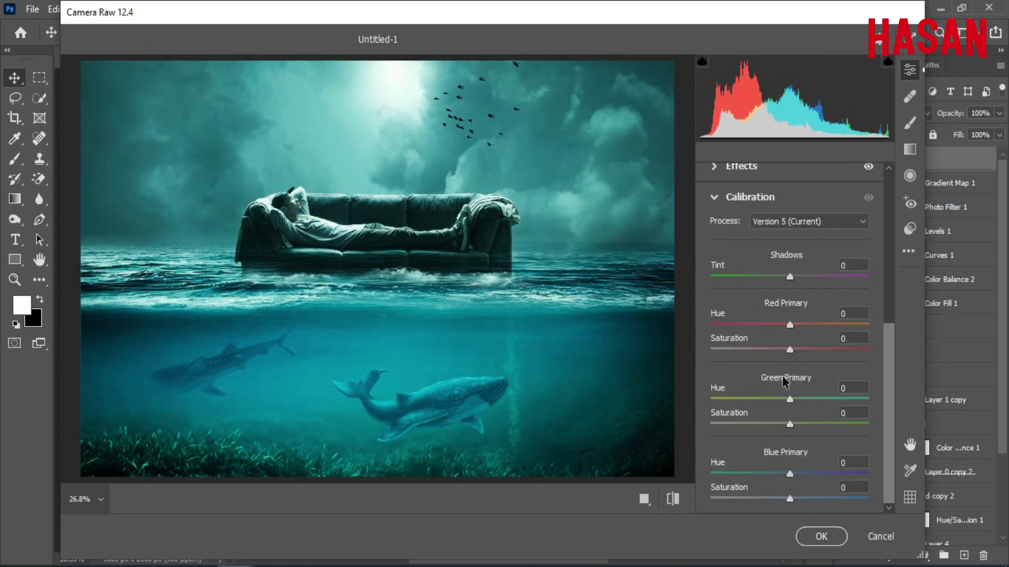
left_click_drag(788, 474, 783, 503)
left_click_drag(790, 399, 833, 399)
left_click_drag(789, 424, 820, 424)
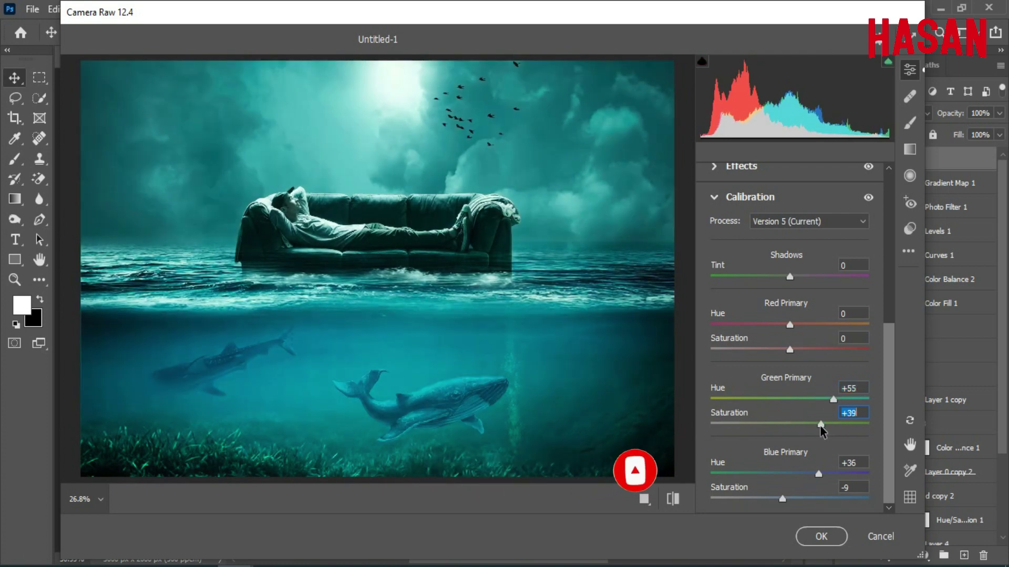
Set the Red Primary saturation to -21 and the Shadows Tint to -27, and apply the Camera Raw filter.
mouse_move(790, 349)
left_mouse_down()
mouse_move(810, 349)
mouse_move(763, 350)
mouse_move(773, 358)
left_mouse_up()
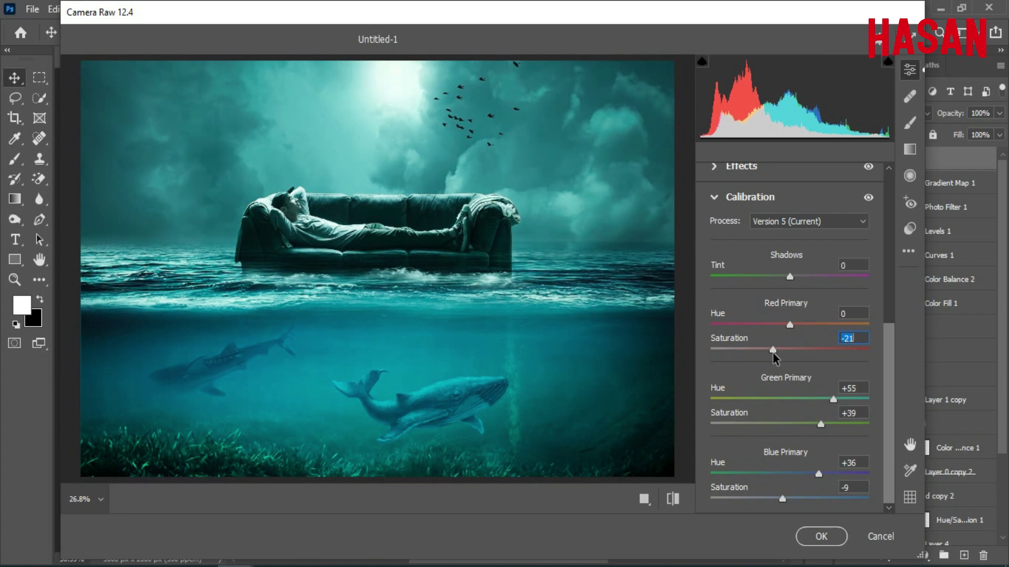
left_click_drag(790, 276, 768, 284)
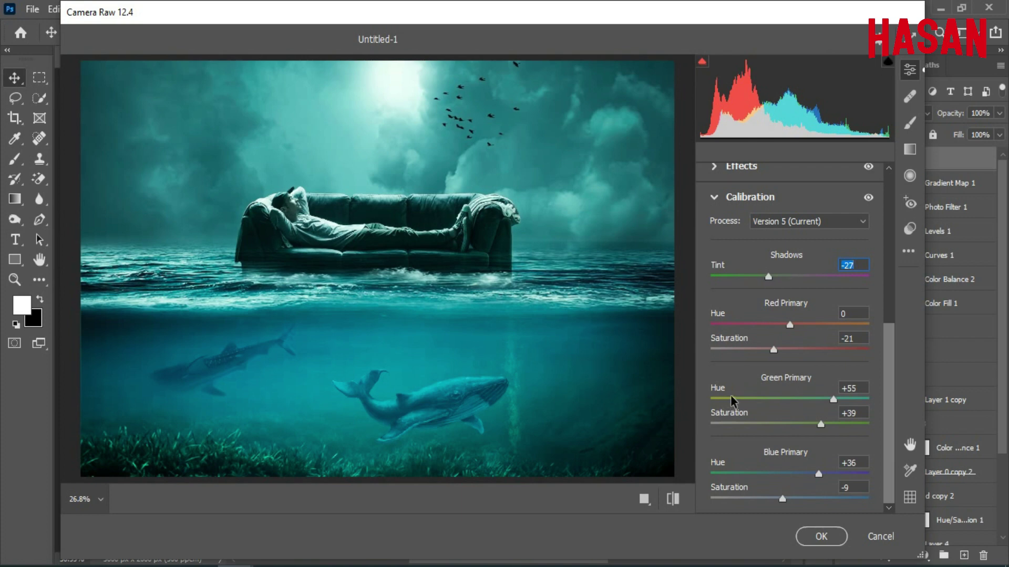
left_click(818, 535)
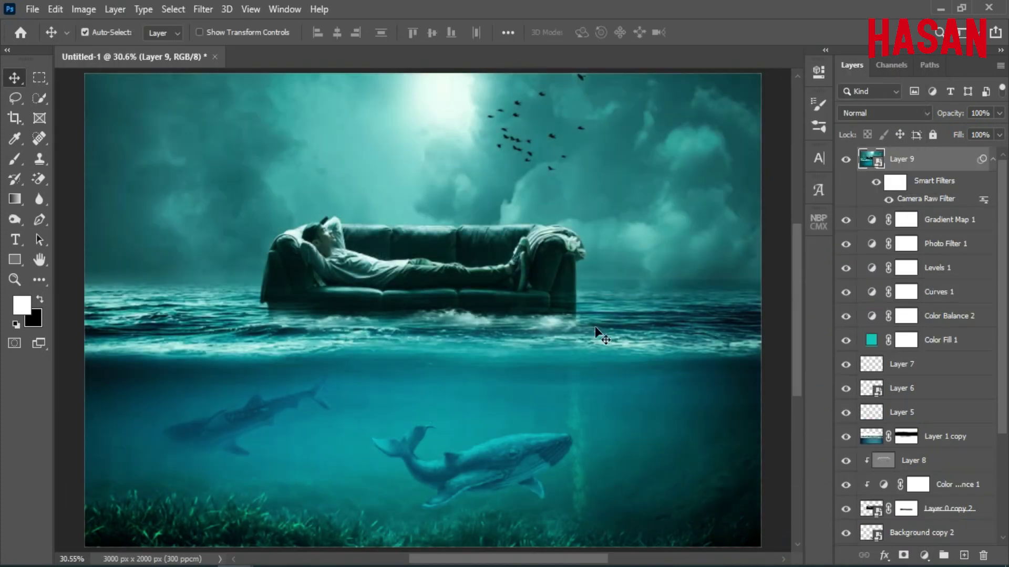
Reduce Layer 9's opacity to 80% and compare the image with and without the layer.
left_click(993, 158)
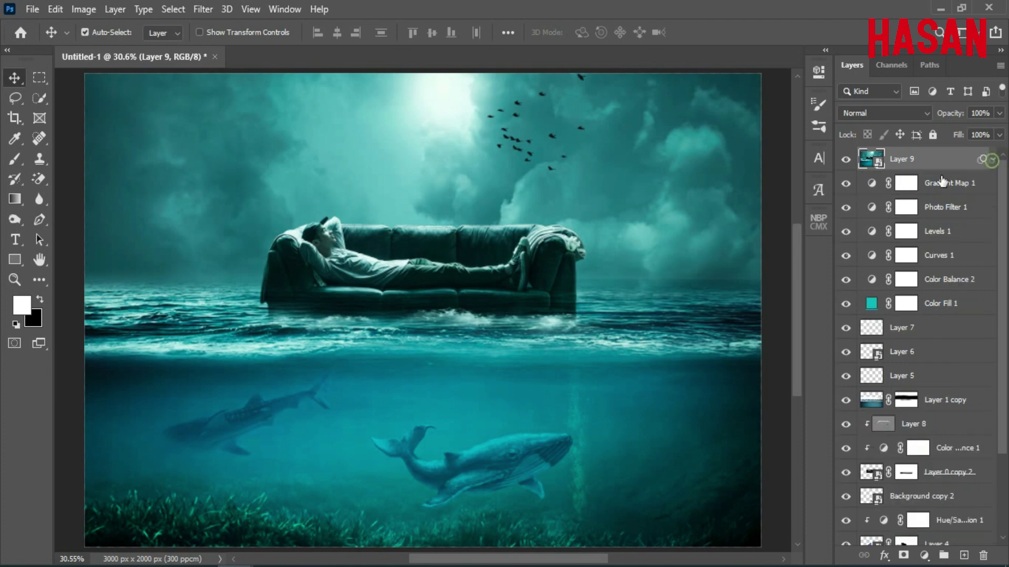
left_click(843, 159)
left_click_drag(962, 113, 943, 116)
left_click(845, 161)
left_click(845, 161)
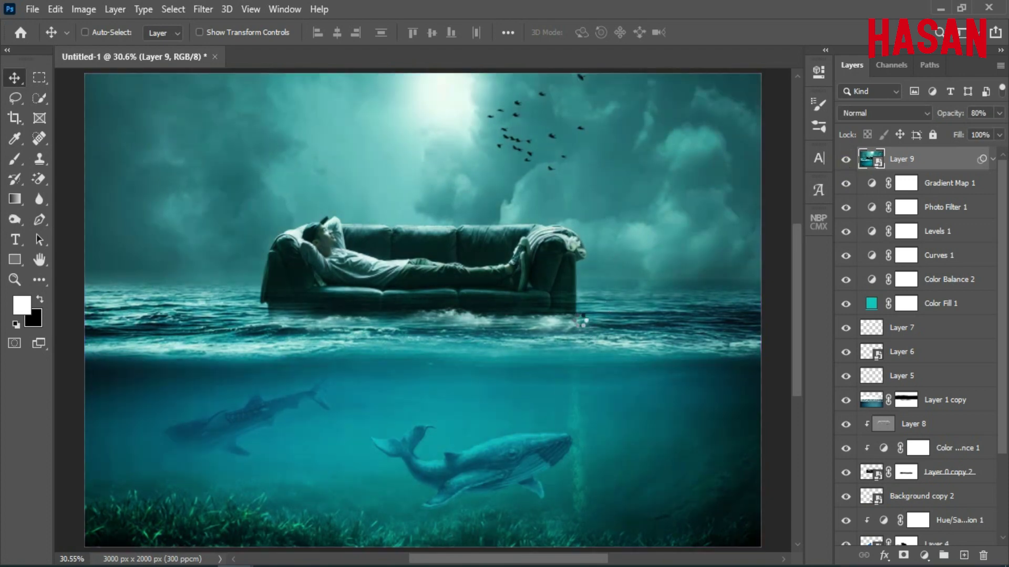
Stamp all visible layers into a new top layer and convert it to a Smart Object.
key("ctrl+shift+alt+e")
right_click(950, 159)
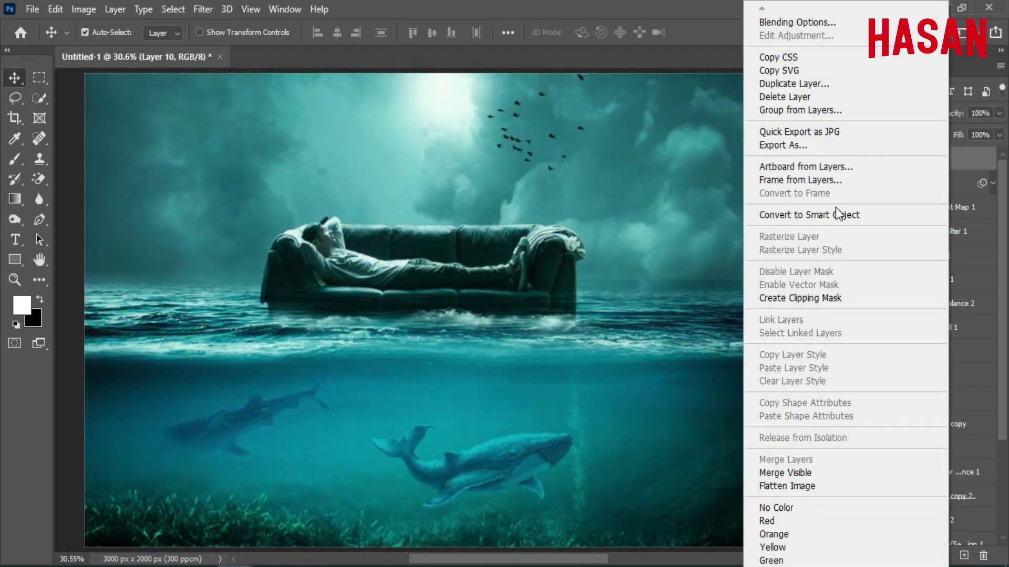
left_click(840, 214)
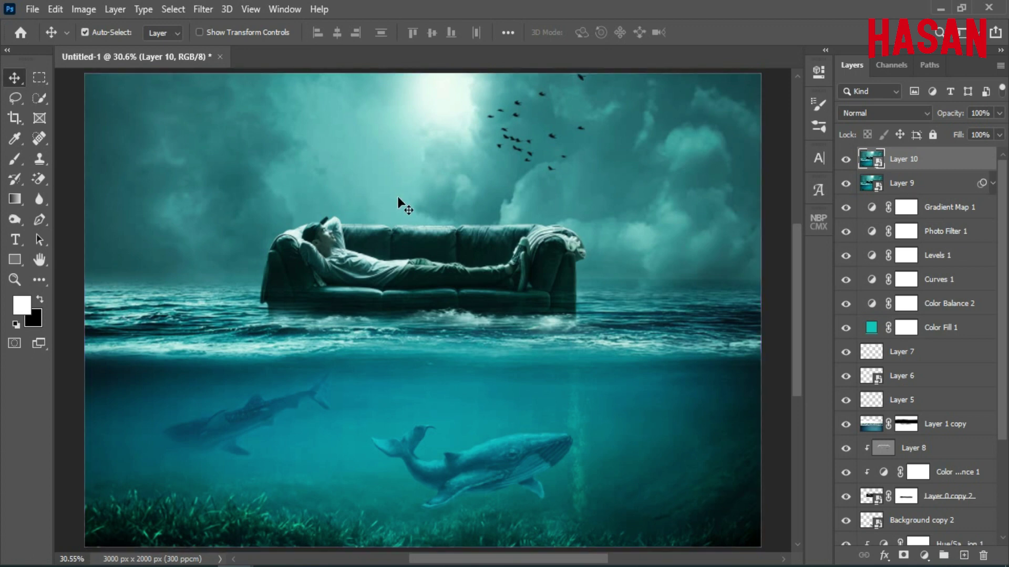
Stamp the visible layers into another new layer and open it in Color Efex Pro 4, postponing the Nik Collection update.
key("ctrl+shift+alt+e")
left_click(205, 9)
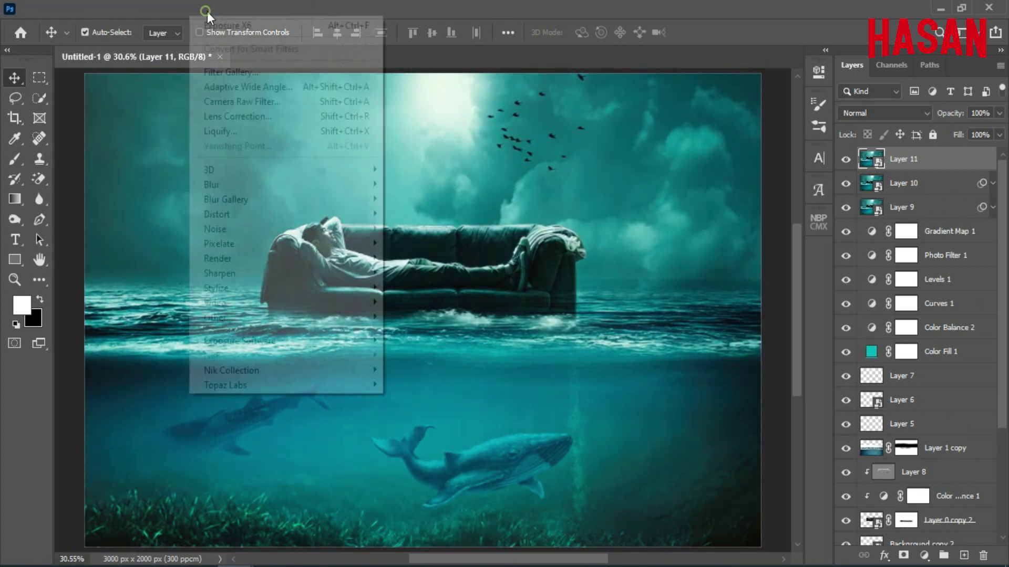
mouse_move(338, 373)
left_click(421, 386)
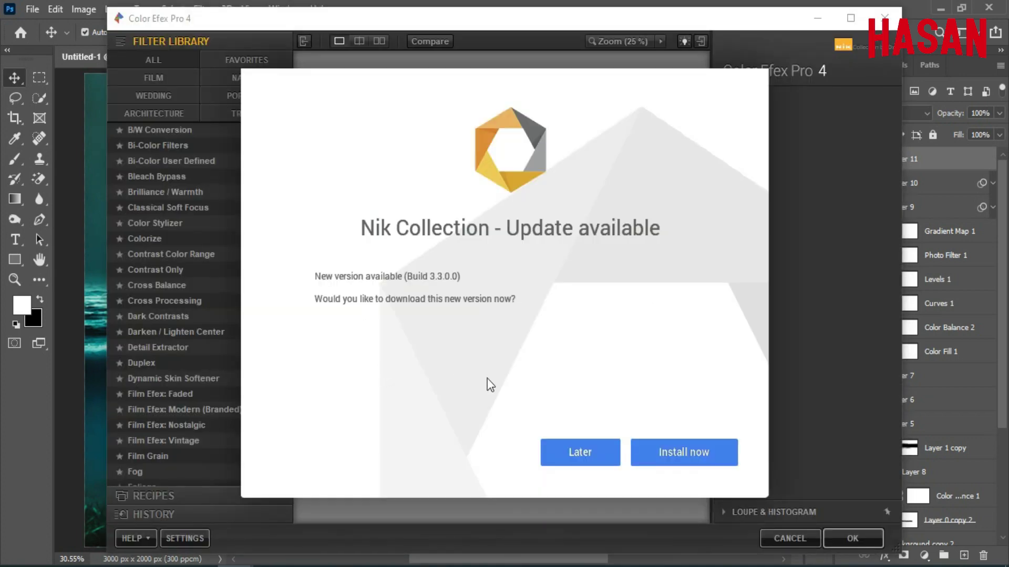
left_click(581, 452)
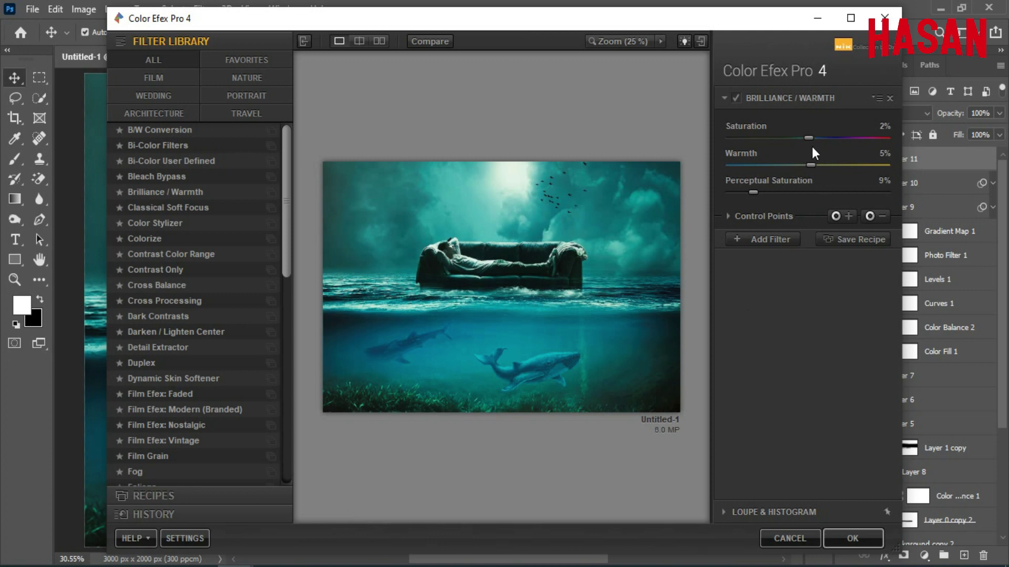
Lower the Warmth of the Brilliance/Warmth filter and add Classical Soft Focus with Strength 44% and Brightness 8%.
left_click_drag(812, 165, 789, 165)
left_click(768, 238)
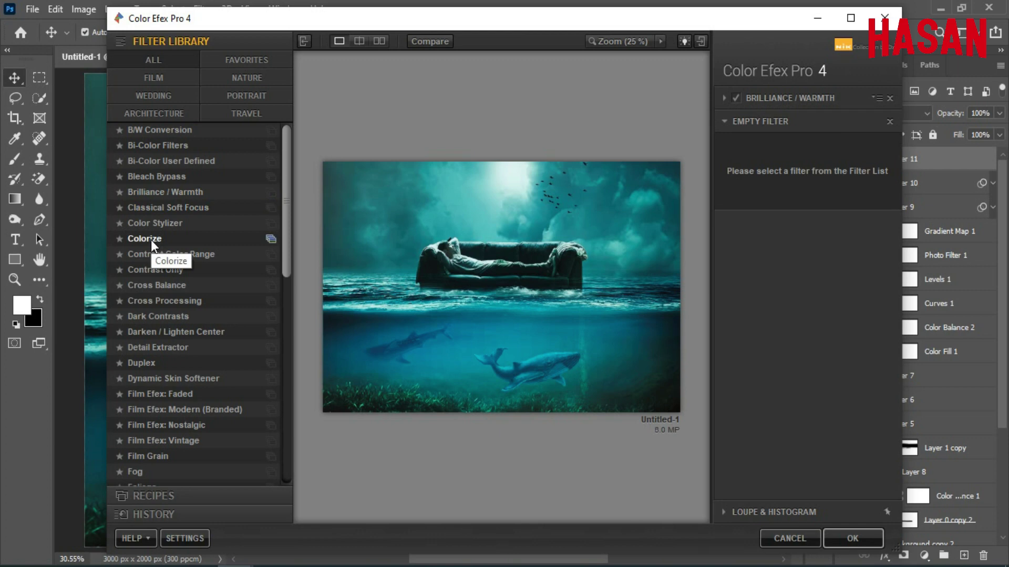
left_click(182, 210)
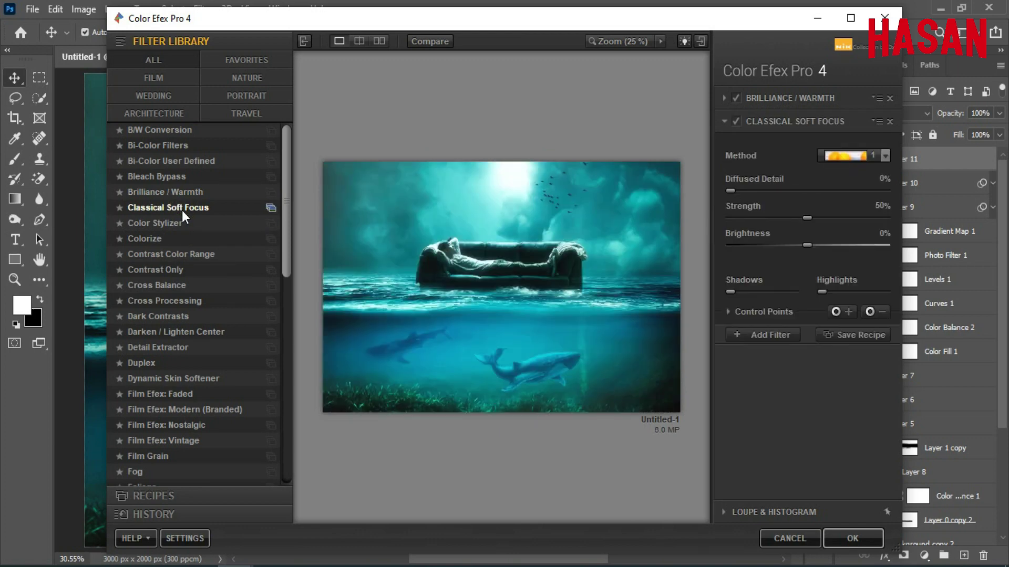
left_click(884, 155)
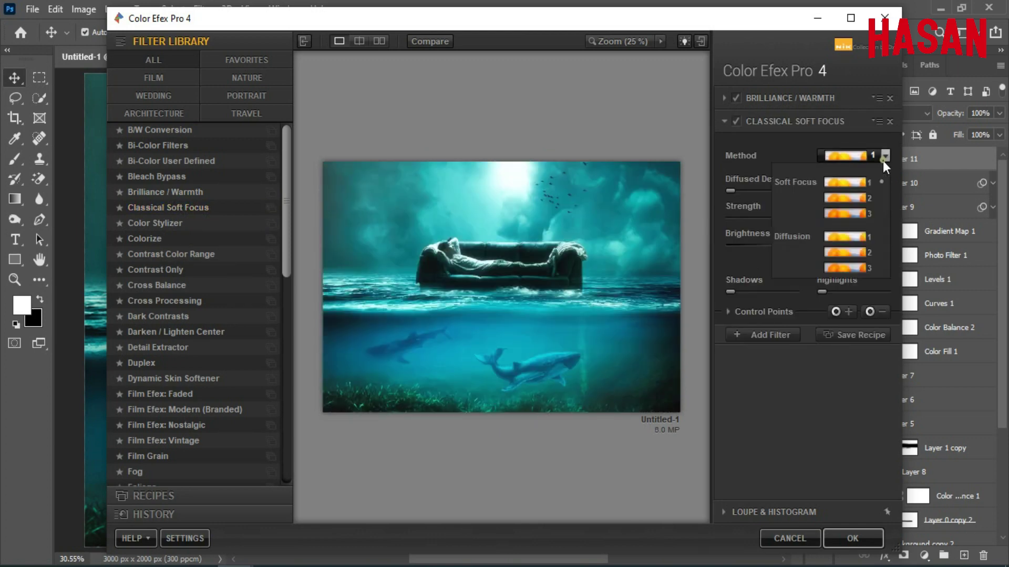
left_click(857, 190)
left_click_drag(812, 215, 800, 243)
Add a Glamour Glow filter to the Color Efex Pro filter stack.
left_click(779, 335)
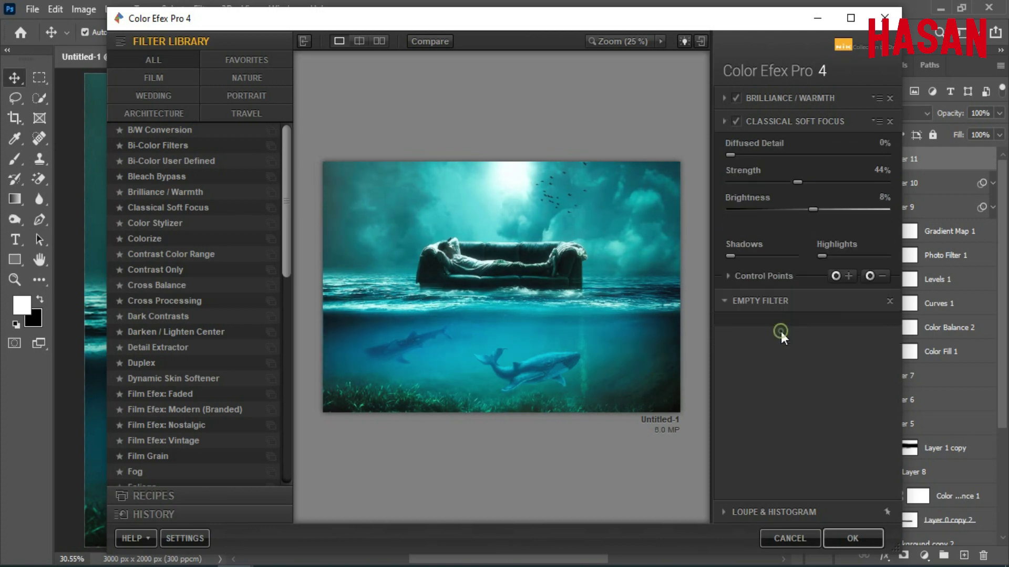
scroll(211, 263, "down", 3)
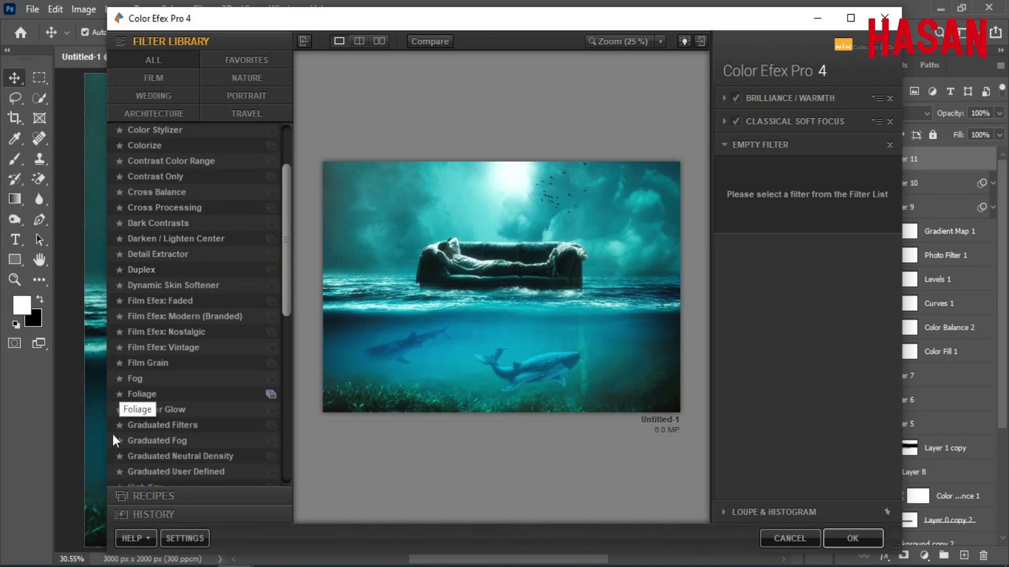
left_click(150, 410)
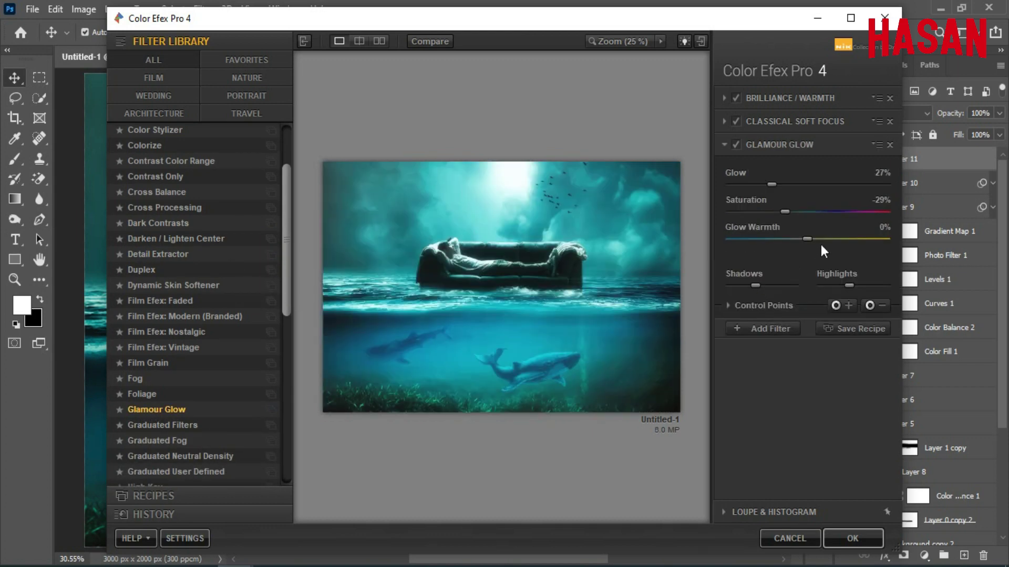
Fine-tune the Glamour Glow filter's sliders, setting its Glow Warmth to -16%.
left_click_drag(772, 185, 763, 208)
left_click_drag(797, 210, 785, 240)
Add a Cross Processing filter with method L02 to the stack and apply the Color Efex Pro filters to the layer.
left_click(766, 329)
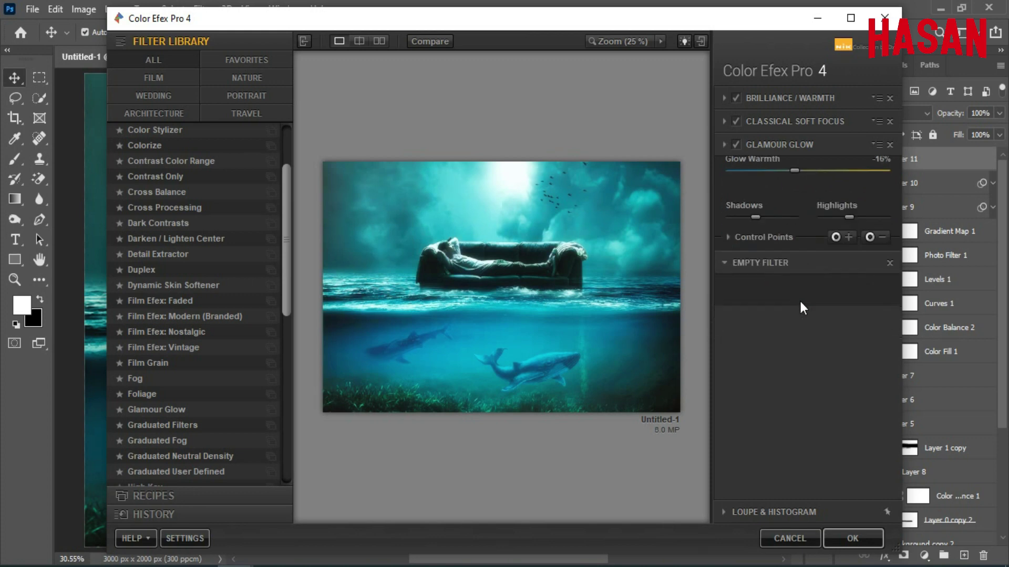
left_click(177, 207)
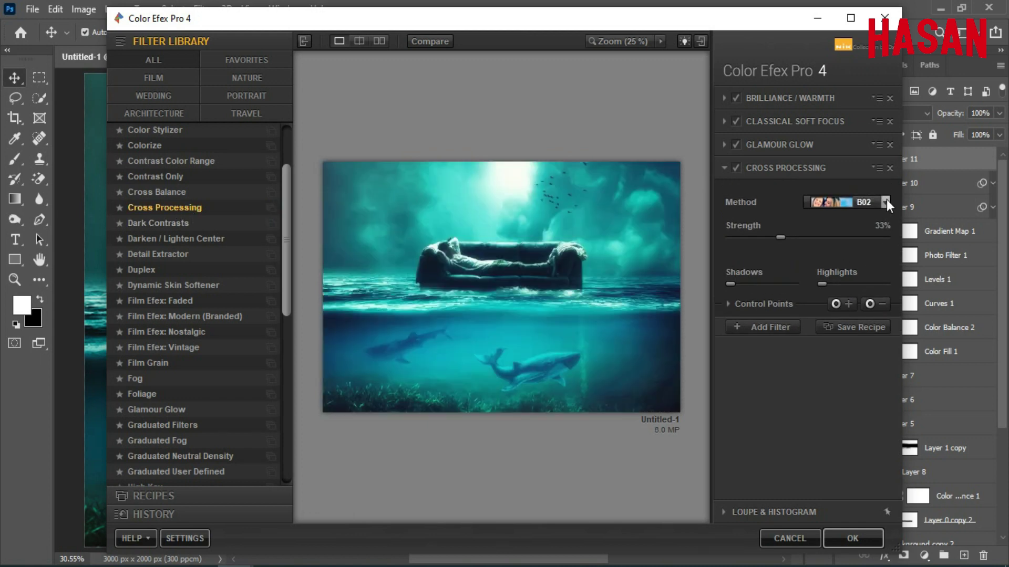
left_click(886, 202)
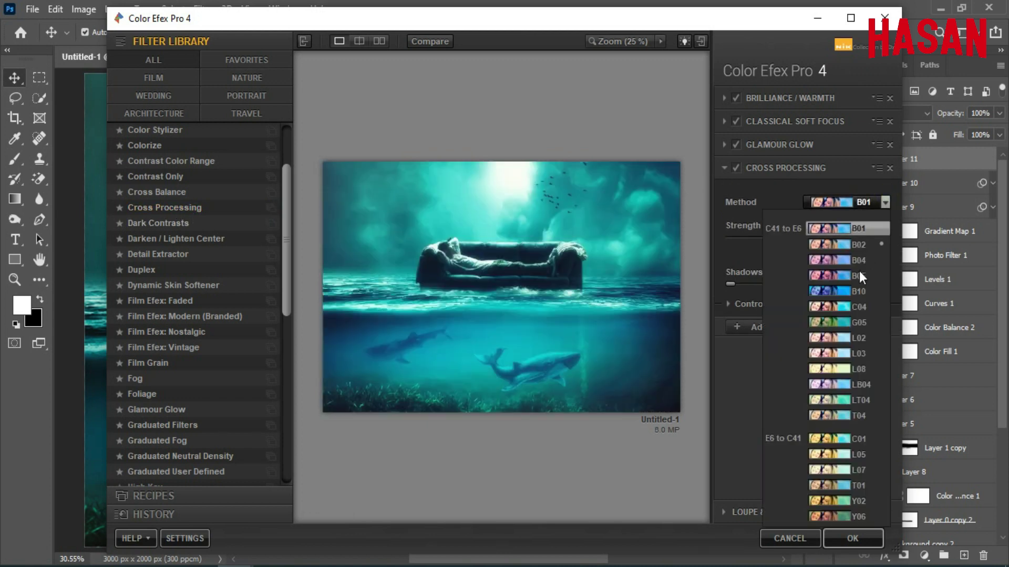
left_click(846, 338)
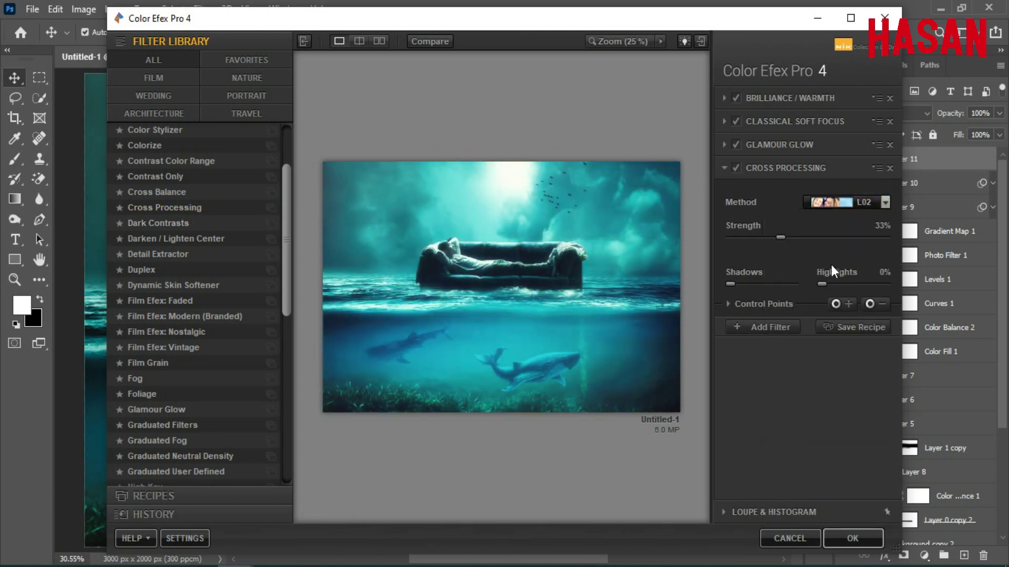
left_click(771, 329)
left_click(851, 537)
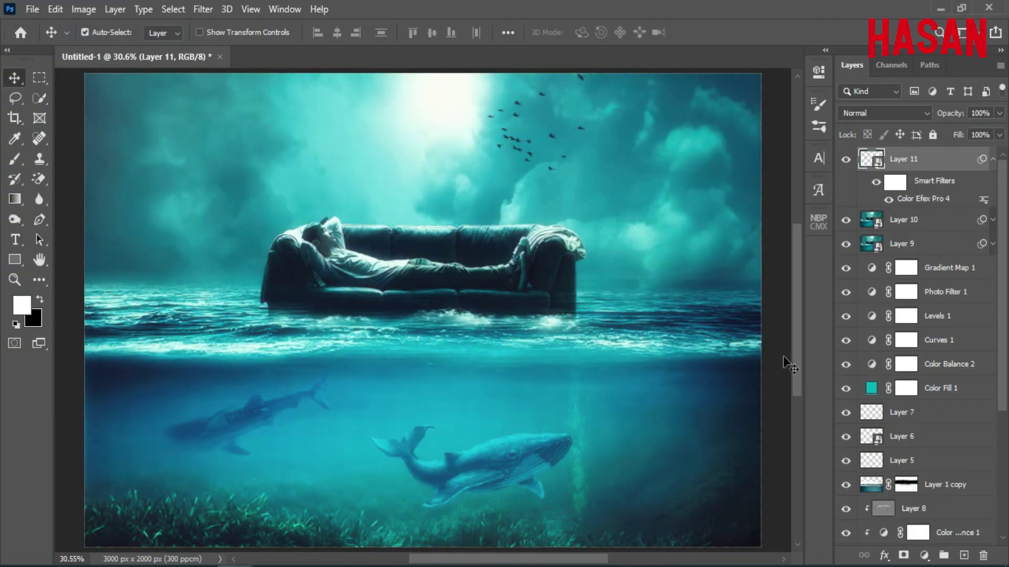
Collapse Layer 11's smart filters, reduce the layer's opacity to 60%, and compare the image with and without it.
left_click(992, 160)
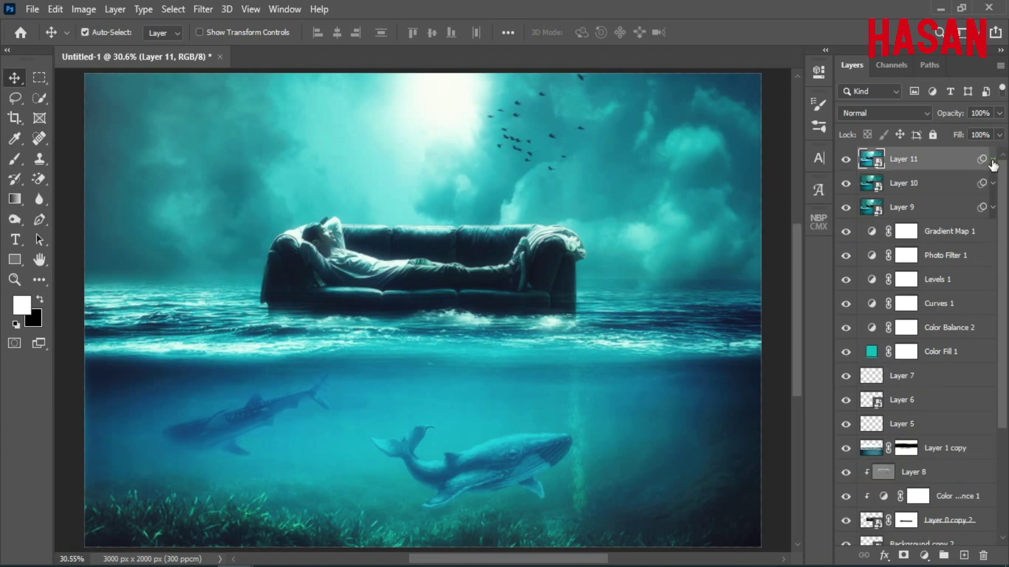
left_click_drag(949, 113, 920, 117)
left_click(845, 159)
left_click(845, 159)
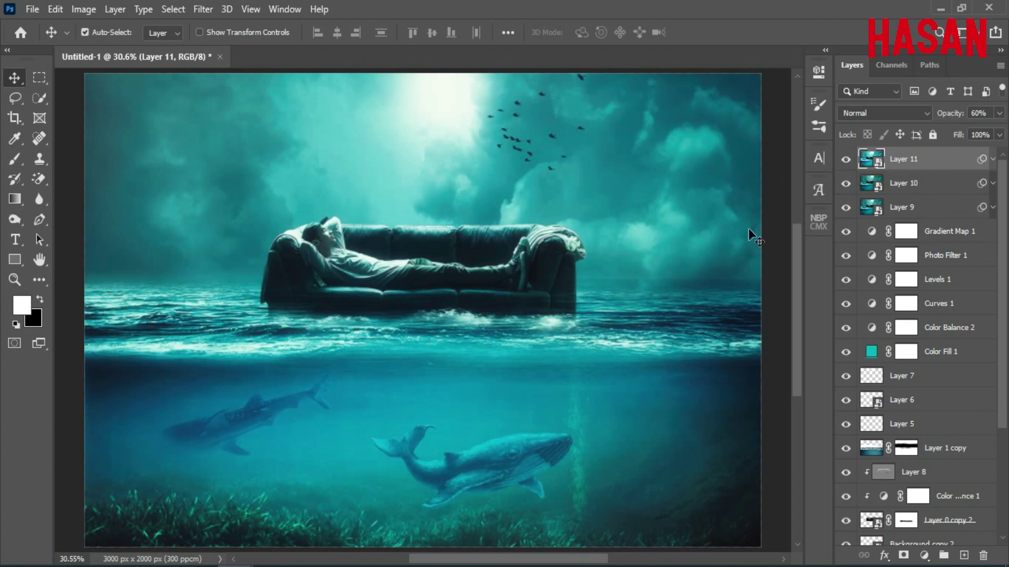
Stamp all visible layers into a new layer above Layer 11.
key("ctrl+alt+shift+e")
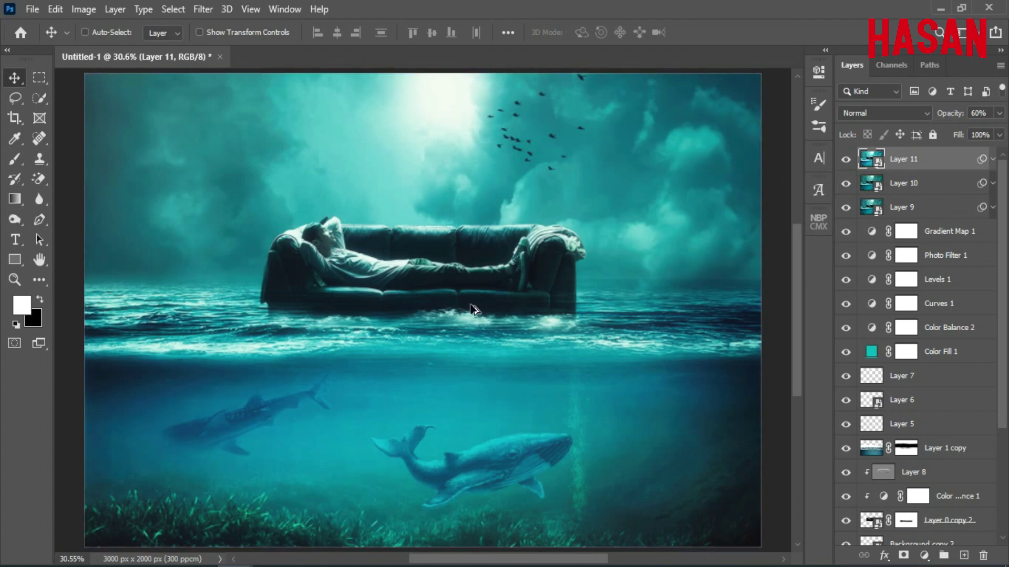